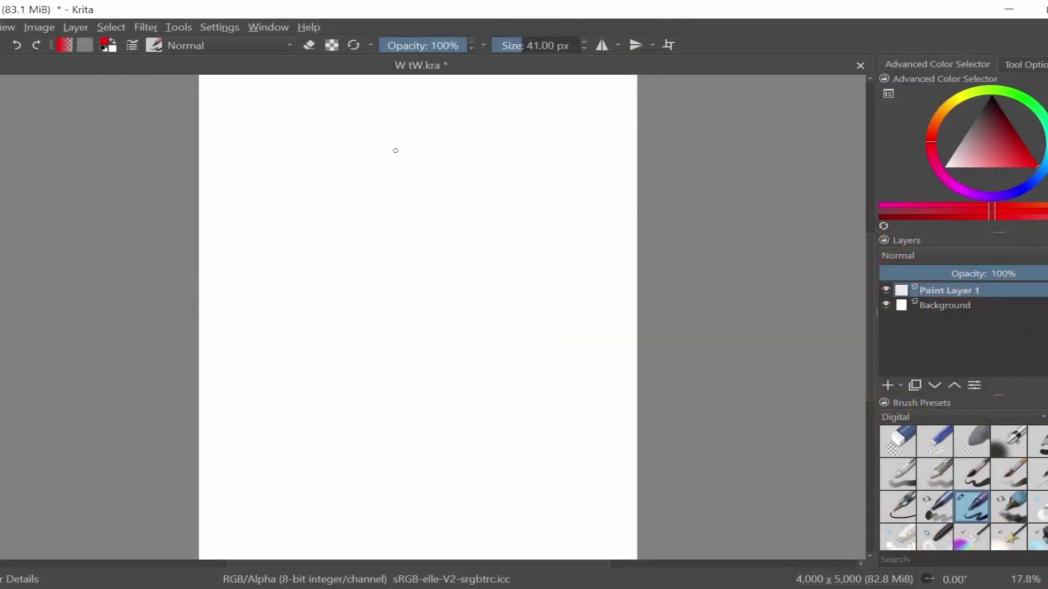
# Rough out the woman's head, neck, torso, arm and hand in red.
pyautogui.moveTo(382, 143)
pyautogui.mouseDown()
pyautogui.moveTo(404, 207)
pyautogui.moveTo(436, 199)
pyautogui.moveTo(407, 239)
pyautogui.mouseUp()
pyautogui.moveTo(421, 207); pyautogui.dragTo(426, 221)
pyautogui.moveTo(382, 185); pyautogui.dragTo(434, 288)
pyautogui.moveTo(465, 222); pyautogui.dragTo(464, 300)
pyautogui.moveTo(372, 230); pyautogui.dragTo(363, 279)
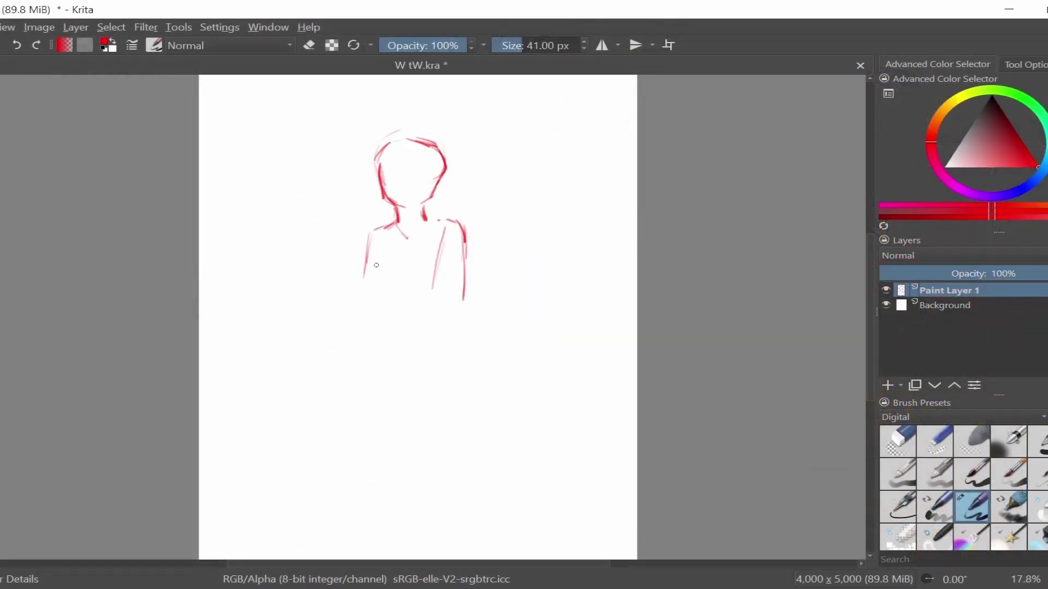
pyautogui.moveTo(447, 289); pyautogui.dragTo(407, 325)
pyautogui.moveTo(467, 314); pyautogui.dragTo(419, 358)
pyautogui.moveTo(393, 343); pyautogui.dragTo(401, 363)
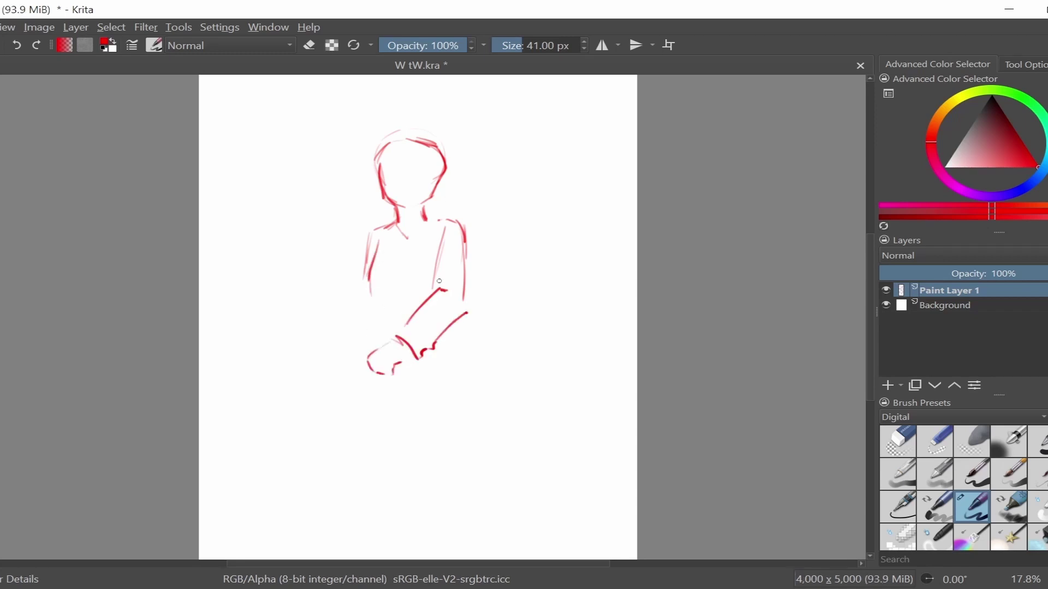
# Clear the first attempt and redraw the head, neck, shoulders, torso sides and feet.
pyautogui.press('Delete')
pyautogui.moveTo(420, 126)
pyautogui.mouseDown()
pyautogui.moveTo(404, 175)
pyautogui.moveTo(429, 209)
pyautogui.mouseUp()
pyautogui.moveTo(380, 215)
pyautogui.mouseDown()
pyautogui.moveTo(471, 207)
pyautogui.moveTo(382, 261)
pyautogui.mouseUp()
pyautogui.moveTo(466, 230); pyautogui.dragTo(438, 267)
pyautogui.moveTo(382, 284); pyautogui.dragTo(383, 301)
pyautogui.moveTo(449, 299); pyautogui.dragTo(419, 307)
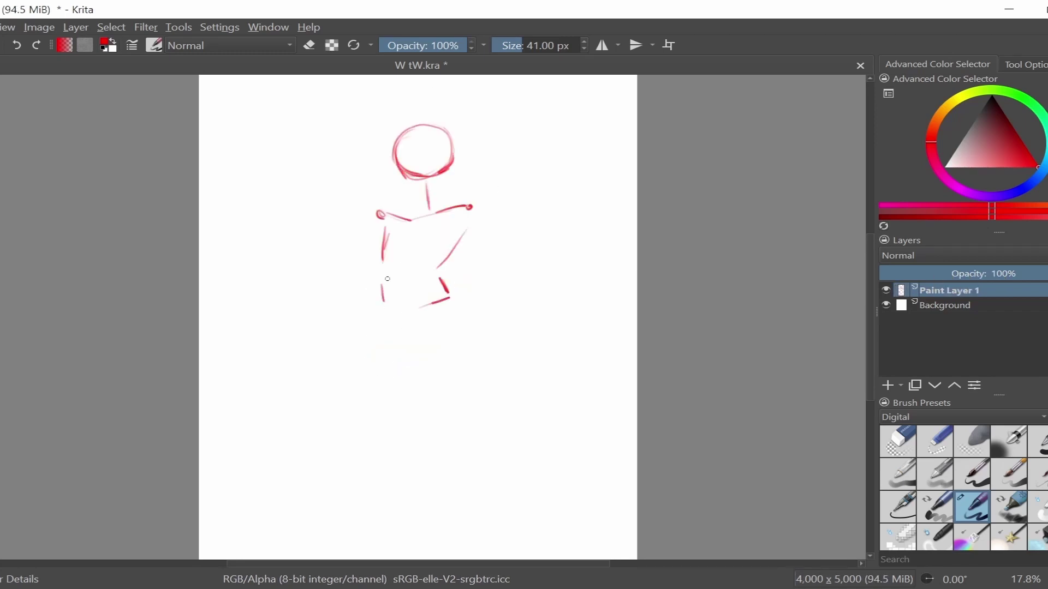
pyautogui.moveTo(382, 270); pyautogui.dragTo(389, 306)
pyautogui.moveTo(439, 273); pyautogui.dragTo(385, 373)
# Zoom out slightly and sketch the hips, legs and lower right leg.
pyautogui.moveTo(470, 294); pyautogui.dragTo(456, 332)
pyautogui.moveTo(448, 354)
pyautogui.mouseDown()
pyautogui.moveTo(426, 404)
pyautogui.moveTo(408, 410)
pyautogui.mouseUp()
pyautogui.moveTo(475, 360); pyautogui.dragTo(472, 421)
pyautogui.moveTo(443, 413); pyautogui.dragTo(461, 423)
pyautogui.press('-')
pyautogui.moveTo(384, 298)
pyautogui.mouseDown()
pyautogui.moveTo(382, 401)
pyautogui.moveTo(406, 469)
pyautogui.mouseUp()
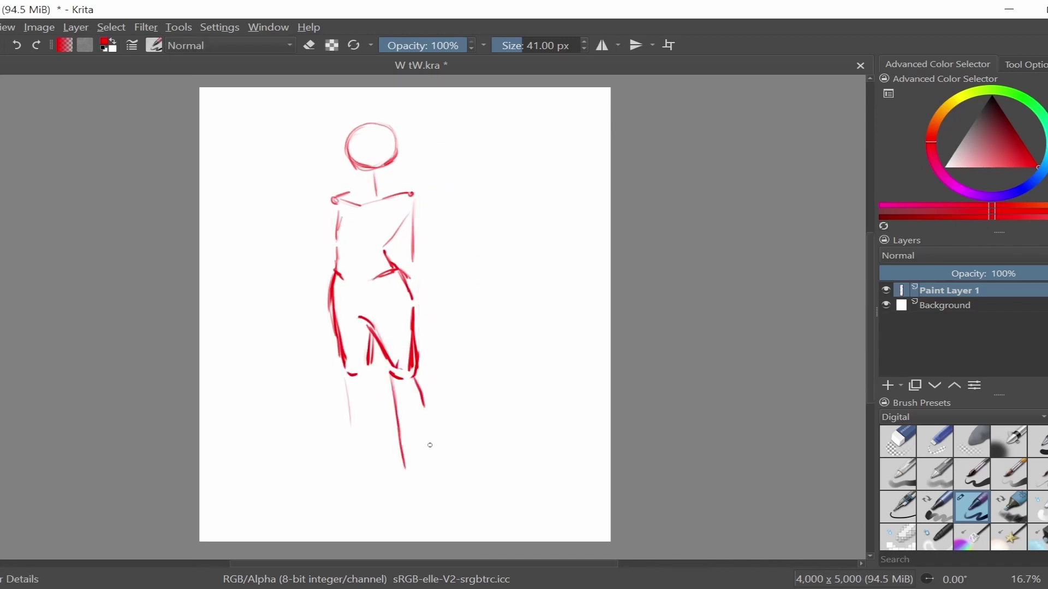
pyautogui.moveTo(415, 352); pyautogui.dragTo(428, 470)
pyautogui.moveTo(393, 399); pyautogui.dragTo(416, 472)
# Sketch the lower left leg and both feet.
pyautogui.moveTo(345, 376); pyautogui.dragTo(350, 426)
pyautogui.moveTo(426, 433); pyautogui.dragTo(428, 469)
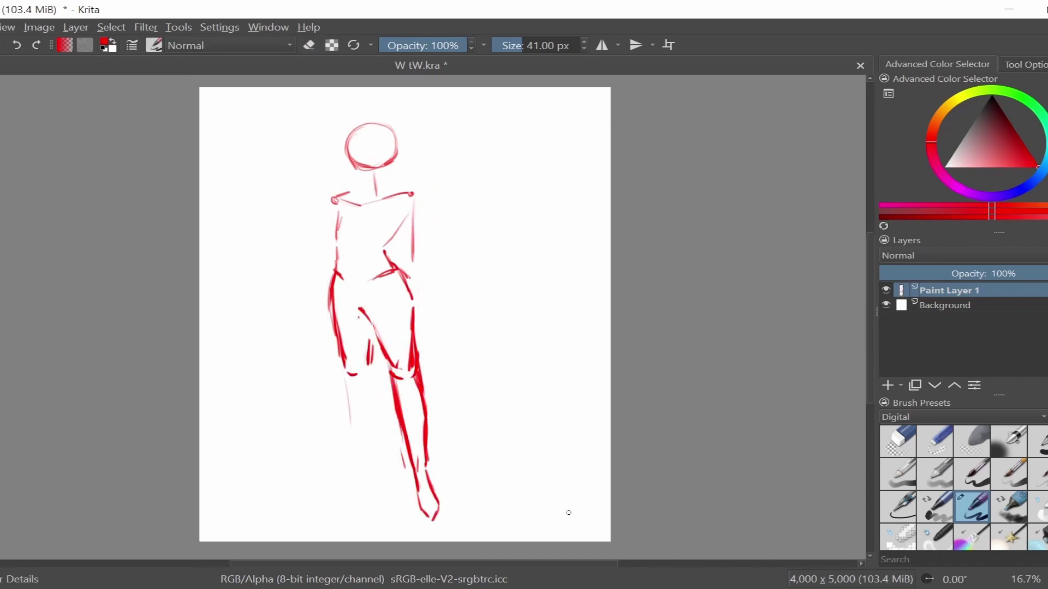
pyautogui.moveTo(349, 406); pyautogui.dragTo(353, 445)
pyautogui.moveTo(346, 376); pyautogui.dragTo(361, 483)
pyautogui.moveTo(378, 371); pyautogui.dragTo(371, 483)
pyautogui.moveTo(361, 485); pyautogui.dragTo(323, 513)
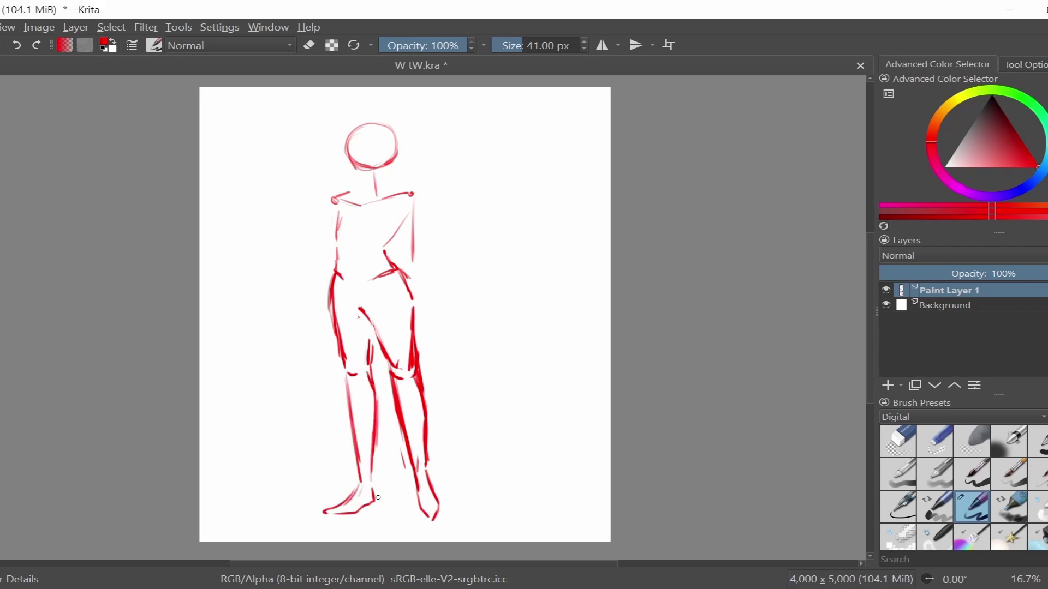
# Add the torso's right side and the woman's right arm, then resize the head.
pyautogui.moveTo(407, 202); pyautogui.dragTo(386, 249)
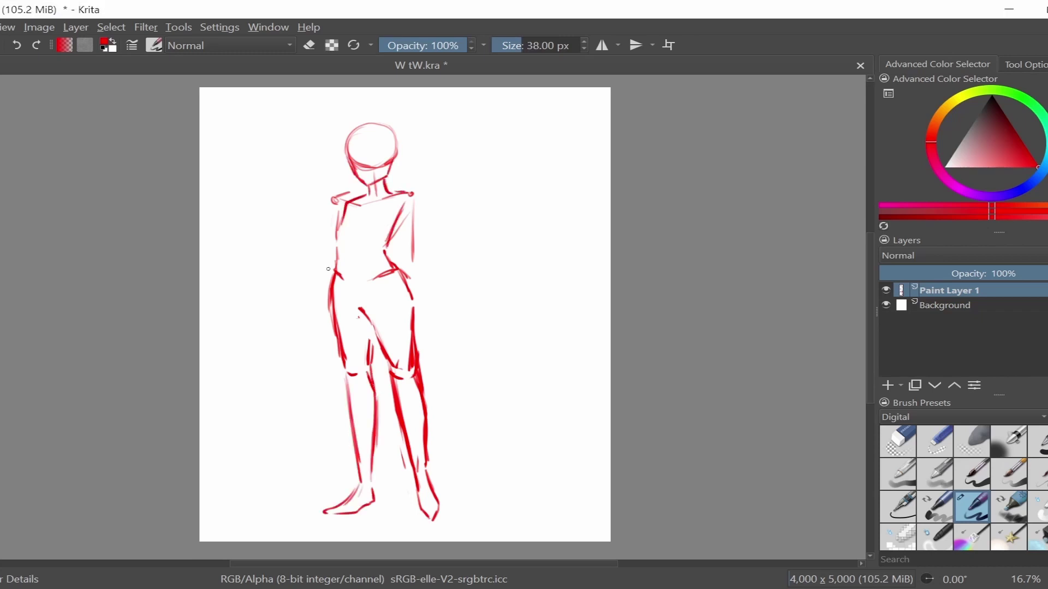
pyautogui.moveTo(341, 207); pyautogui.dragTo(345, 248)
pyautogui.moveTo(409, 194)
pyautogui.mouseDown()
pyautogui.moveTo(420, 206)
pyautogui.moveTo(421, 284)
pyautogui.mouseUp()
pyautogui.moveTo(423, 201); pyautogui.dragTo(430, 273)
pyautogui.moveTo(339, 133); pyautogui.dragTo(402, 105)
pyautogui.hotkey('ctrl', 't')
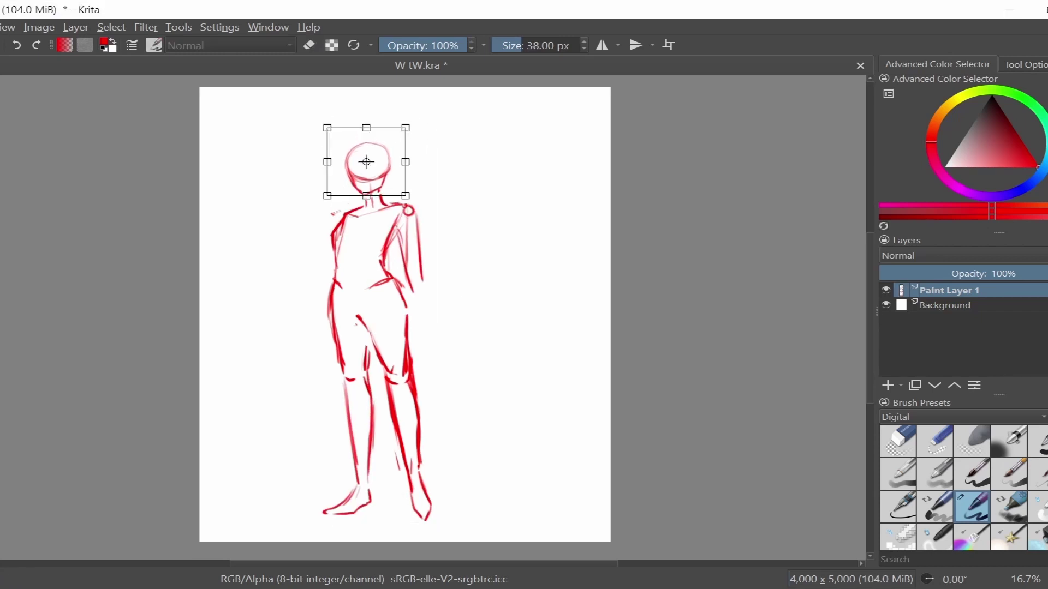
pyautogui.press('b')
# Sketch the child's head and body beside the legs, and the woman's forearm reaching down.
pyautogui.moveTo(439, 332); pyautogui.dragTo(447, 377)
pyautogui.moveTo(430, 333); pyautogui.dragTo(421, 348)
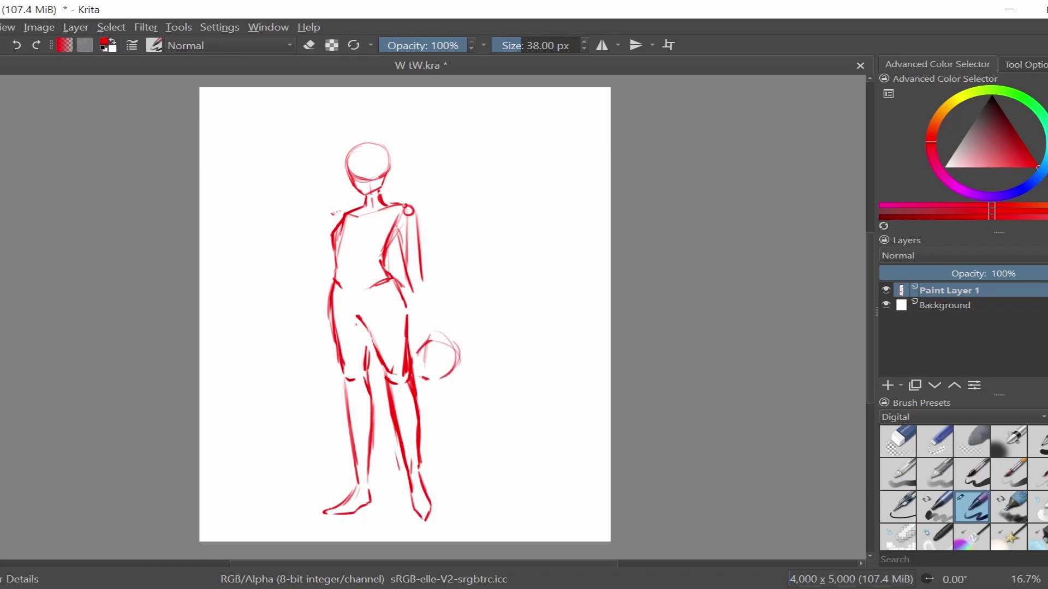
pyautogui.moveTo(437, 401); pyautogui.dragTo(444, 463)
pyautogui.moveTo(440, 395); pyautogui.dragTo(452, 461)
pyautogui.moveTo(434, 475); pyautogui.dragTo(452, 469)
pyautogui.moveTo(420, 271); pyautogui.dragTo(451, 346)
pyautogui.moveTo(413, 298); pyautogui.dragTo(428, 337)
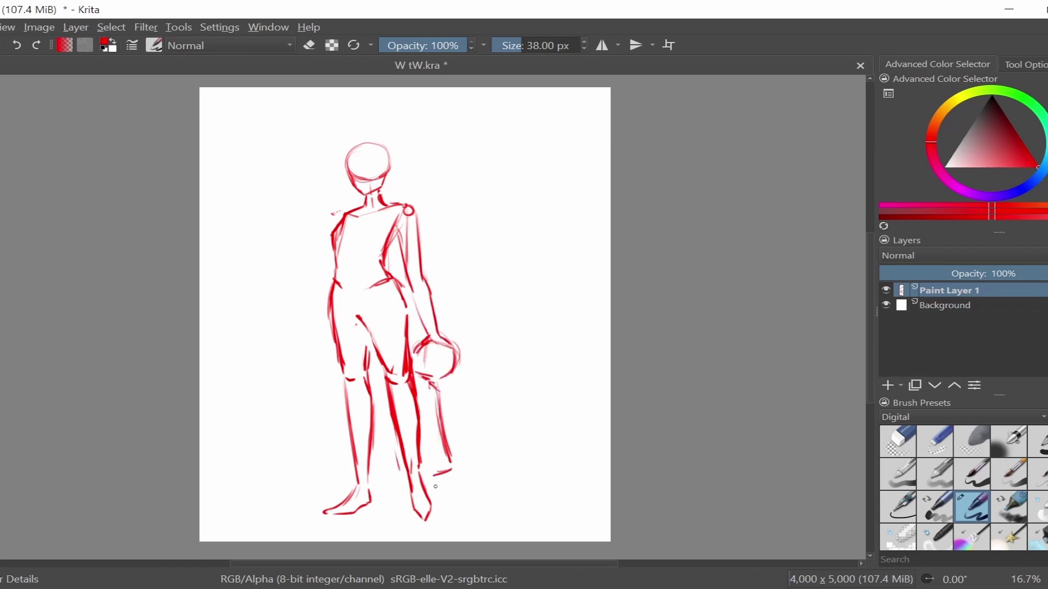
# Move the whole sketch left and up with the transform tool.
pyautogui.hotkey('ctrl', 't')
pyautogui.moveTo(436, 486); pyautogui.dragTo(387, 476)
pyautogui.press('b')
# Add a stroke on the child and a diagonal strap, then fade the sketch under Paint Layer 2 with blue.
pyautogui.moveTo(383, 407); pyautogui.dragTo(395, 411)
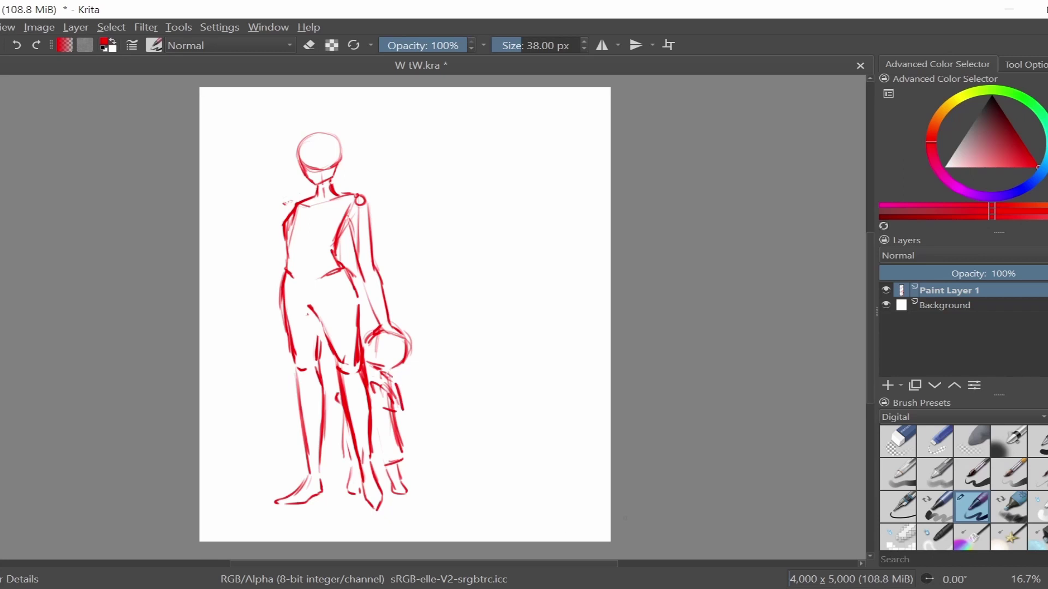
pyautogui.moveTo(340, 201)
pyautogui.mouseDown()
pyautogui.moveTo(273, 287)
pyautogui.moveTo(286, 281)
pyautogui.mouseUp()
pyautogui.press('Insert')
pyautogui.press('[')
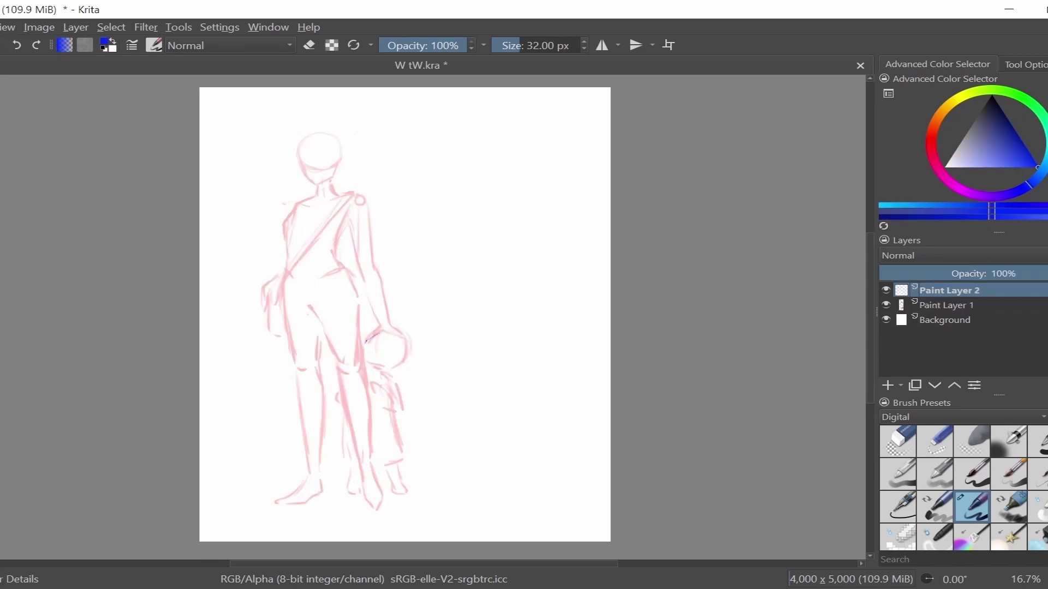
# Trace the child's hooded head in blue.
pyautogui.moveTo(365, 339); pyautogui.dragTo(404, 367)
pyautogui.moveTo(402, 373); pyautogui.dragTo(374, 376)
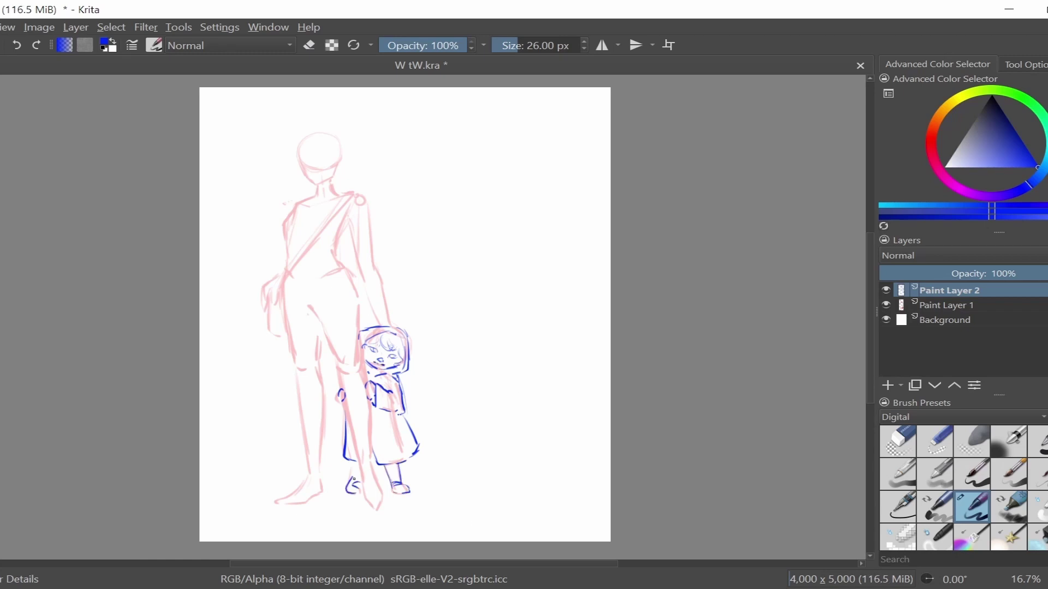
pyautogui.scroll(1, 404, 360)
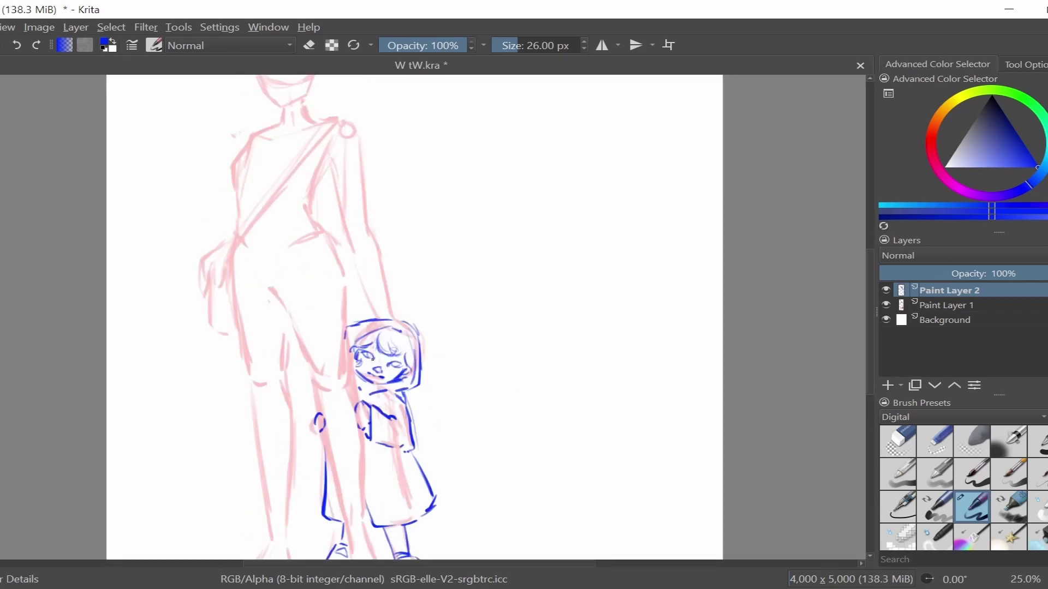
pyautogui.scroll(-1, 386, 220)
pyautogui.scroll(1, 325, 226)
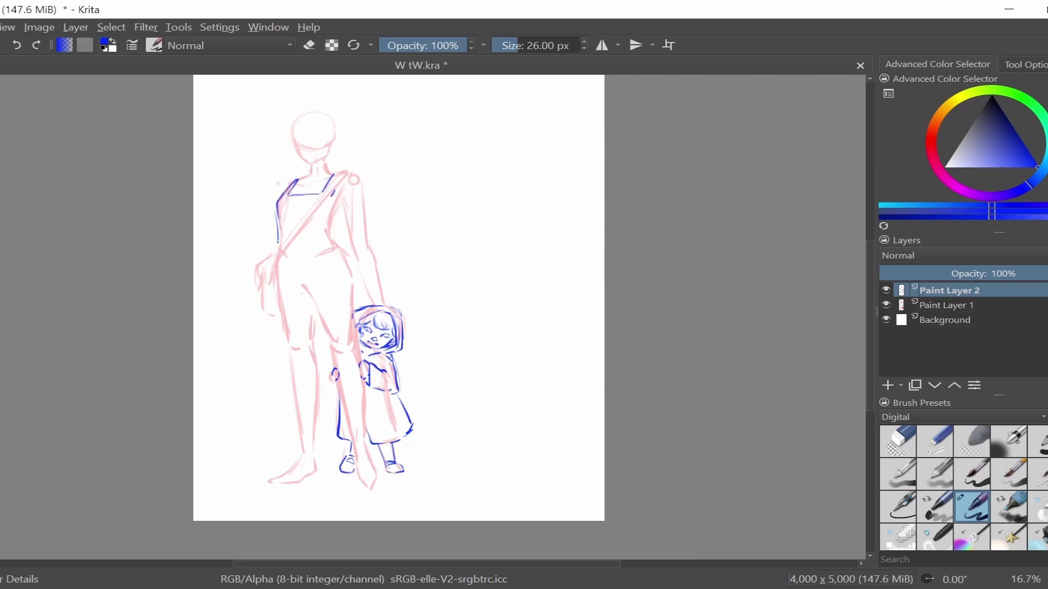
# With a smaller brush, outline the pinafore dress and strap, and the woman's right arm and forearm.
pyautogui.moveTo(333, 195); pyautogui.dragTo(275, 363)
pyautogui.press('[')
pyautogui.press('[')
pyautogui.moveTo(327, 232); pyautogui.dragTo(367, 334)
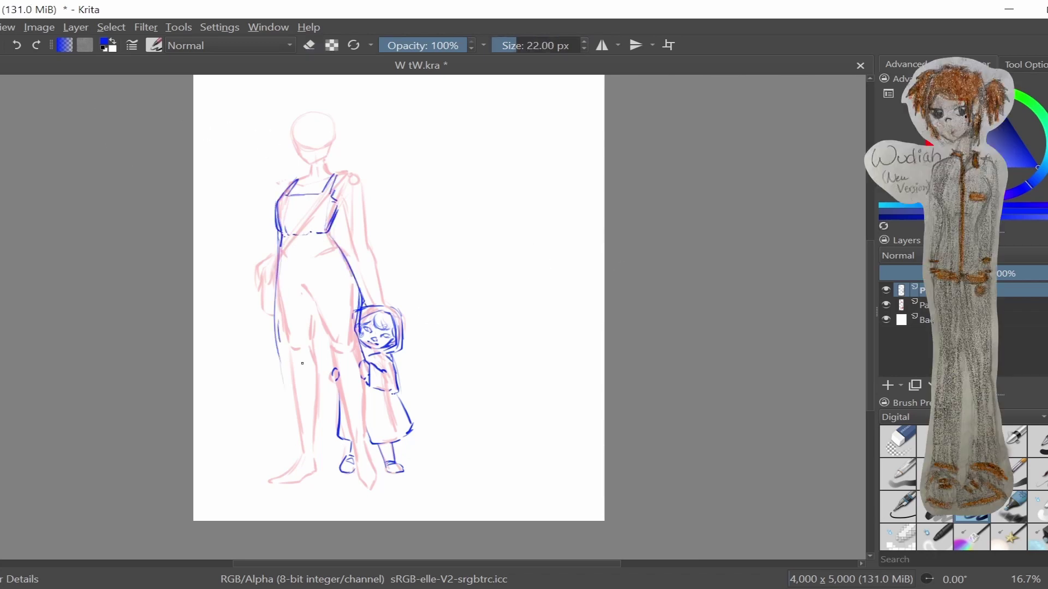
pyautogui.moveTo(276, 327); pyautogui.dragTo(279, 364)
pyautogui.moveTo(354, 304); pyautogui.dragTo(302, 359)
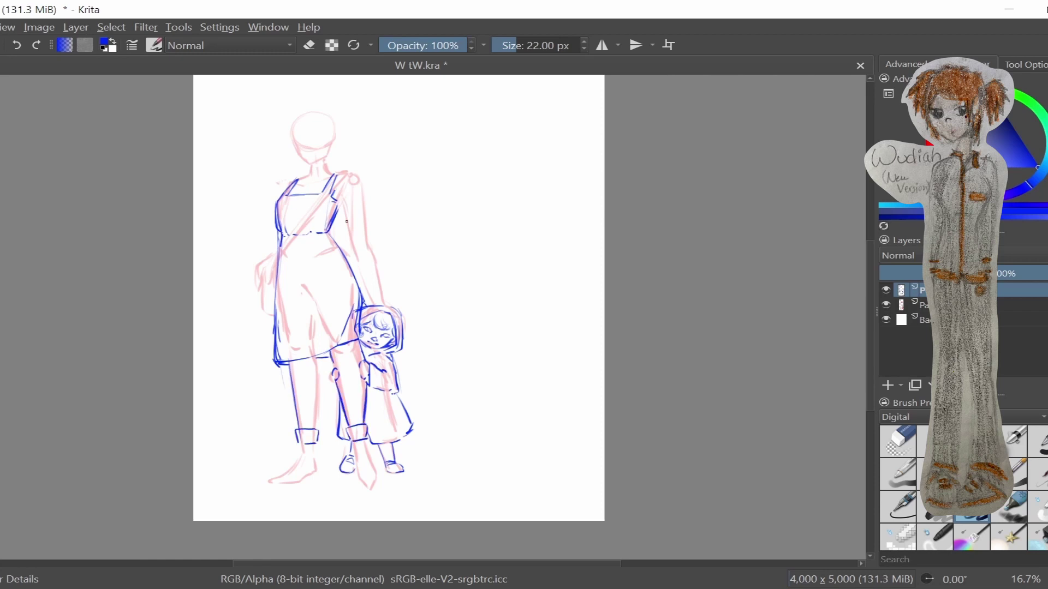
pyautogui.moveTo(345, 174); pyautogui.dragTo(365, 230)
pyautogui.moveTo(337, 205)
pyautogui.mouseDown()
pyautogui.moveTo(348, 237)
pyautogui.moveTo(373, 234)
pyautogui.mouseUp()
pyautogui.moveTo(371, 249); pyautogui.dragTo(384, 295)
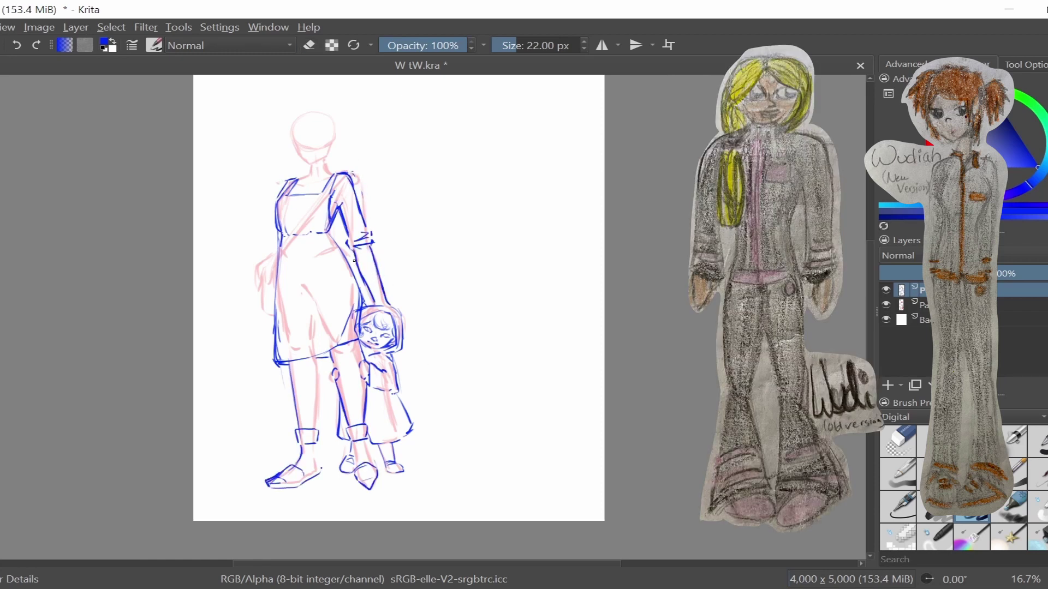
# Undo the unwanted shoe outlines, redraw the left shoe and line the inner left leg.
pyautogui.hotkey('ctrl', 'z')
pyautogui.hotkey('ctrl', 'z')
pyautogui.moveTo(301, 459); pyautogui.dragTo(266, 484)
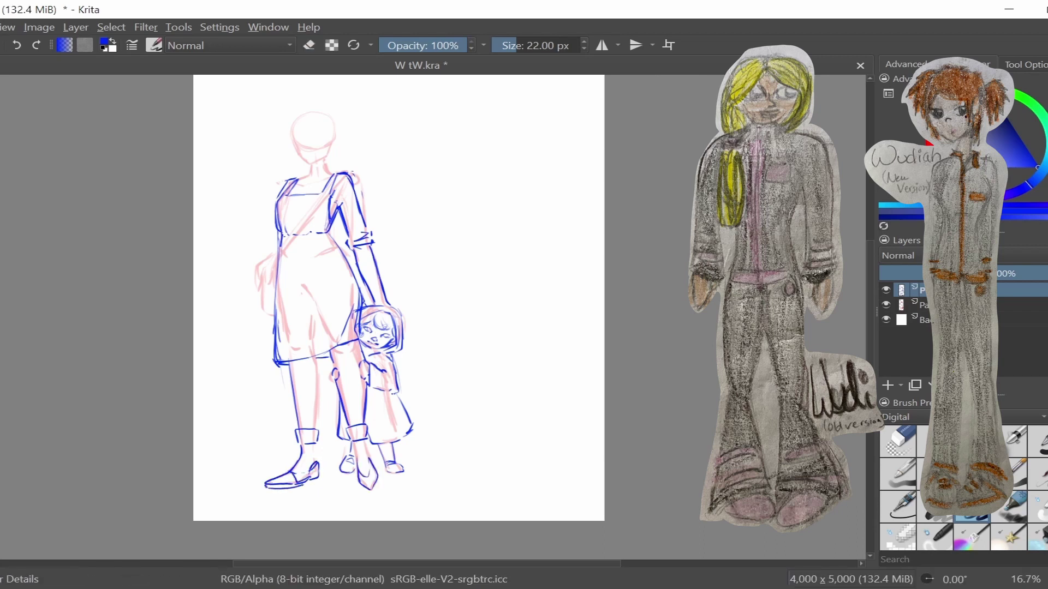
pyautogui.press('e')
pyautogui.moveTo(318, 355); pyautogui.dragTo(315, 430)
# Draw the umbrella across the woman's body with a detailed tip.
pyautogui.moveTo(411, 228); pyautogui.dragTo(226, 249)
pyautogui.moveTo(251, 230); pyautogui.dragTo(259, 251)
pyautogui.scroll(4, 247, 291)
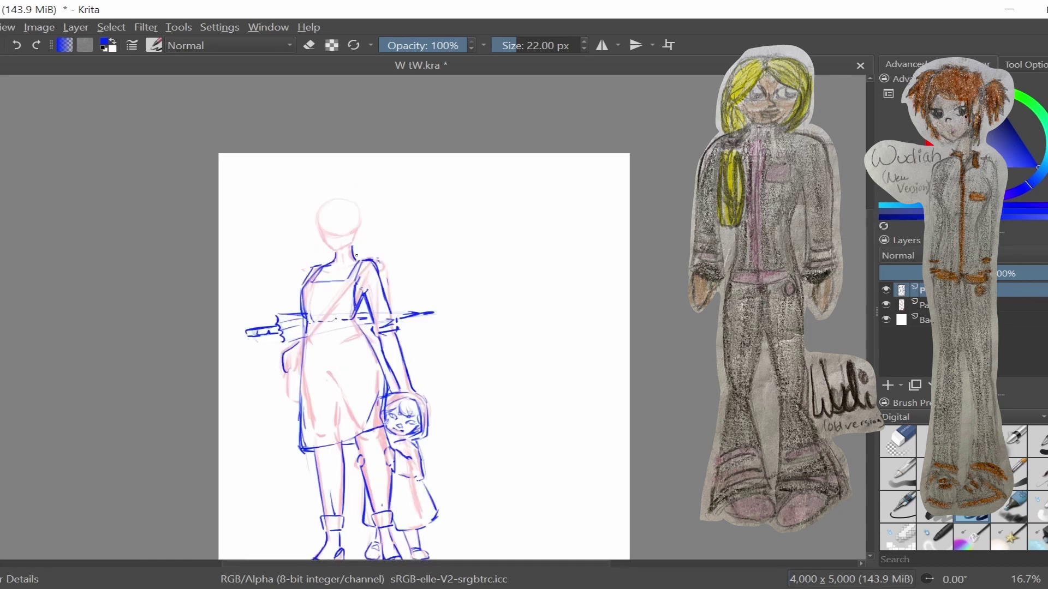
# With a smaller brush, ink the woman's eyes and head outline, then center the head.
pyautogui.press('[')
pyautogui.press('[')
pyautogui.press('[')
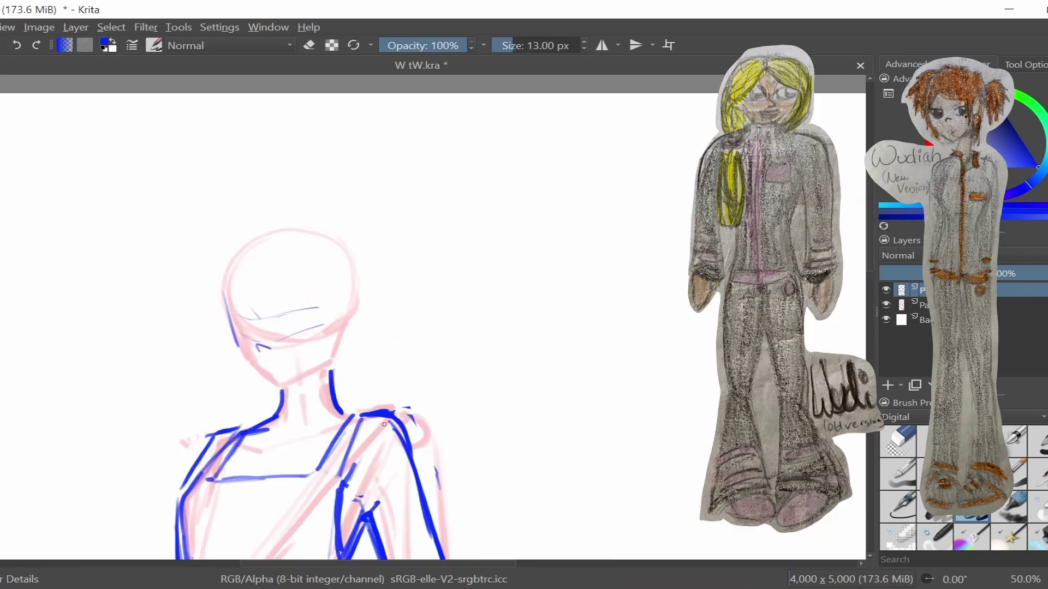
pyautogui.moveTo(239, 318); pyautogui.dragTo(251, 330)
pyautogui.moveTo(276, 314); pyautogui.dragTo(298, 332)
pyautogui.scroll(-3, 284, 328)
pyautogui.moveTo(313, 284); pyautogui.dragTo(374, 218)
pyautogui.scroll(3, 338, 246)
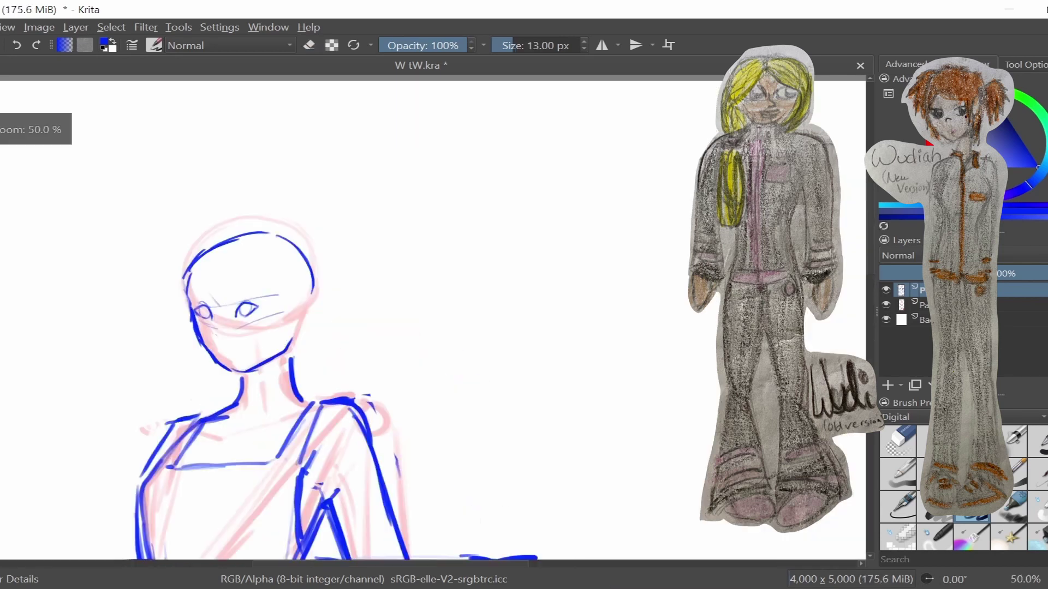
pyautogui.moveTo(234, 342); pyautogui.dragTo(321, 335)
pyautogui.press('[')
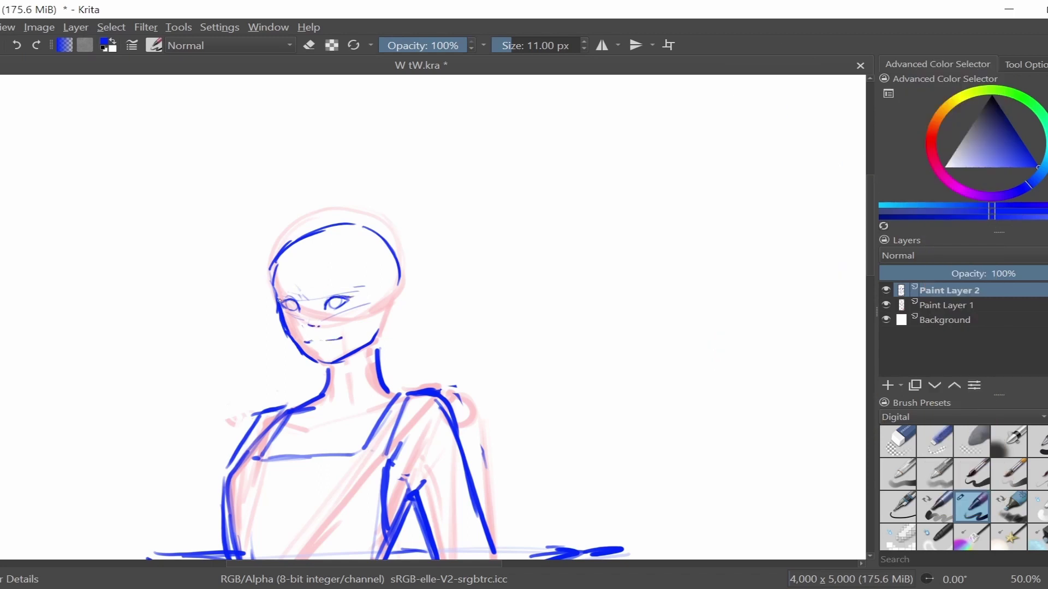
# Draw hair strands over the head and down to the shoulder, erasing a stray stroke.
pyautogui.scroll(-3, 437, 317)
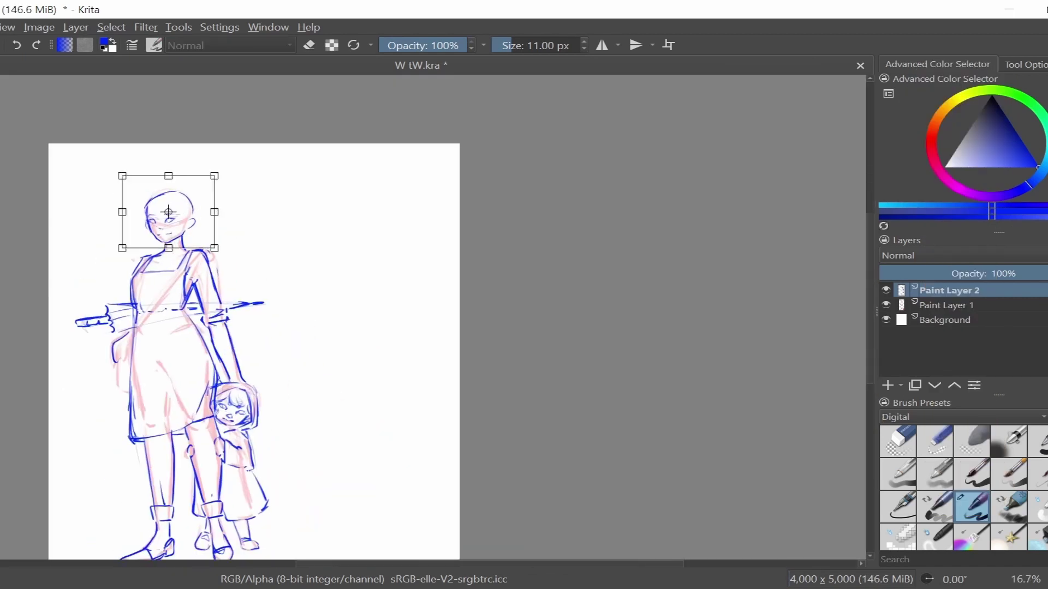
pyautogui.scroll(2, 219, 229)
pyautogui.moveTo(214, 208); pyautogui.dragTo(163, 253)
pyautogui.moveTo(198, 214)
pyautogui.mouseDown()
pyautogui.moveTo(269, 247)
pyautogui.moveTo(258, 303)
pyautogui.mouseUp()
pyautogui.moveTo(165, 262)
pyautogui.mouseDown()
pyautogui.moveTo(177, 315)
pyautogui.moveTo(199, 312)
pyautogui.moveTo(154, 319)
pyautogui.moveTo(180, 361)
pyautogui.moveTo(164, 327)
pyautogui.mouseUp()
pyautogui.press('e')
pyautogui.press('e')
pyautogui.scroll(-2, 295, 338)
pyautogui.scroll(3, 348, 260)
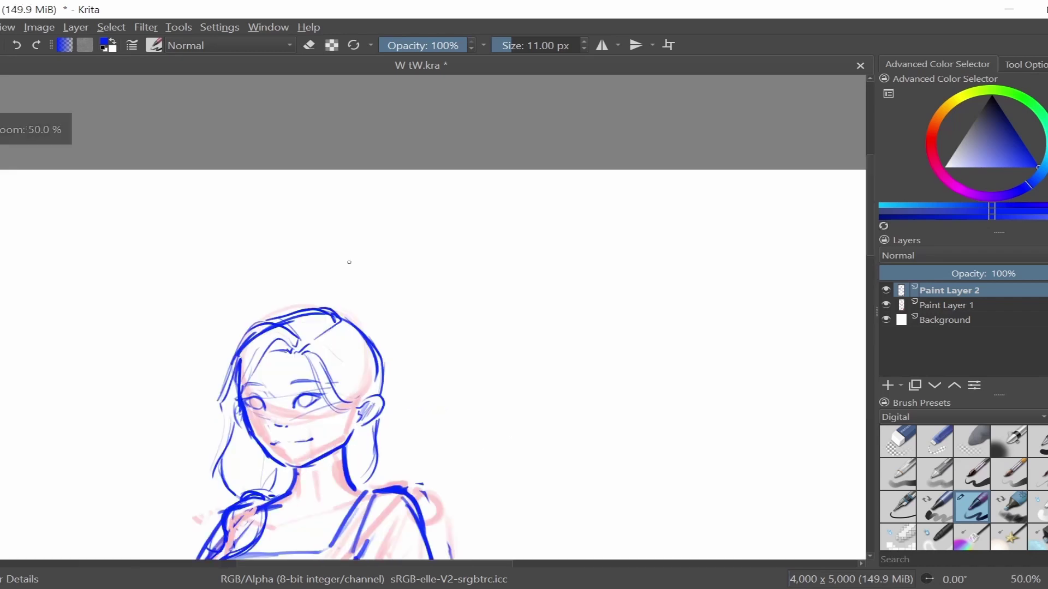
pyautogui.scroll(-2, 287, 376)
pyautogui.scroll(-3, 360, 242)
pyautogui.press(']')
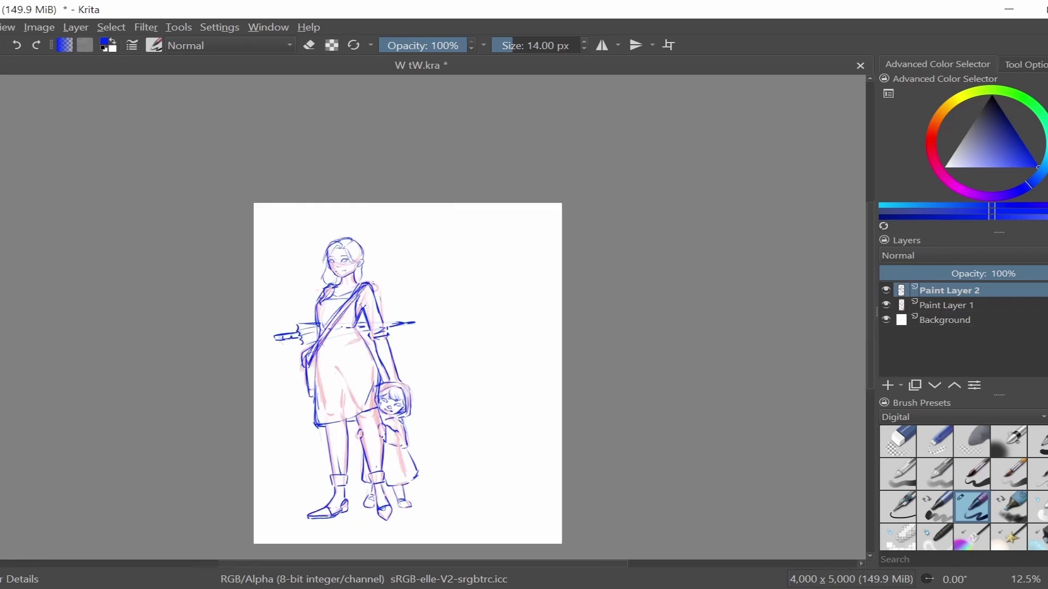
# Flat-fill skin tone on the faces, arms, legs and feet with a soft brush.
pyautogui.hotkey('ctrl', 'pagedown')
pyautogui.click(958, 164)
pyautogui.click(1009, 506)
pyautogui.moveTo(431, 390); pyautogui.dragTo(456, 414)
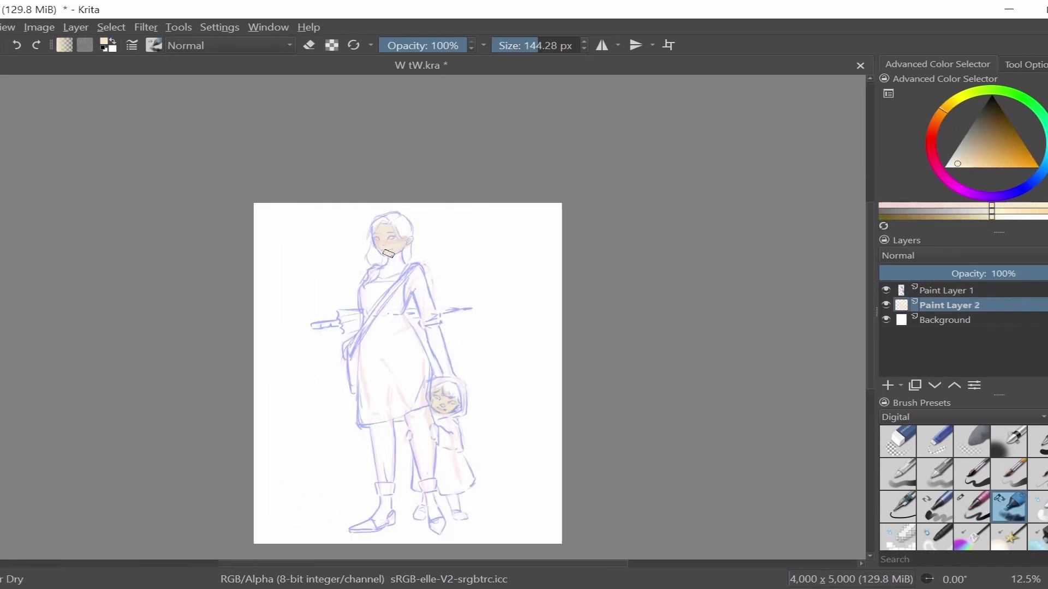
pyautogui.moveTo(382, 229); pyautogui.dragTo(403, 273)
pyautogui.moveTo(440, 328); pyautogui.dragTo(450, 378)
pyautogui.press(']')
pyautogui.moveTo(344, 342); pyautogui.dragTo(352, 358)
pyautogui.moveTo(377, 497); pyautogui.dragTo(387, 526)
pyautogui.moveTo(420, 494); pyautogui.dragTo(436, 519)
pyautogui.moveTo(449, 497); pyautogui.dragTo(458, 512)
pyautogui.moveTo(428, 426); pyautogui.dragTo(430, 431)
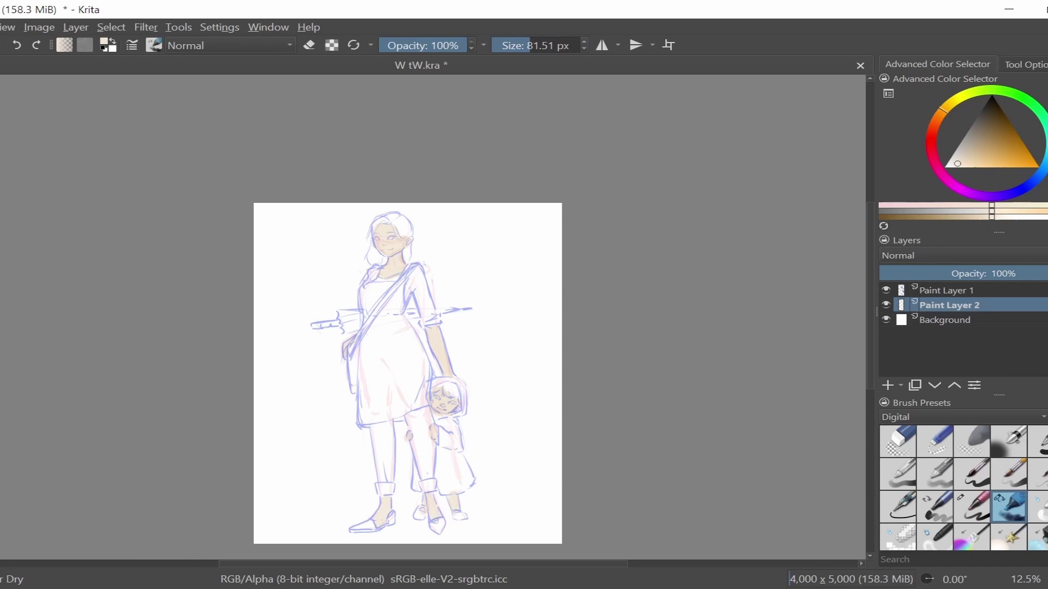
# Paint the woman's hair yellow, the child's hair orange, and the bag and strap brown.
pyautogui.click(1007, 147)
pyautogui.moveTo(376, 224)
pyautogui.mouseDown()
pyautogui.moveTo(371, 265)
pyautogui.moveTo(406, 229)
pyautogui.moveTo(409, 265)
pyautogui.mouseUp()
pyautogui.click(1028, 164)
pyautogui.moveTo(437, 385); pyautogui.dragTo(457, 404)
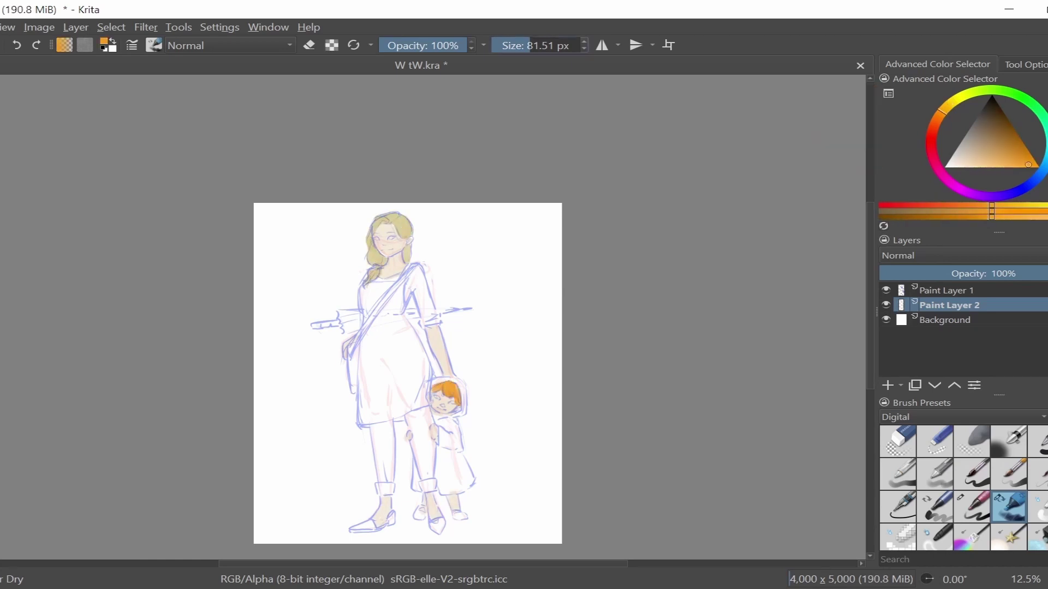
pyautogui.click(1008, 133)
pyautogui.press('[')
pyautogui.moveTo(417, 265)
pyautogui.mouseDown()
pyautogui.moveTo(358, 341)
pyautogui.moveTo(354, 393)
pyautogui.mouseUp()
# Paint the child's hood and raincoat olive-yellow.
pyautogui.click(1005, 126)
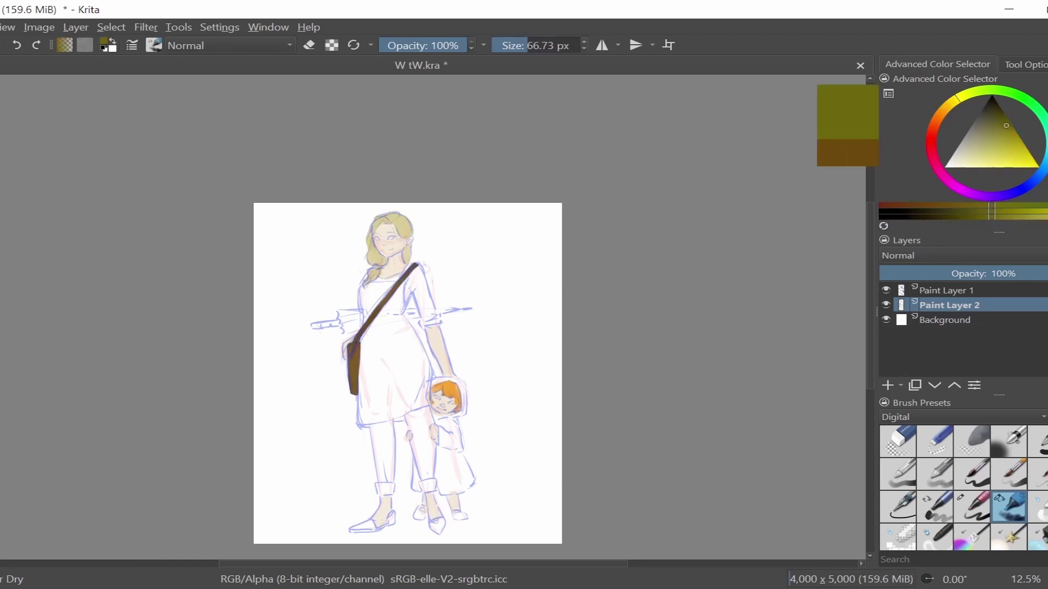
pyautogui.click(987, 108)
pyautogui.press(']')
pyautogui.moveTo(437, 379)
pyautogui.mouseDown()
pyautogui.moveTo(455, 434)
pyautogui.moveTo(453, 493)
pyautogui.mouseUp()
pyautogui.moveTo(464, 450); pyautogui.dragTo(418, 486)
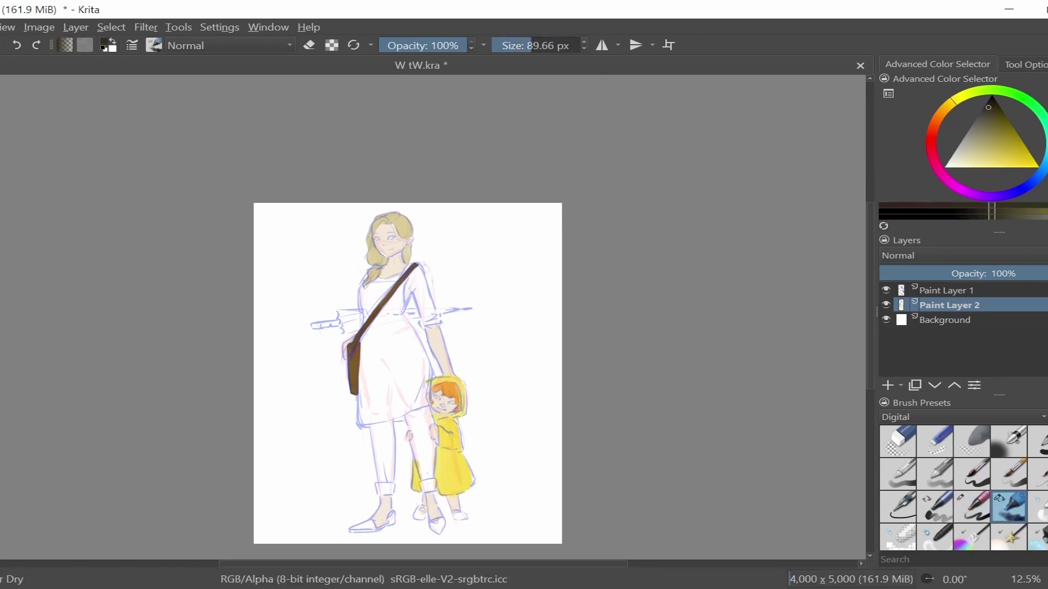
# Paint the shoes dark brown with a smaller brush.
pyautogui.click(999, 130)
pyautogui.press('[')
pyautogui.press('[')
pyautogui.press('[')
pyautogui.scroll(2, 398, 336)
pyautogui.moveTo(305, 483); pyautogui.dragTo(377, 480)
pyautogui.press('[')
pyautogui.moveTo(461, 480)
pyautogui.mouseDown()
pyautogui.moveTo(494, 486)
pyautogui.moveTo(494, 497)
pyautogui.mouseUp()
pyautogui.scroll(-1, 669, 277)
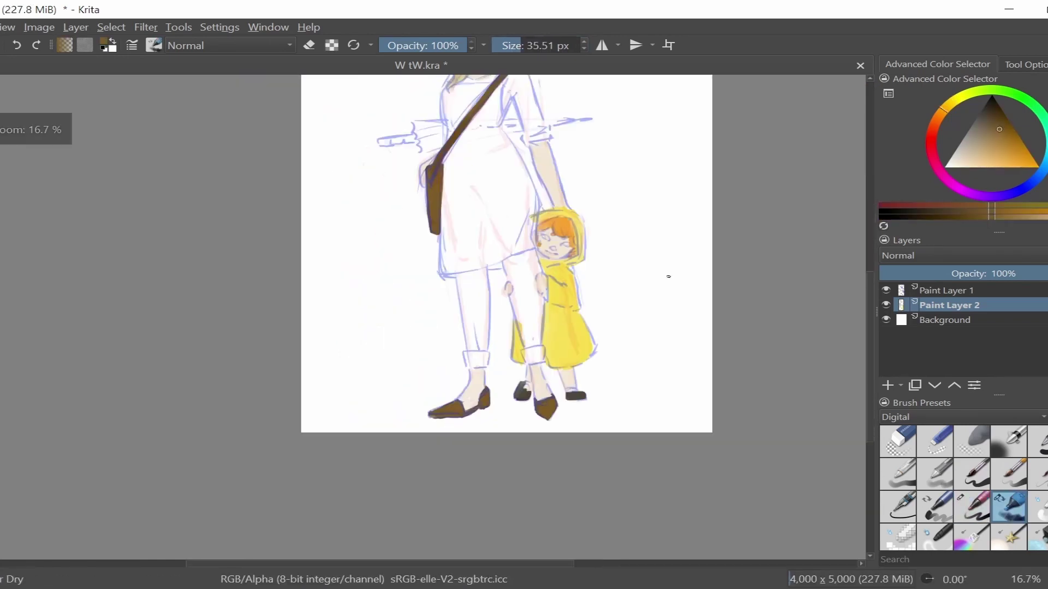
pyautogui.moveTo(668, 276); pyautogui.dragTo(581, 389)
# Paint the jeans blue.
pyautogui.click(1039, 164)
pyautogui.press(']')
pyautogui.press(']')
pyautogui.press(']')
pyautogui.press(']')
pyautogui.press(']')
pyautogui.click(989, 137)
pyautogui.moveTo(382, 382); pyautogui.dragTo(390, 464)
pyautogui.moveTo(426, 371)
pyautogui.mouseDown()
pyautogui.moveTo(447, 458)
pyautogui.moveTo(404, 428)
pyautogui.mouseUp()
pyautogui.press('[')
pyautogui.press('[')
pyautogui.press('[')
# Fill the apron with green, outline first.
pyautogui.click(996, 89)
pyautogui.click(969, 155)
pyautogui.press(']')
pyautogui.press(']')
pyautogui.press(']')
pyautogui.moveTo(385, 235); pyautogui.dragTo(360, 382)
pyautogui.moveTo(371, 382); pyautogui.dragTo(453, 328)
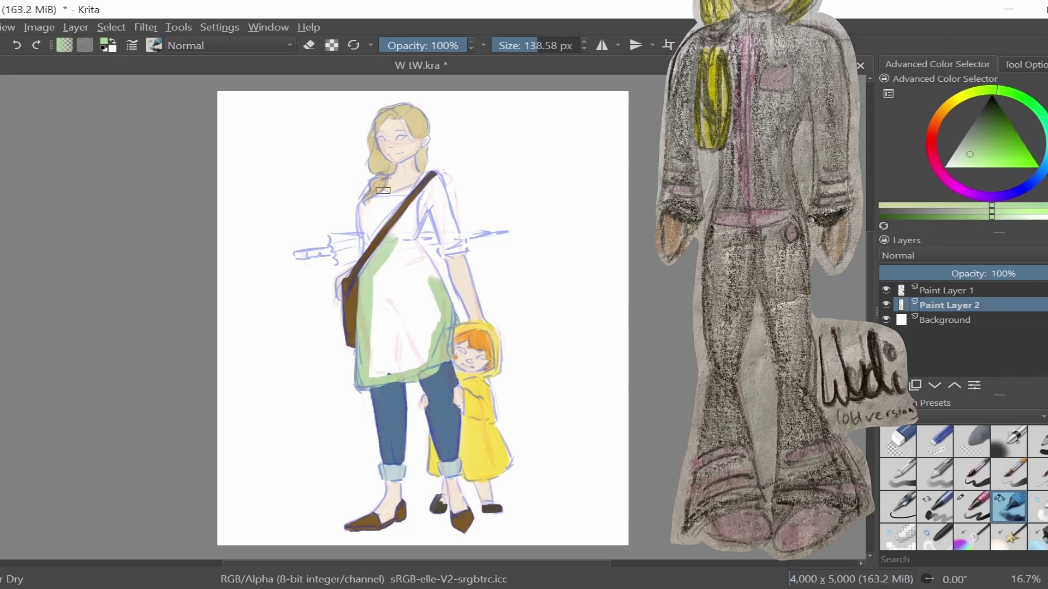
pyautogui.moveTo(383, 191)
pyautogui.mouseDown()
pyautogui.moveTo(404, 328)
pyautogui.moveTo(415, 262)
pyautogui.mouseUp()
# Paint the sleeves pink with a smaller brush.
pyautogui.press('[')
pyautogui.press('[')
pyautogui.press('[')
pyautogui.press('[')
pyautogui.press('[')
pyautogui.press('[')
pyautogui.press('[')
pyautogui.click(961, 188)
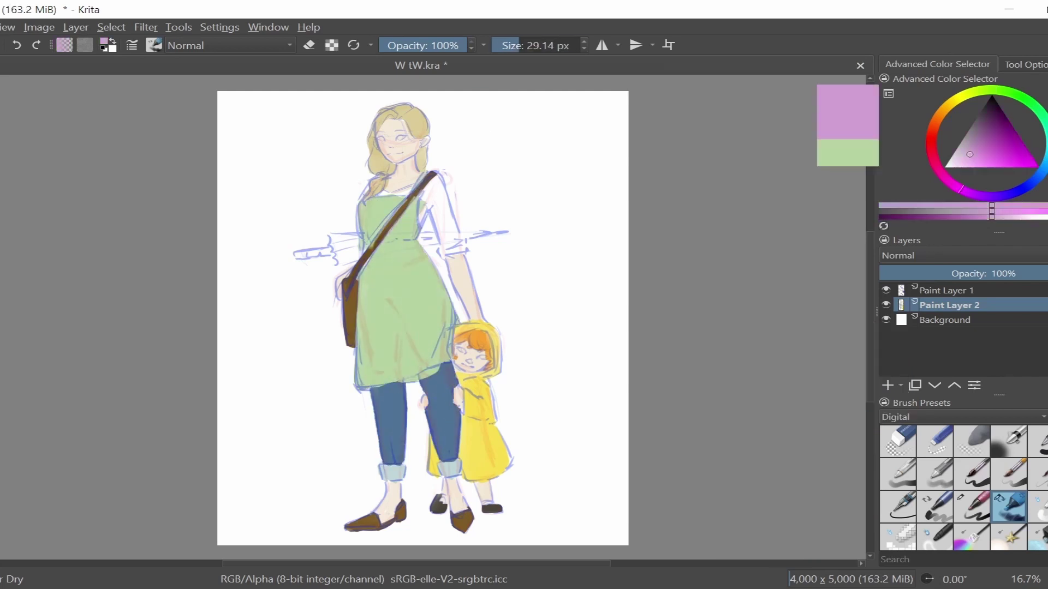
pyautogui.moveTo(436, 180); pyautogui.dragTo(462, 248)
pyautogui.moveTo(382, 191); pyautogui.dragTo(407, 194)
# Paint the umbrella canopy and shaft dark olive, then select the sketch layer.
pyautogui.press(']')
pyautogui.press(']')
pyautogui.press(']')
pyautogui.press(']')
pyautogui.keyDown('ctrl'); pyautogui.click(375, 242); pyautogui.keyUp('ctrl')
pyautogui.moveTo(331, 236); pyautogui.dragTo(363, 265)
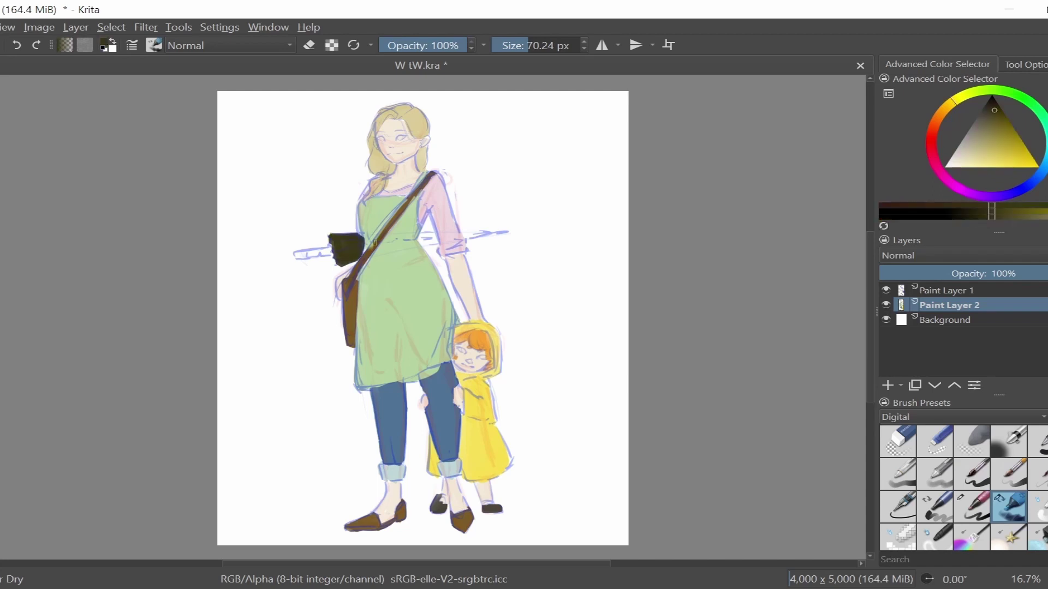
pyautogui.moveTo(417, 238); pyautogui.dragTo(501, 233)
pyautogui.press('pageup')
pyautogui.click(146, 27)
# Apply the Hue/Saturation adjustment to the sketch lines and merge the layer down.
pyautogui.moveTo(164, 84)
pyautogui.click(414, 213)
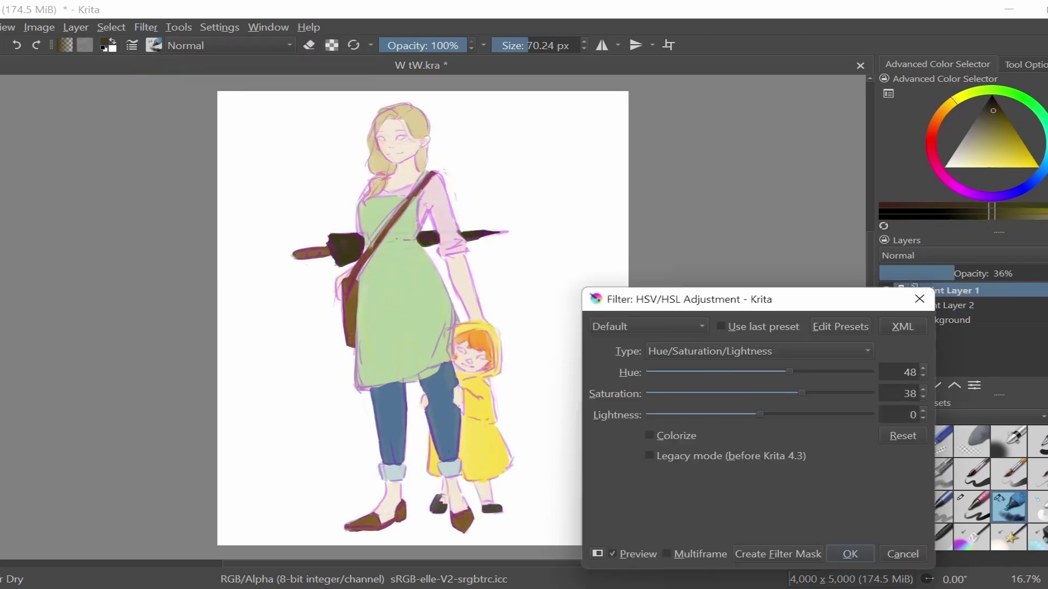
pyautogui.press('Return')
pyautogui.hotkey('ctrl', 'e')
pyautogui.hotkey('ctrl', '=')
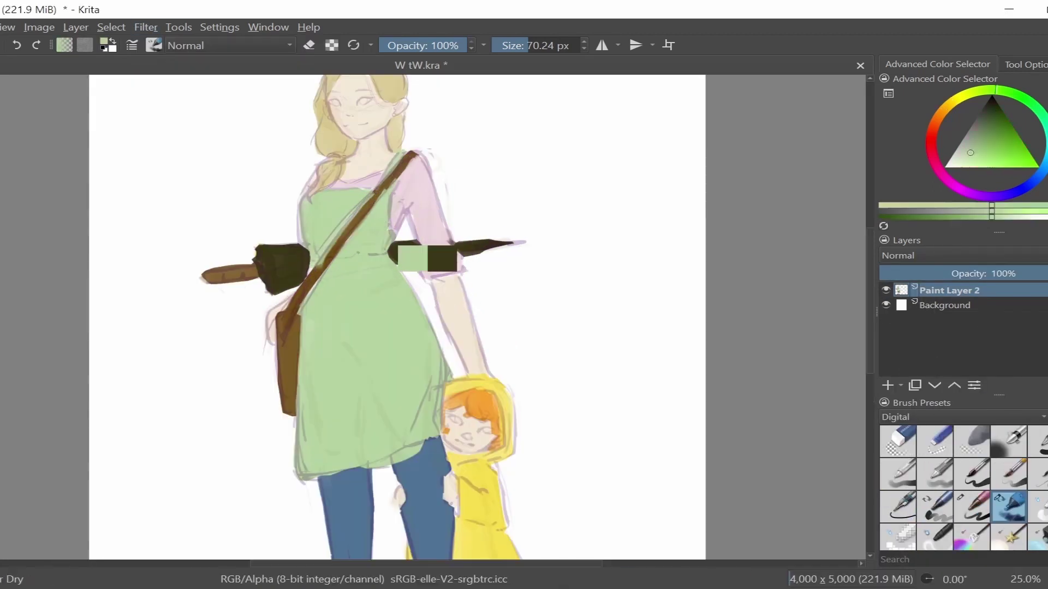
# Shade the apron with dark green strokes using colours sampled from the painting.
pyautogui.press('/')
pyautogui.keyDown('ctrl'); pyautogui.click(269, 291); pyautogui.keyUp('ctrl')
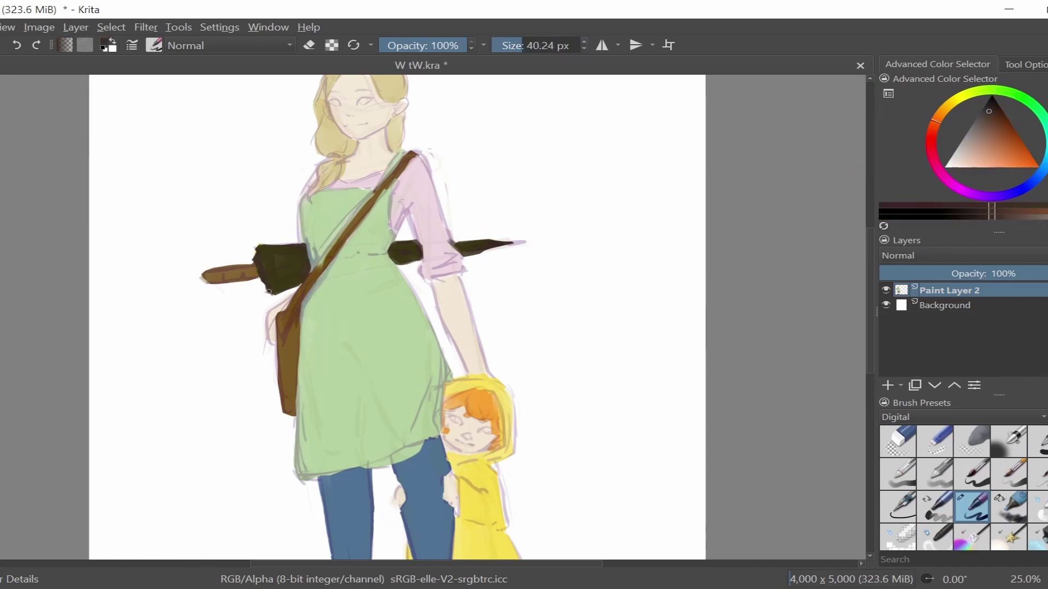
pyautogui.keyDown('ctrl'); pyautogui.click(338, 491); pyautogui.keyUp('ctrl')
pyautogui.moveTo(411, 454); pyautogui.dragTo(400, 404)
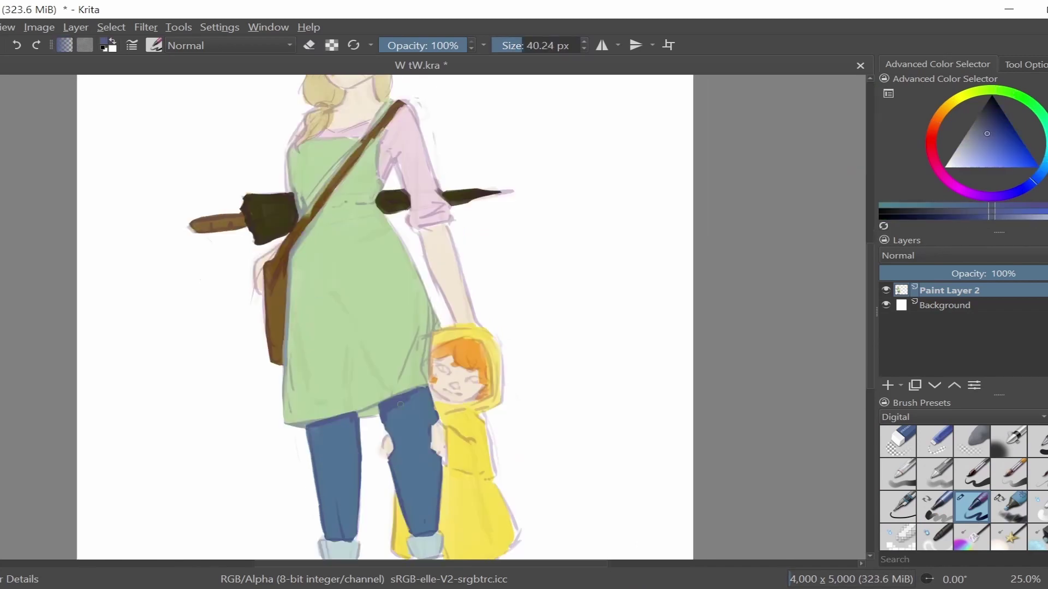
pyautogui.keyDown('ctrl'); pyautogui.click(400, 399); pyautogui.keyUp('ctrl')
pyautogui.hotkey('ctrl', '=')
pyautogui.moveTo(290, 190)
pyautogui.mouseDown()
pyautogui.moveTo(415, 244)
pyautogui.moveTo(387, 386)
pyautogui.mouseUp()
pyautogui.moveTo(229, 286); pyautogui.dragTo(281, 401)
pyautogui.press('/')
pyautogui.moveTo(221, 281); pyautogui.dragTo(253, 423)
pyautogui.press(']')
pyautogui.press(']')
pyautogui.moveTo(190, 421); pyautogui.dragTo(201, 444)
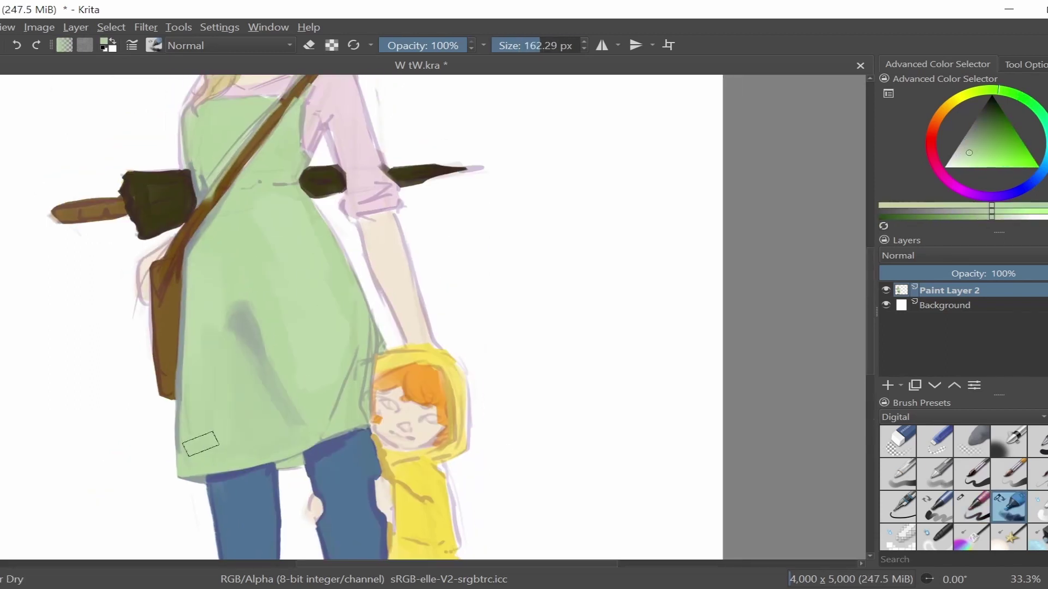
# Add a dark-green stroke at the apron waist.
pyautogui.hotkey('ctrl', '-')
pyautogui.press('/')
pyautogui.moveTo(159, 328); pyautogui.dragTo(318, 334)
pyautogui.press(']')
pyautogui.press(']')
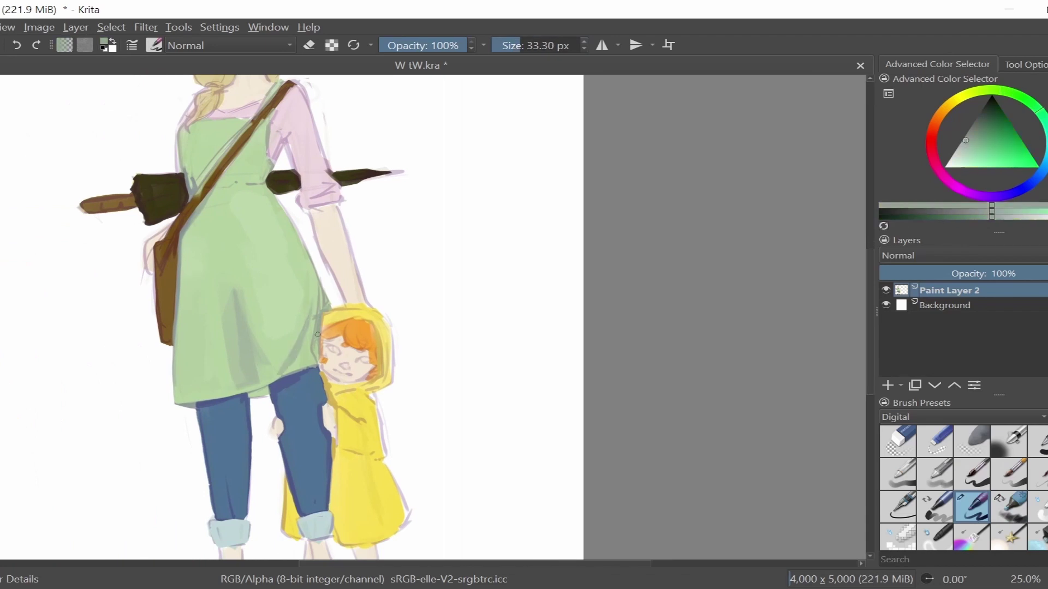
pyautogui.keyDown('ctrl'); pyautogui.click(316, 334); pyautogui.keyUp('ctrl')
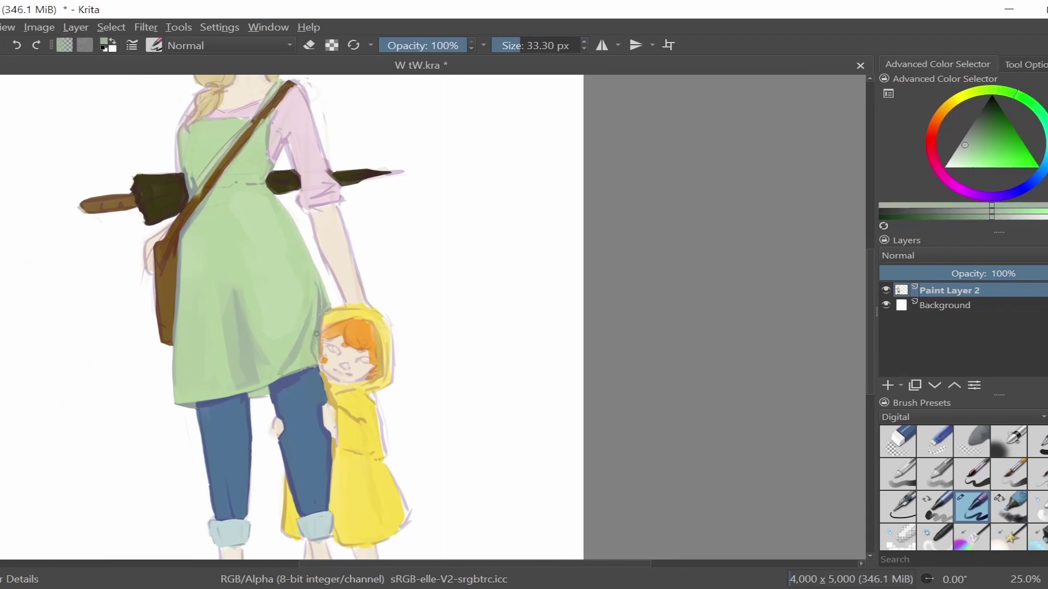
pyautogui.hotkey('ctrl', '-')
pyautogui.hotkey('ctrl', '+')
pyautogui.press('/')
pyautogui.moveTo(363, 286); pyautogui.dragTo(338, 313)
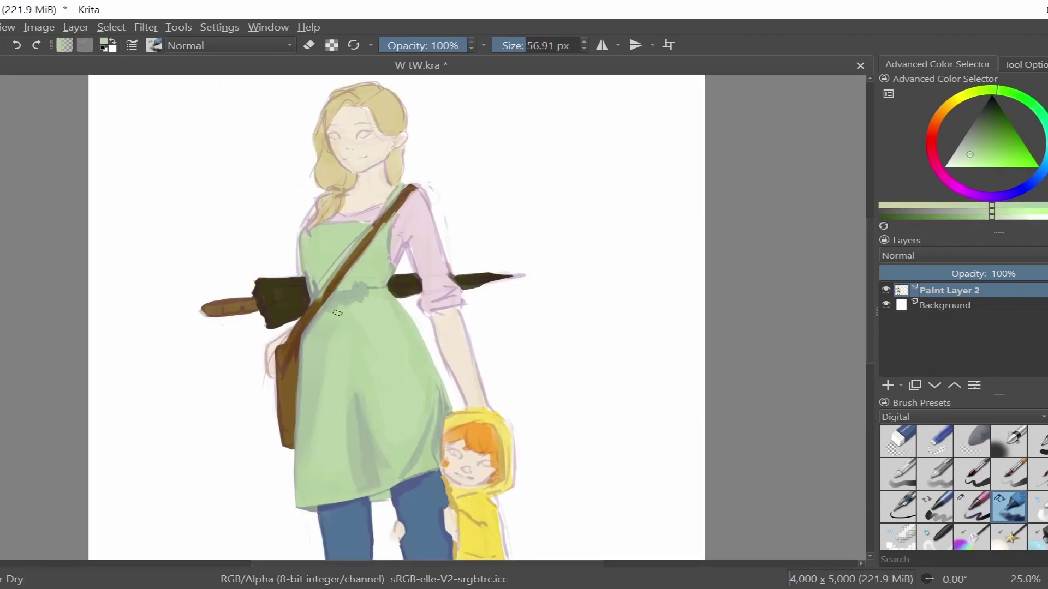
# Sample greyer greens, teal-blue and jeans blue while sizing the brush to 30-38 px.
pyautogui.keyDown('ctrl'); pyautogui.click(315, 286); pyautogui.keyUp('ctrl')
pyautogui.press('/')
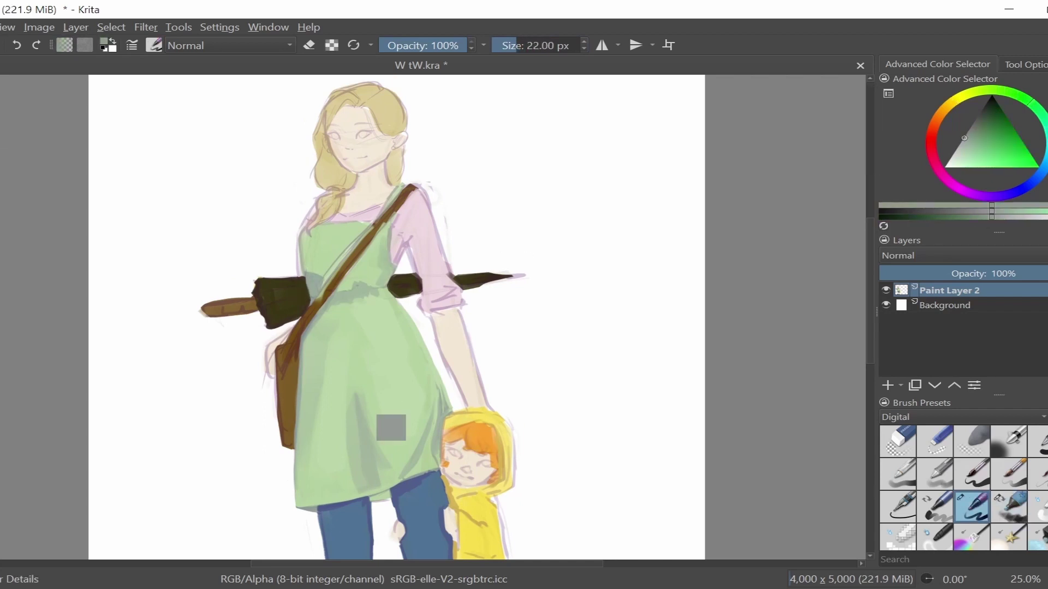
pyautogui.keyDown('ctrl'); pyautogui.click(341, 295); pyautogui.keyUp('ctrl')
pyautogui.keyDown('ctrl'); pyautogui.click(431, 311); pyautogui.keyUp('ctrl')
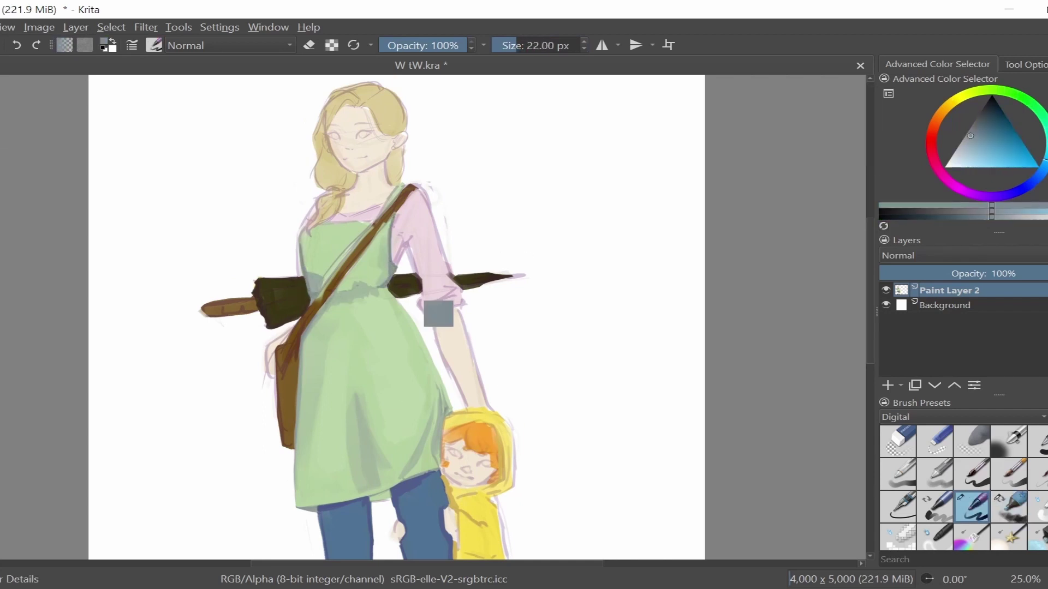
pyautogui.press(']')
pyautogui.keyDown('ctrl'); pyautogui.click(392, 482); pyautogui.keyUp('ctrl')
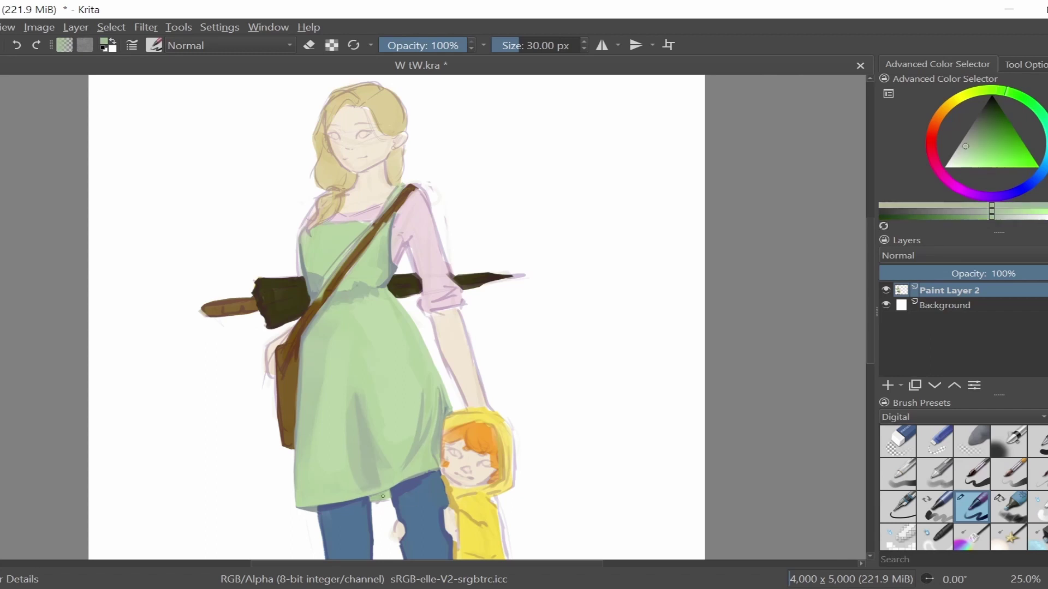
pyautogui.scroll(-3, 393, 482)
pyautogui.keyDown('ctrl'); pyautogui.click(392, 482); pyautogui.keyUp('ctrl')
pyautogui.press(']')
pyautogui.hscroll(-3, 392, 482)
pyautogui.scroll(1, 518, 276)
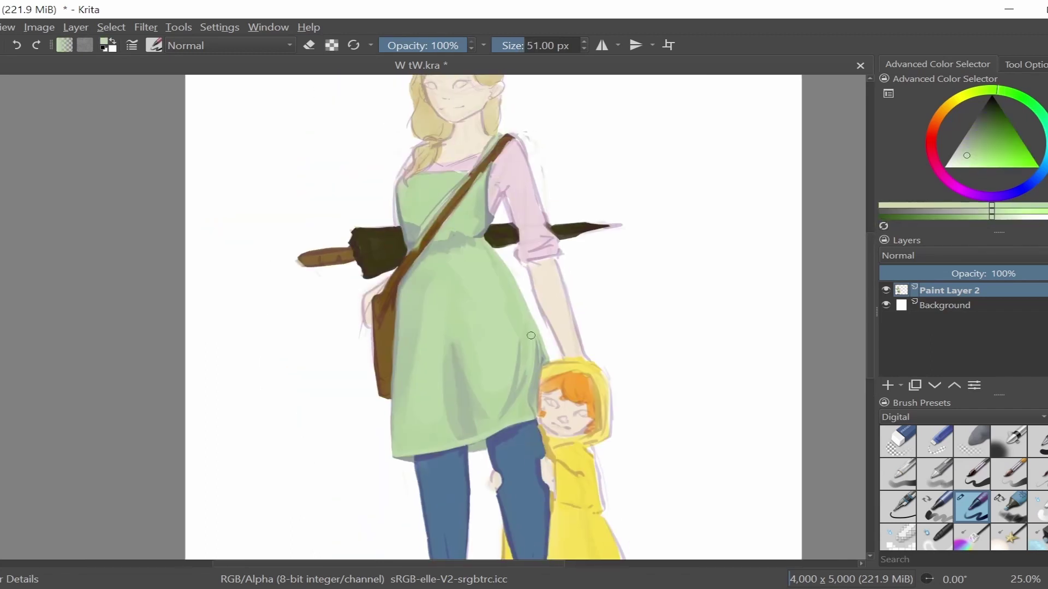
pyautogui.keyDown('ctrl'); pyautogui.click(506, 259); pyautogui.keyUp('ctrl')
# Repaint the bag strap darker up to the shoulder with a 26 px brush.
pyautogui.press('e')
pyautogui.scroll(-1, 519, 276)
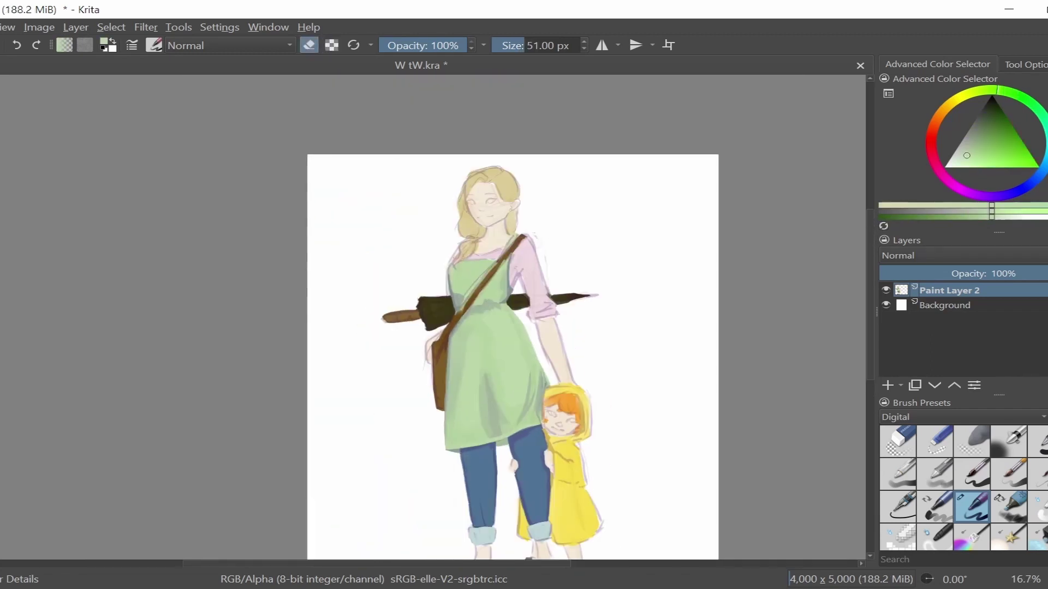
pyautogui.scroll(1, 474, 257)
pyautogui.press('e')
pyautogui.press('[')
pyautogui.press('[')
pyautogui.keyDown('ctrl'); pyautogui.click(422, 350); pyautogui.keyUp('ctrl')
pyautogui.moveTo(421, 349)
pyautogui.mouseDown()
pyautogui.moveTo(550, 192)
pyautogui.moveTo(436, 327)
pyautogui.mouseUp()
# Save the painting and scribble an "oh no..." note beside the figure.
pyautogui.hotkey('ctrl', 's')
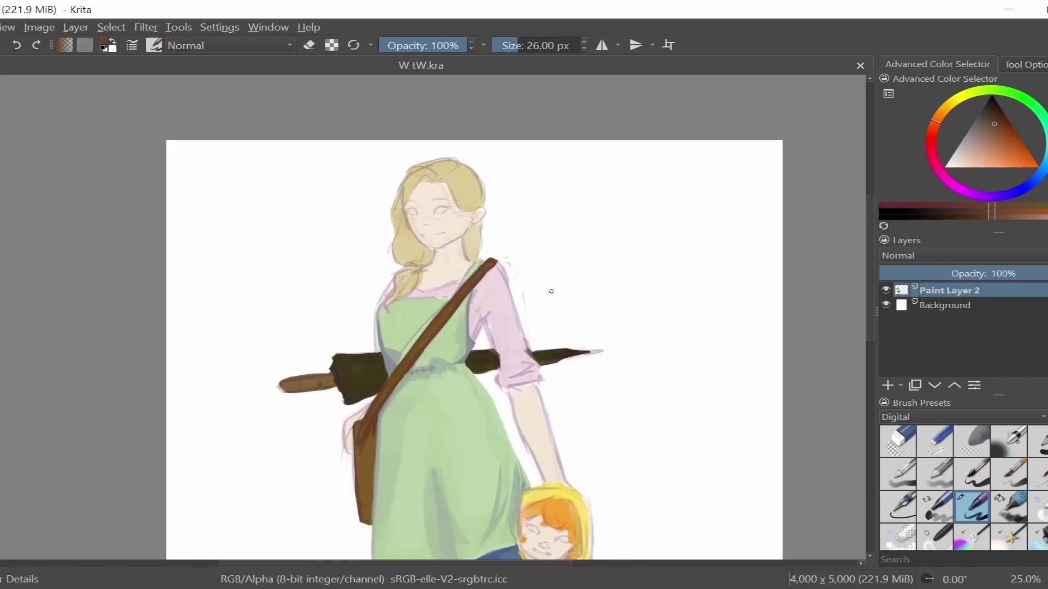
pyautogui.moveTo(604, 247); pyautogui.dragTo(604, 253)
pyautogui.moveTo(613, 246); pyautogui.dragTo(613, 253)
pyautogui.moveTo(598, 264); pyautogui.dragTo(615, 264)
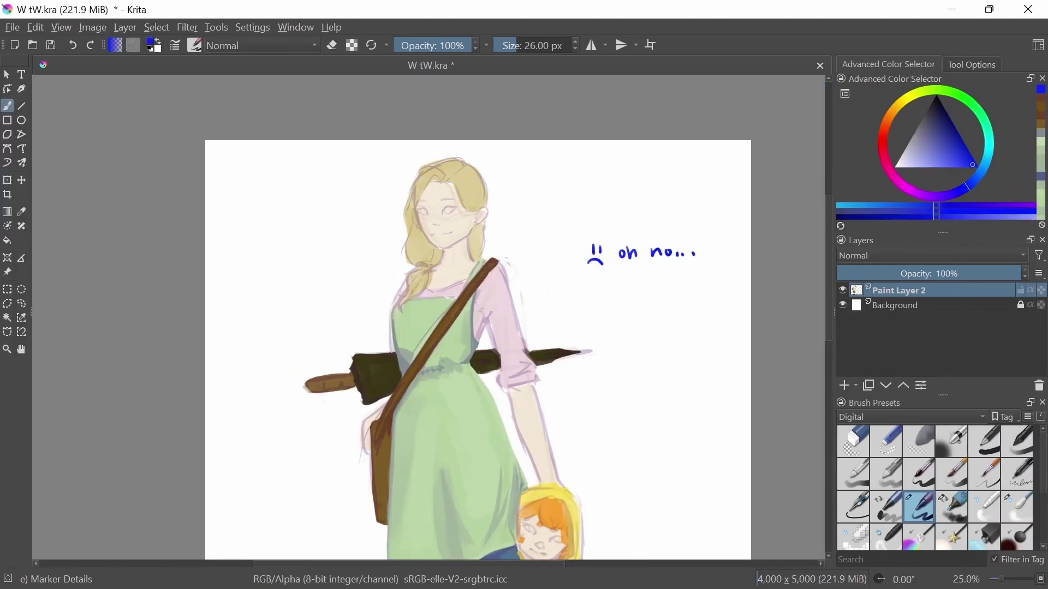
# Sample olive, green and pink colours and erase the "oh no..." note.
pyautogui.keyDown('ctrl'); pyautogui.click(363, 376); pyautogui.keyUp('ctrl')
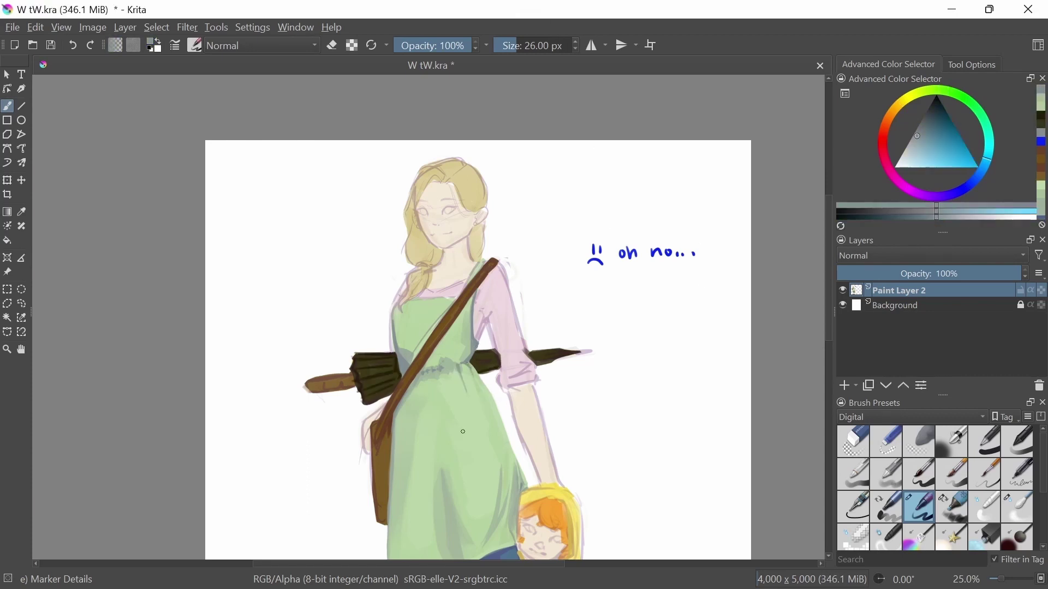
pyautogui.keyDown('ctrl'); pyautogui.click(430, 300); pyautogui.keyUp('ctrl')
pyautogui.keyDown('ctrl'); pyautogui.click(505, 317); pyautogui.keyUp('ctrl')
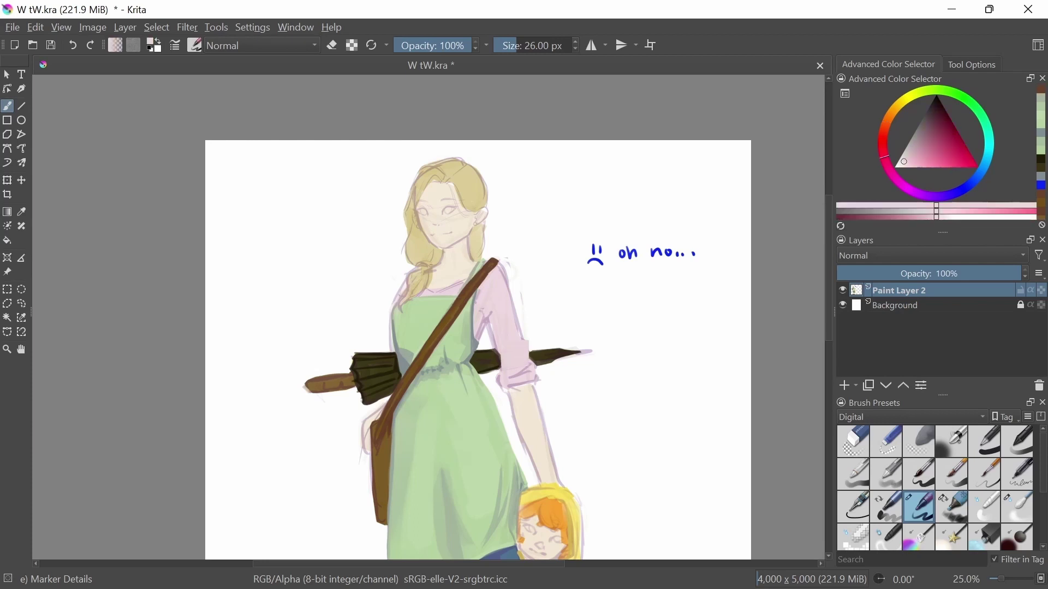
pyautogui.keyDown('ctrl'); pyautogui.click(536, 361); pyautogui.keyUp('ctrl')
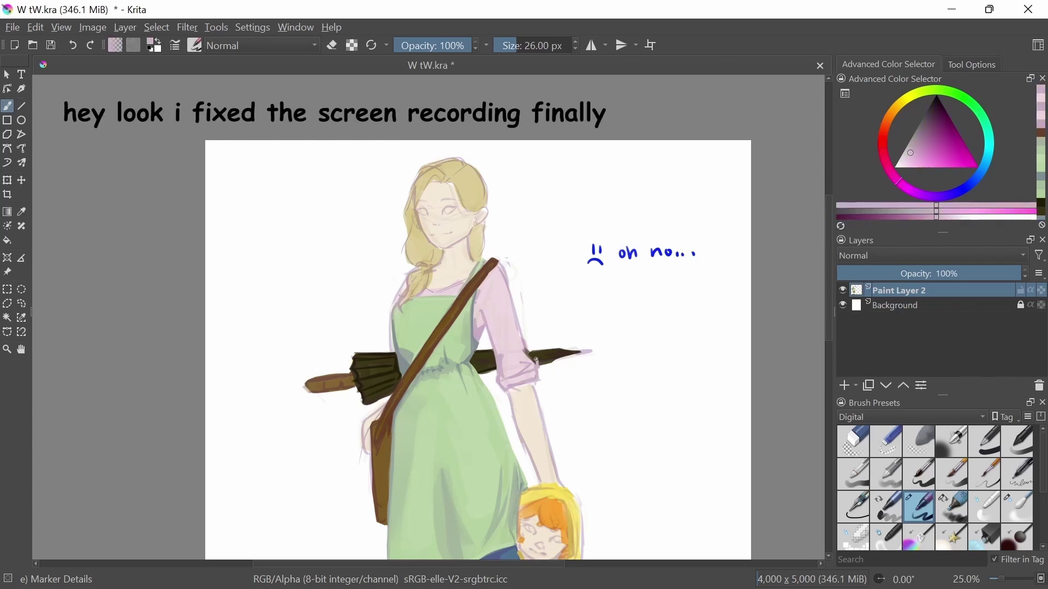
pyautogui.press('e')
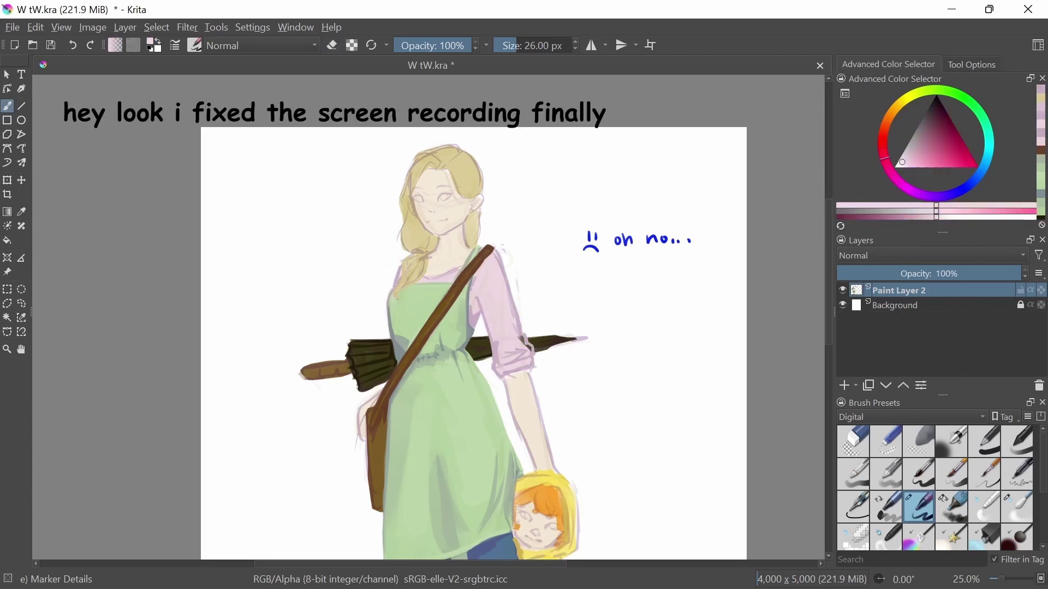
pyautogui.press('e')
# Darken the umbrella where it crosses the sleeve and at the handle's left end.
pyautogui.keyDown('ctrl'); pyautogui.click(350, 367); pyautogui.keyUp('ctrl')
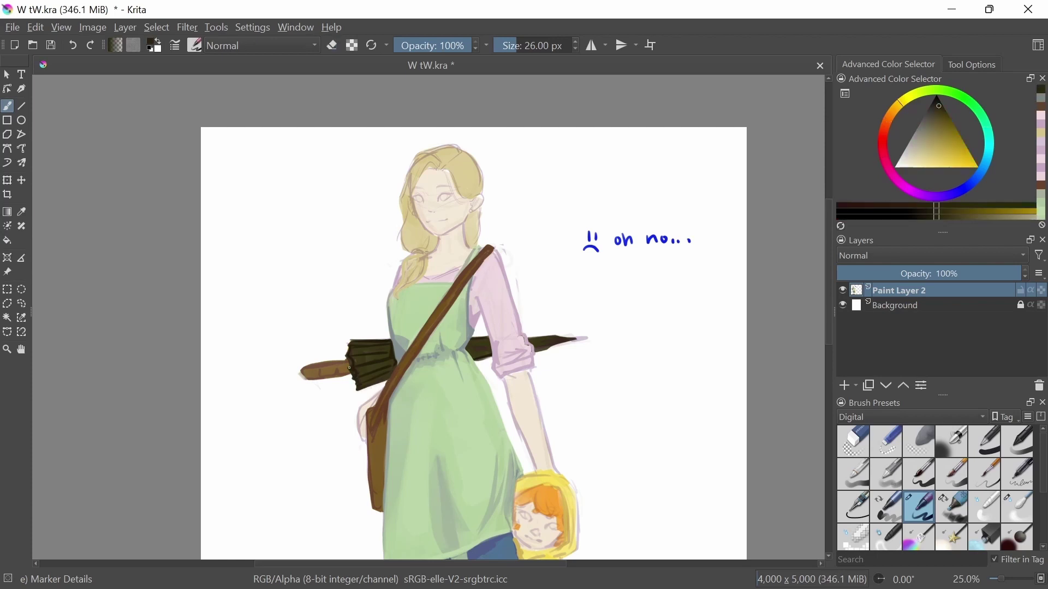
pyautogui.keyDown('ctrl'); pyautogui.click(487, 352); pyautogui.keyUp('ctrl')
pyautogui.moveTo(524, 348); pyautogui.dragTo(538, 354)
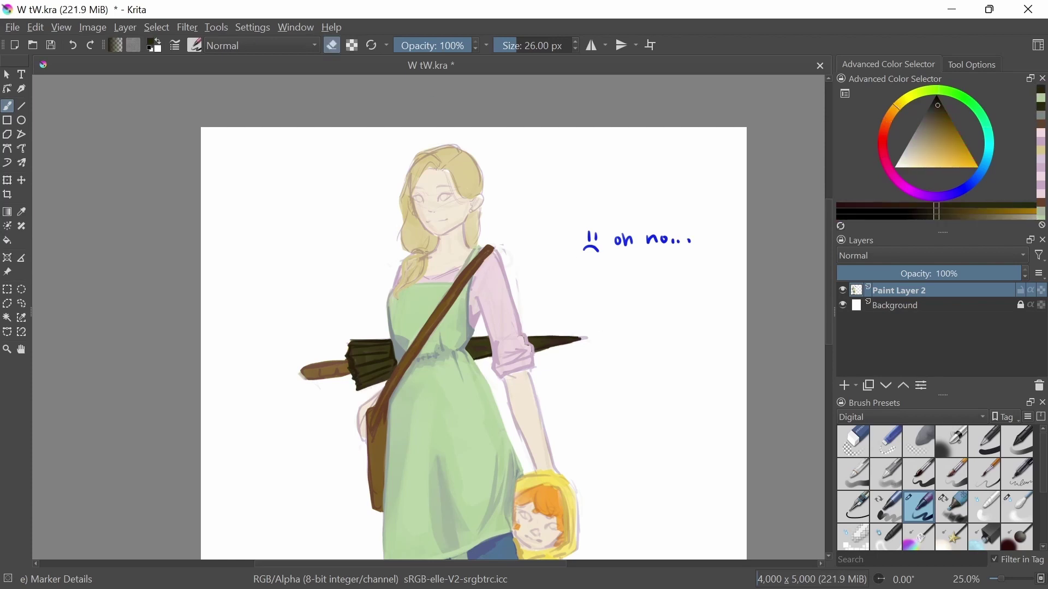
pyautogui.keyDown('ctrl'); pyautogui.click(328, 370); pyautogui.keyUp('ctrl')
pyautogui.moveTo(351, 362); pyautogui.dragTo(306, 381)
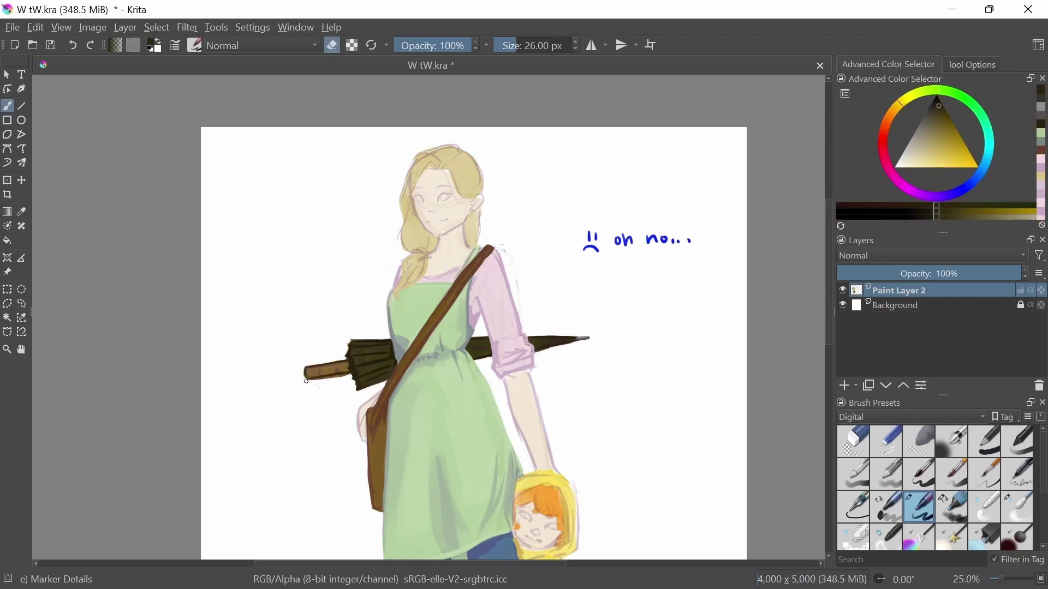
# Lighten the lower edge of the shoe with the detail marker brush.
pyautogui.press('/')
pyautogui.press('-')
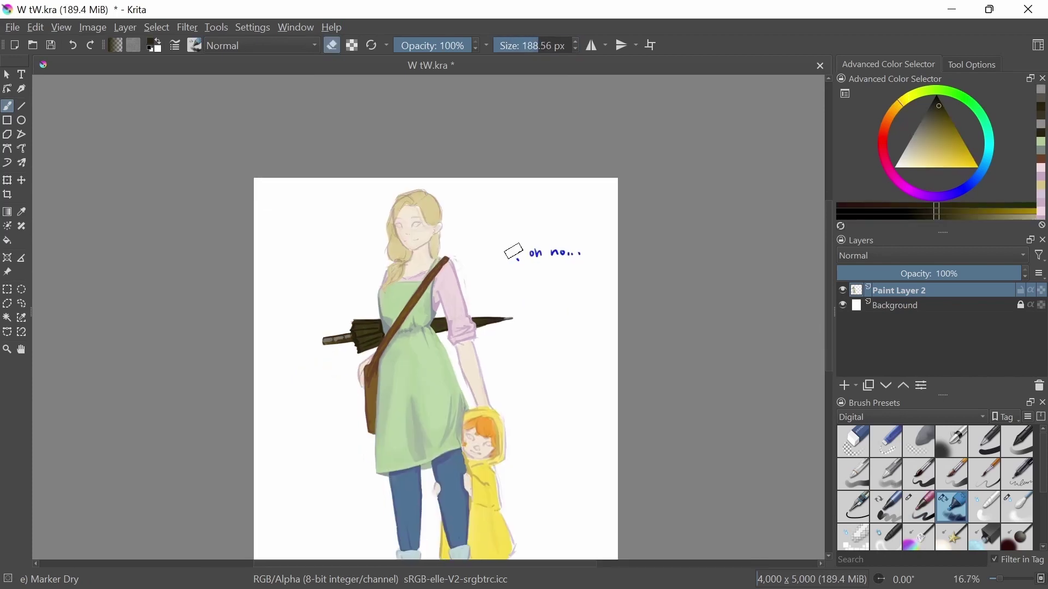
pyautogui.press('/')
pyautogui.press('+')
pyautogui.keyDown('ctrl'); pyautogui.click(271, 455); pyautogui.keyUp('ctrl')
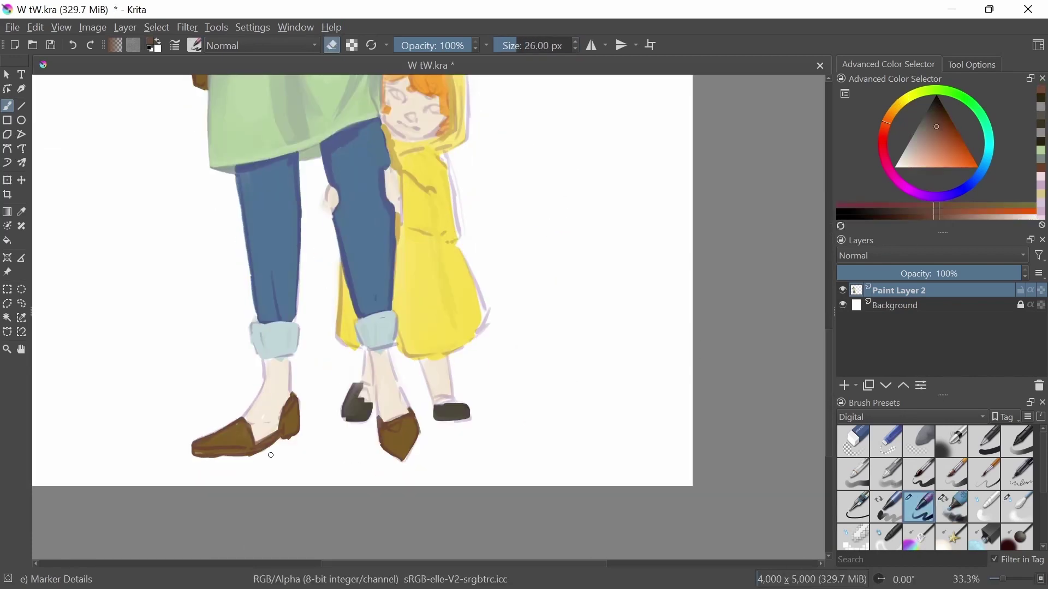
pyautogui.moveTo(271, 454); pyautogui.dragTo(216, 463)
pyautogui.press('e')
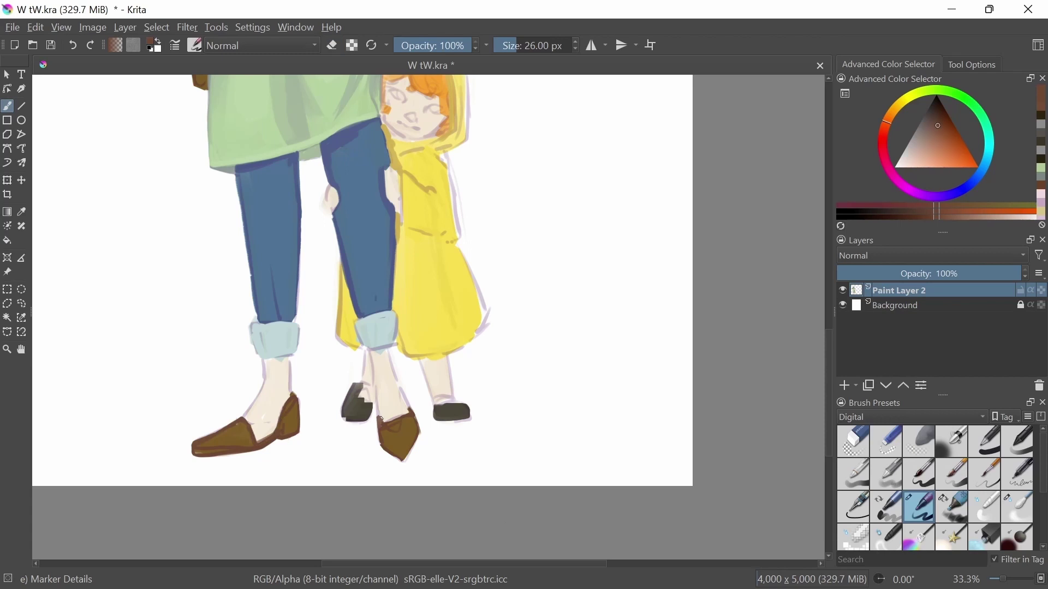
# Touch up the face with a lighter skin tone.
pyautogui.press('-')
pyautogui.press('-')
pyautogui.press('-')
pyautogui.press('+')
pyautogui.press('+')
pyautogui.press('+')
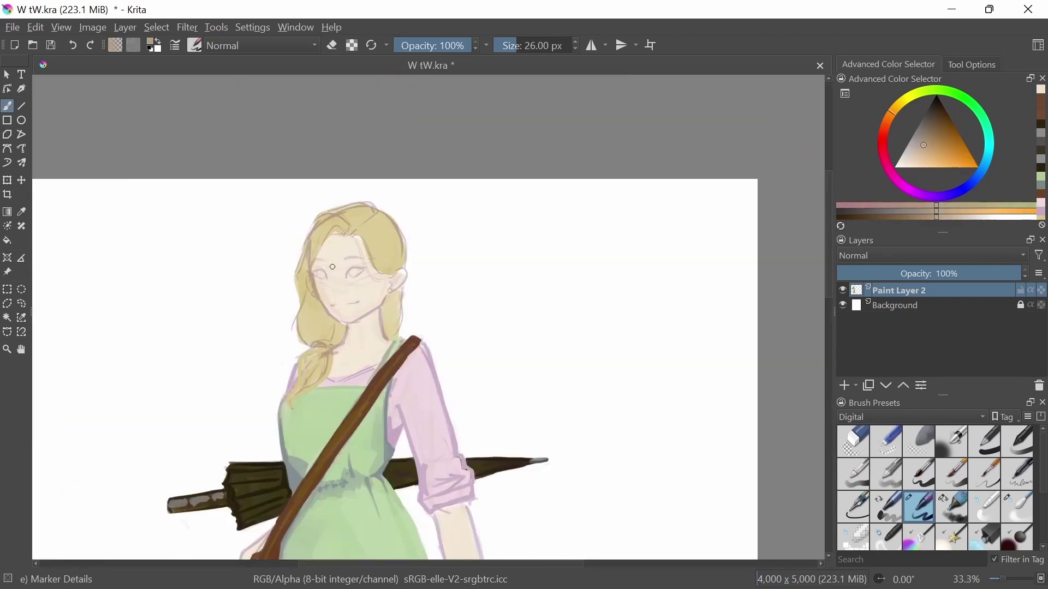
pyautogui.keyDown('ctrl'); pyautogui.click(327, 266); pyautogui.keyUp('ctrl')
pyautogui.keyDown('ctrl'); pyautogui.click(329, 271); pyautogui.keyUp('ctrl')
pyautogui.moveTo(340, 296); pyautogui.dragTo(361, 304)
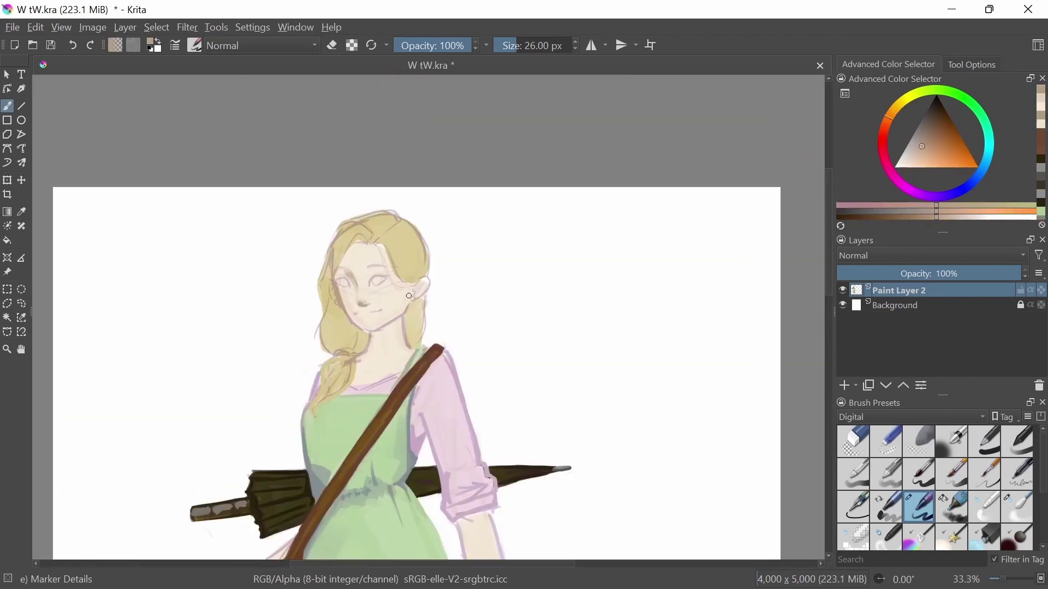
pyautogui.press('[')
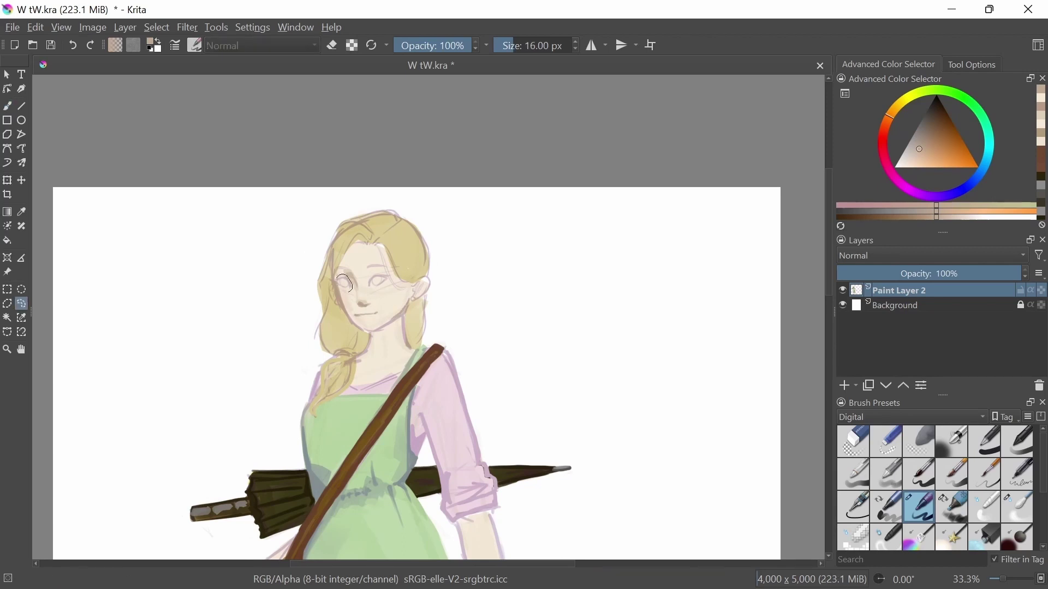
pyautogui.hotkey('ctrl', '+')
pyautogui.press('/')
# On a new layer, scribble orange swirls and a handwritten joke question beside the head.
pyautogui.hotkey('ctrl', '-')
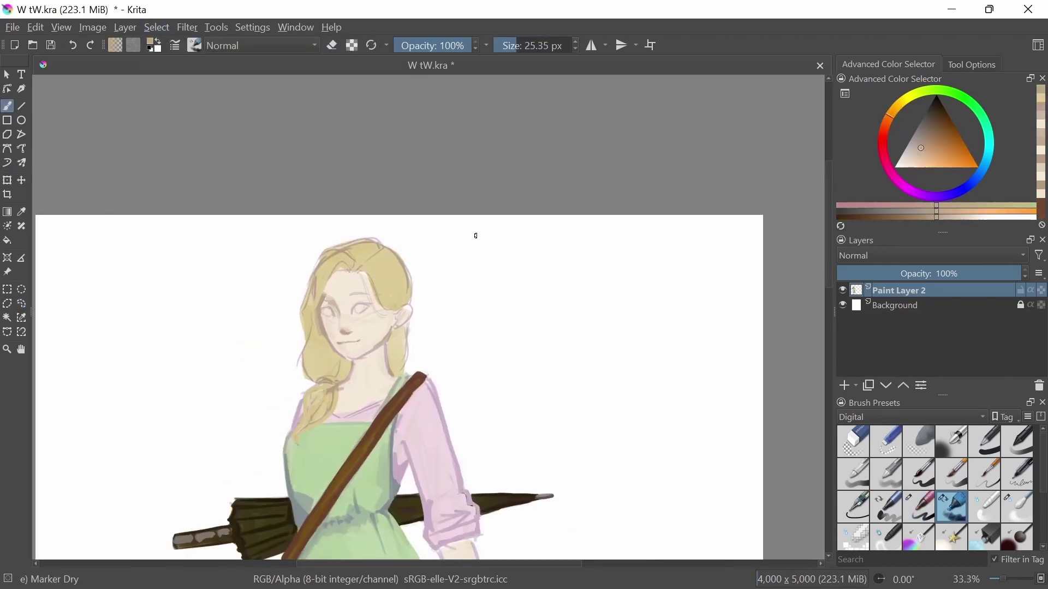
pyautogui.keyDown('ctrl'); pyautogui.click(332, 244); pyautogui.keyUp('ctrl')
pyautogui.press('/')
pyautogui.click(845, 386)
pyautogui.click(971, 162)
pyautogui.moveTo(344, 301)
pyautogui.mouseDown()
pyautogui.moveTo(363, 286)
pyautogui.moveTo(377, 335)
pyautogui.moveTo(597, 308)
pyautogui.mouseUp()
pyautogui.moveTo(443, 335)
pyautogui.mouseDown()
pyautogui.moveTo(456, 345)
pyautogui.moveTo(491, 335)
pyautogui.mouseUp()
pyautogui.moveTo(461, 278); pyautogui.dragTo(490, 344)
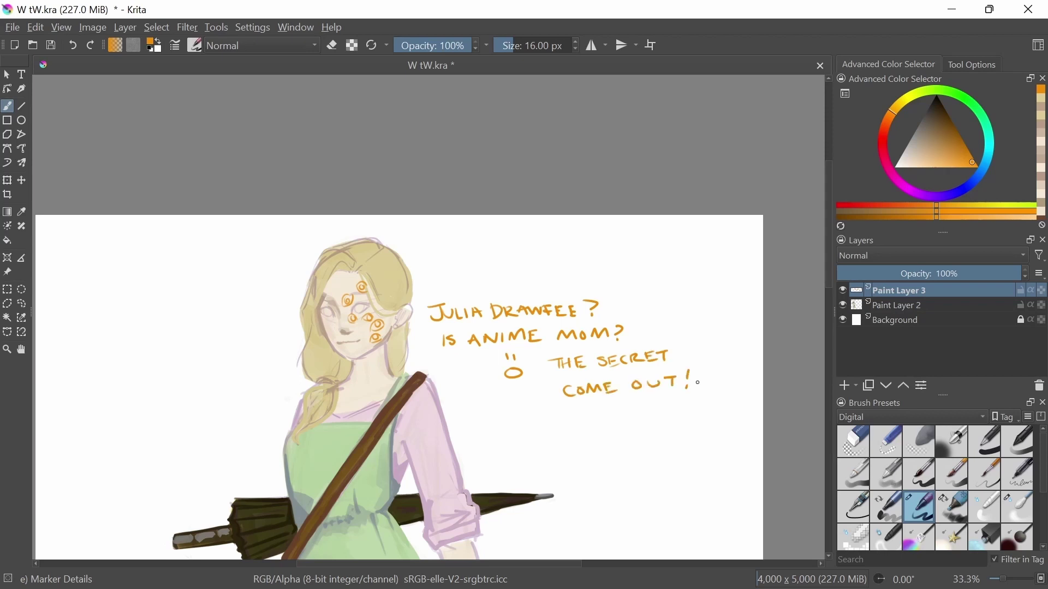
# Go back to Paint Layer 2 with a larger brush and bring the child into view.
pyautogui.press('pagedown')
pyautogui.keyDown('ctrl'); pyautogui.click(372, 499); pyautogui.keyUp('ctrl')
pyautogui.press(']')
pyautogui.moveTo(371, 499); pyautogui.dragTo(368, 455)
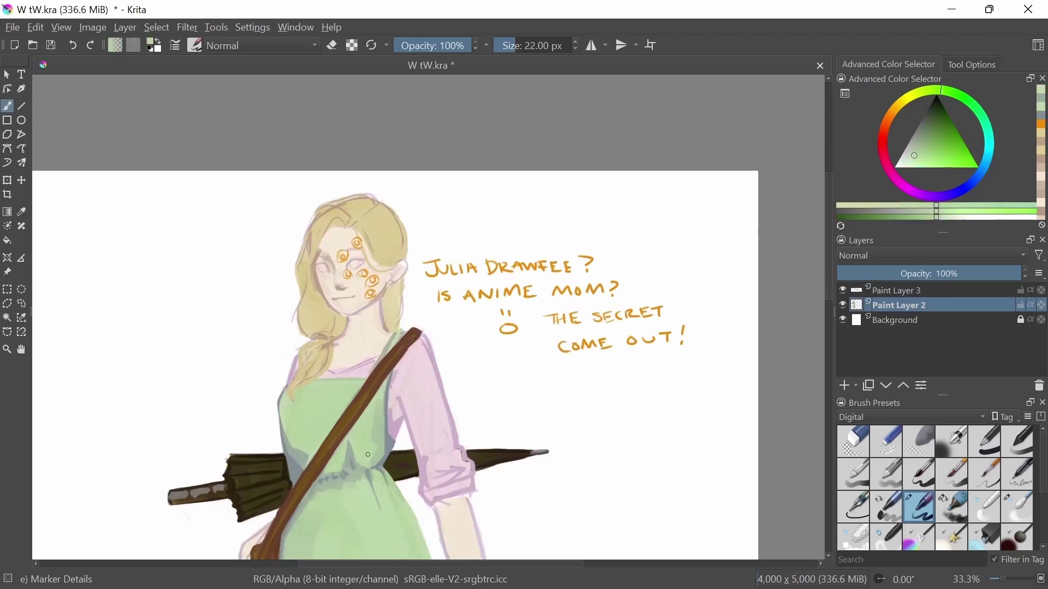
pyautogui.moveTo(320, 397); pyautogui.dragTo(325, 273)
pyautogui.scroll(-2, 350, 464)
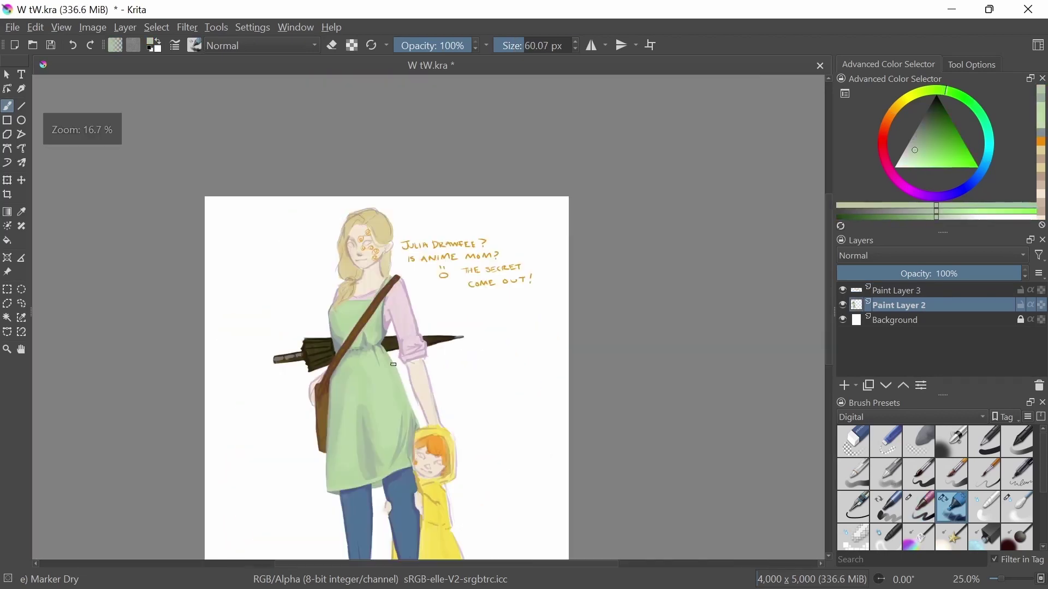
pyautogui.scroll(1, 349, 463)
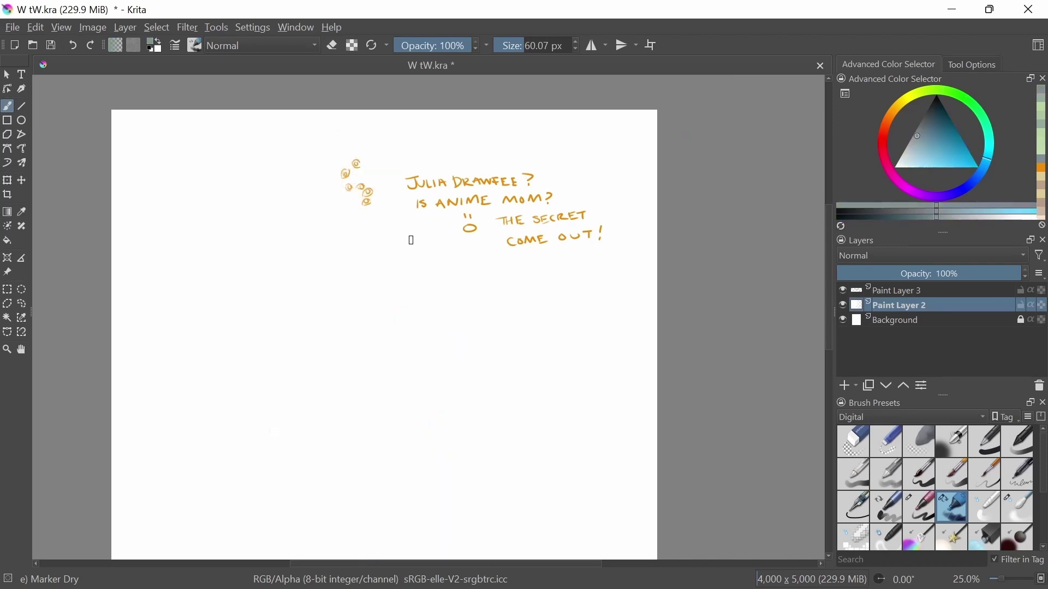
pyautogui.scroll(-1, 407, 336)
# Apply a bent colour-curves adjustment to Paint Layer 2 and delete the orange lettering layer.
pyautogui.click(188, 28)
pyautogui.moveTo(206, 82)
pyautogui.click(502, 261)
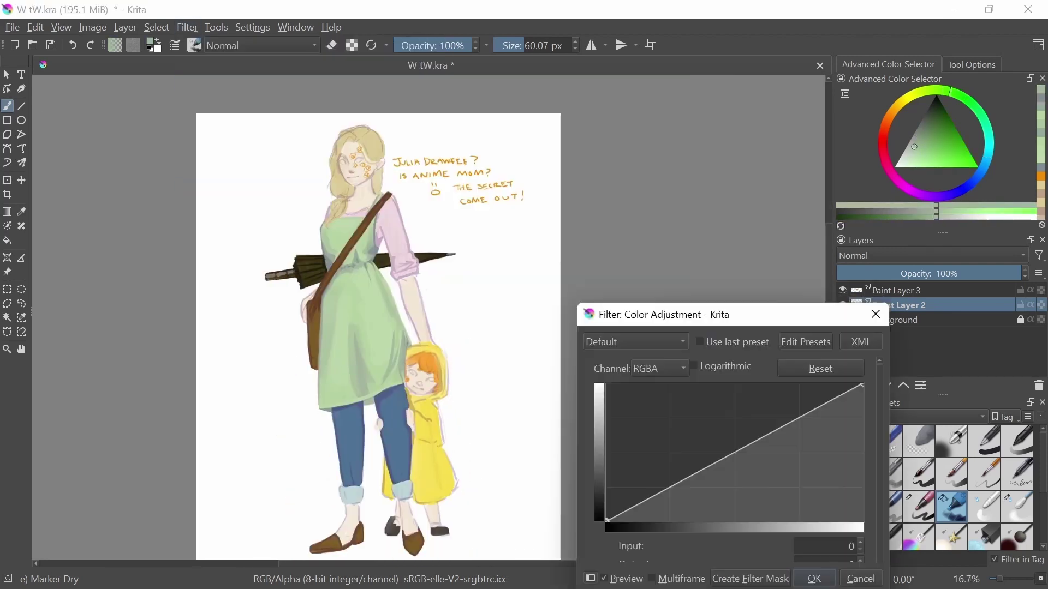
pyautogui.moveTo(701, 311); pyautogui.dragTo(701, 195)
pyautogui.moveTo(671, 395); pyautogui.dragTo(671, 358)
pyautogui.click(790, 458)
pyautogui.hotkey('shift', 'Delete')
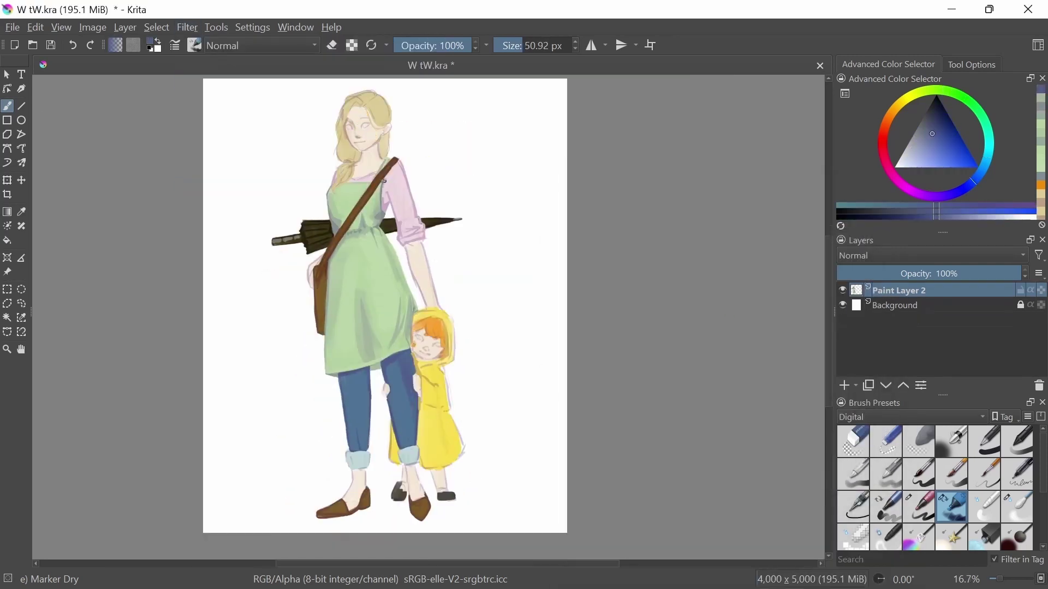
# Sample the dress's light green and cycle through the airbrush, marker and blending brushes.
pyautogui.press('/')
pyautogui.press('/')
pyautogui.scroll(-1, 377, 309)
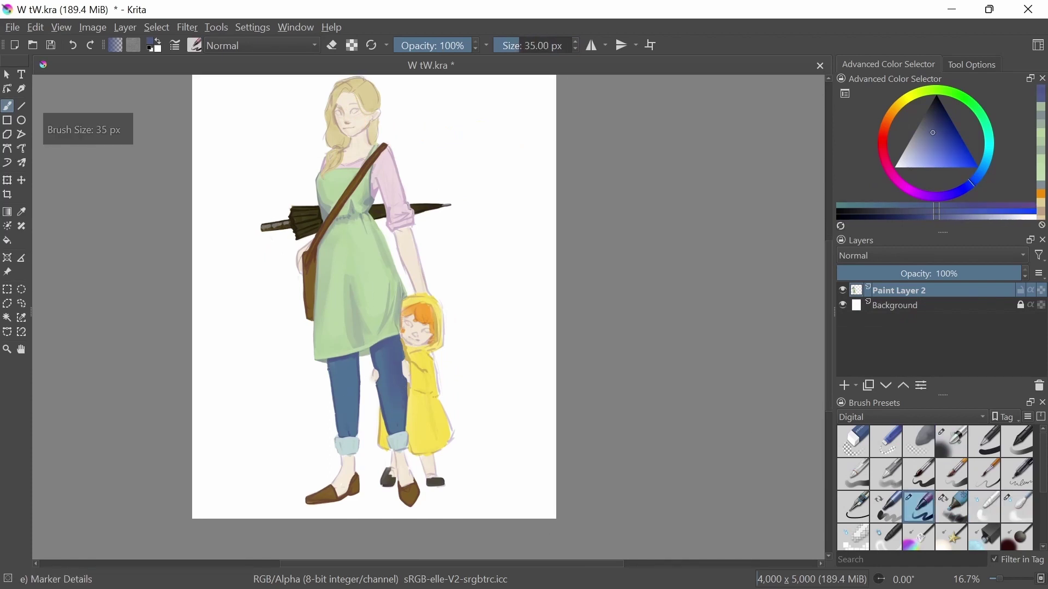
pyautogui.keyDown('ctrl'); pyautogui.click(325, 313); pyautogui.keyUp('ctrl')
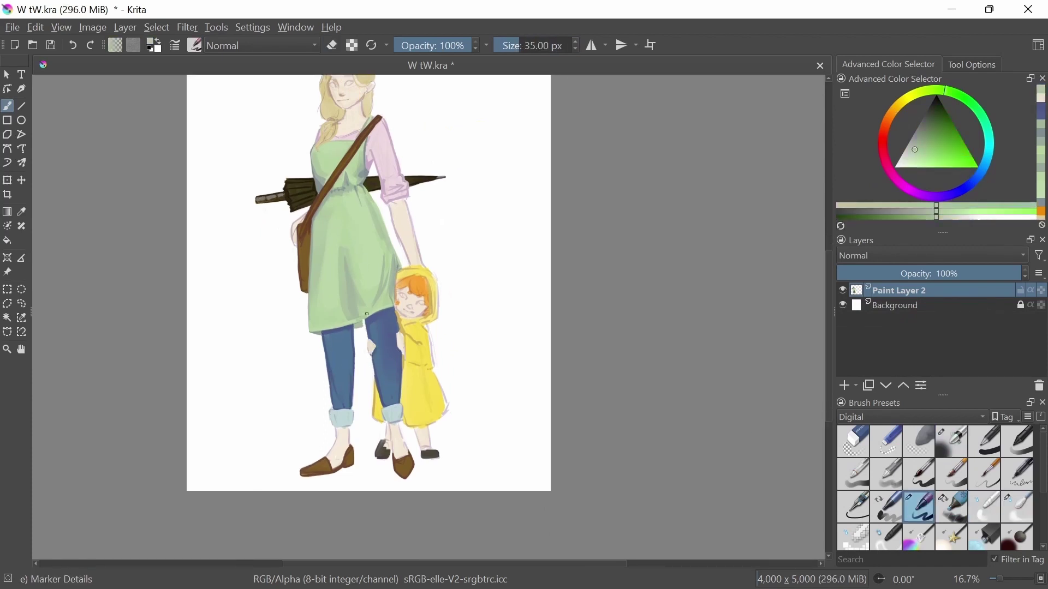
pyautogui.press('/')
pyautogui.press('/')
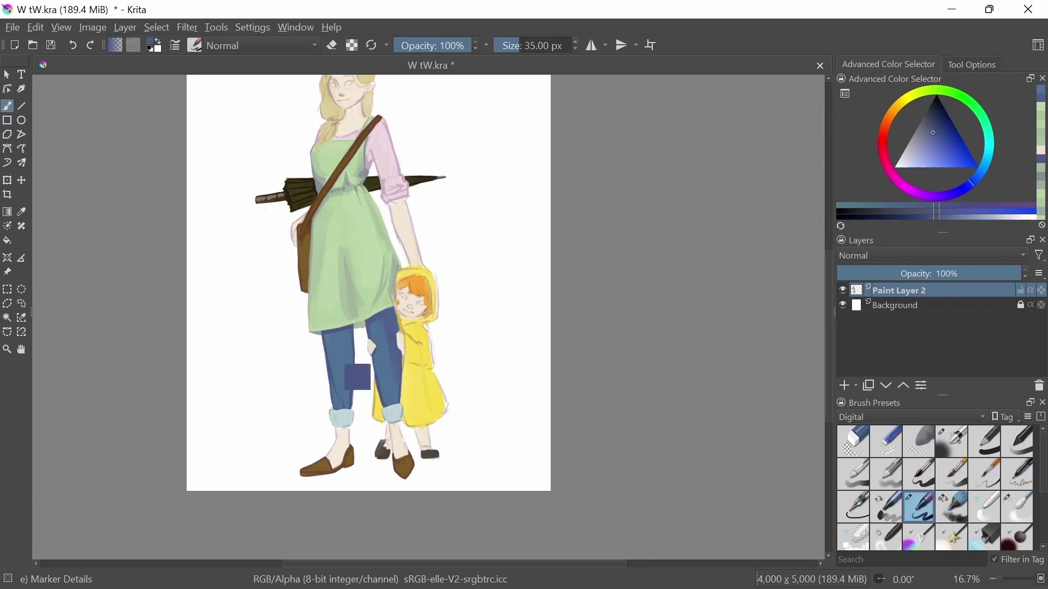
pyautogui.scroll(2, 366, 360)
pyautogui.press('/')
pyautogui.scroll(3, 360, 172)
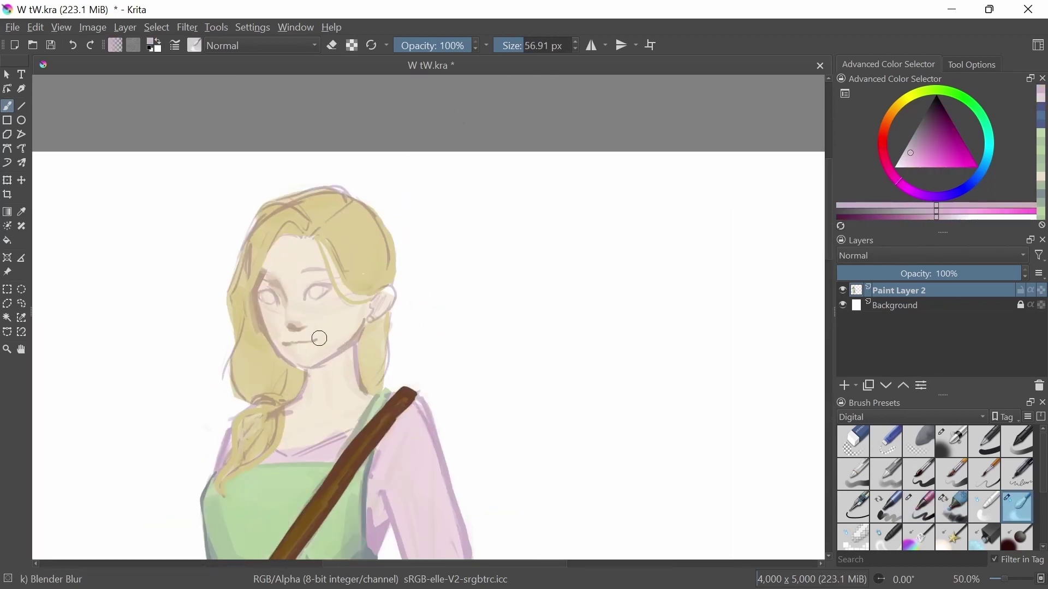
pyautogui.press('/')
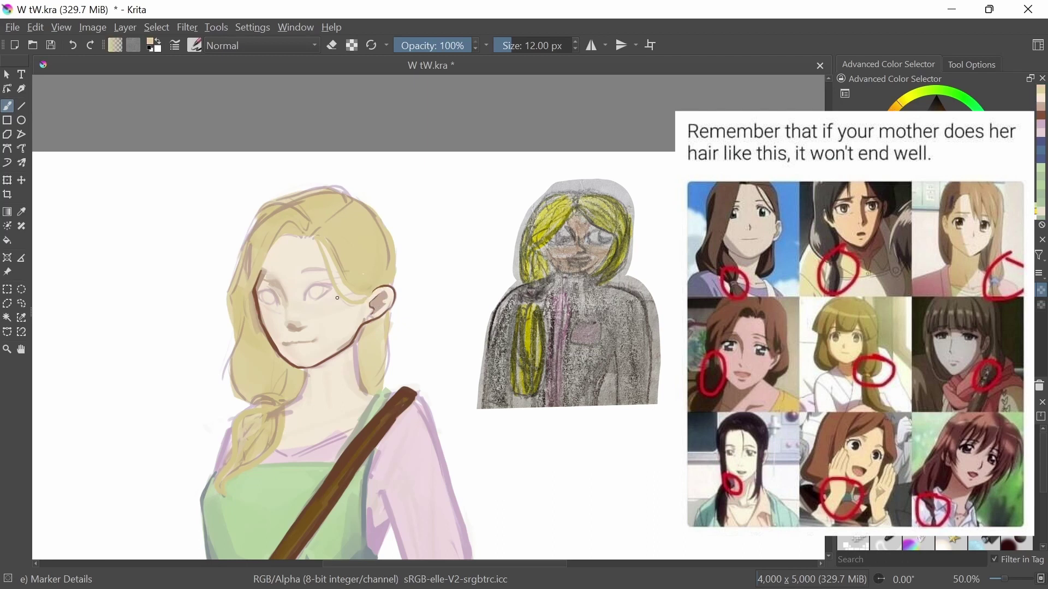
# Paint brown shading along the neck and under the jaw with the dry and detail markers.
pyautogui.press('/')
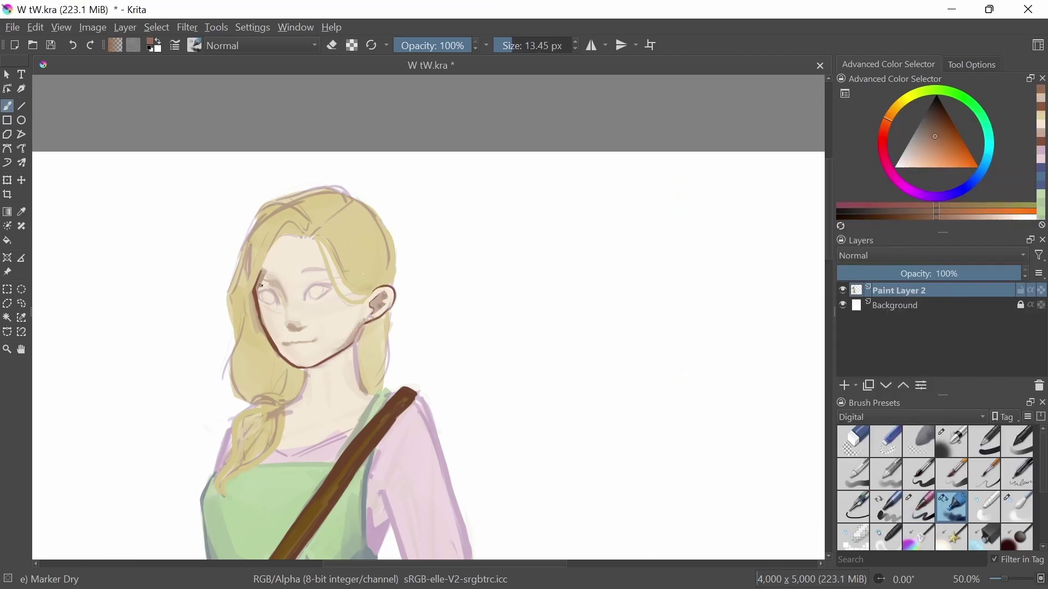
pyautogui.keyDown('ctrl'); pyautogui.click(261, 285); pyautogui.keyUp('ctrl')
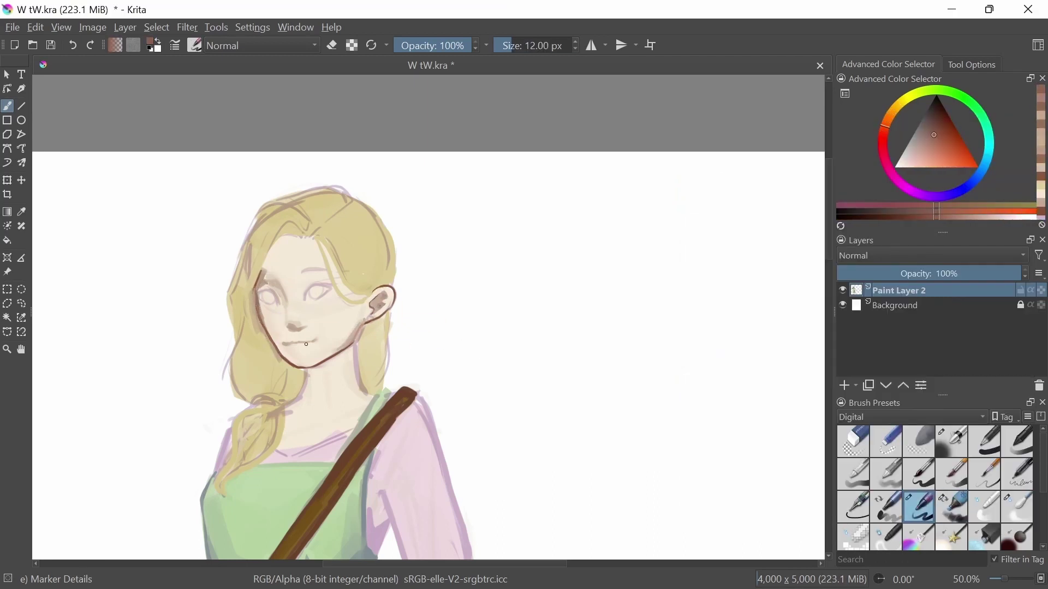
pyautogui.scroll(-3, 429, 316)
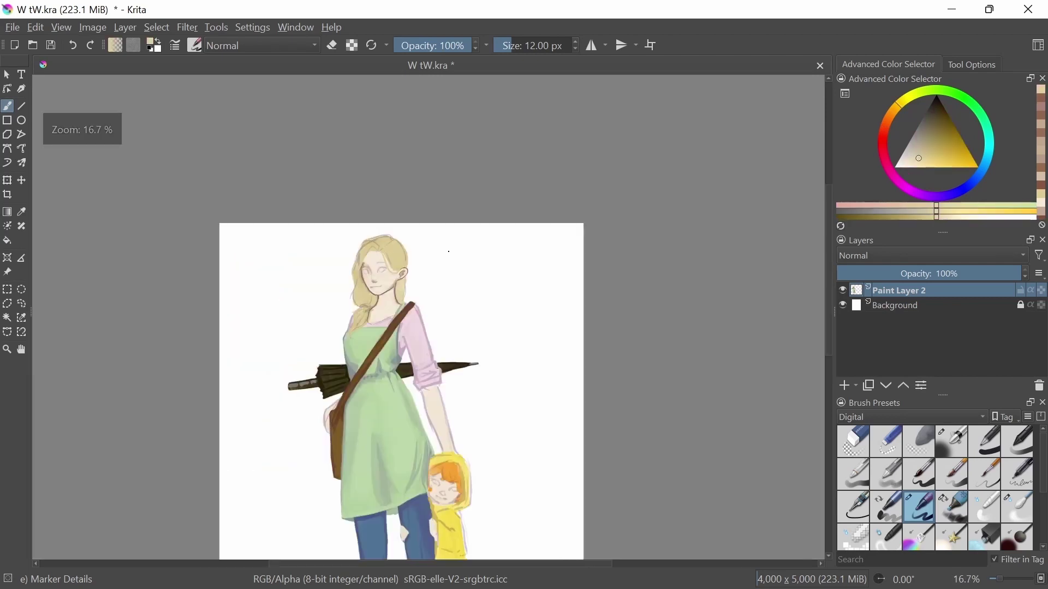
pyautogui.scroll(5, 430, 316)
pyautogui.press('/')
pyautogui.keyDown('shift'); pyautogui.moveTo(328, 382); pyautogui.dragTo(336, 385); pyautogui.keyUp('shift')
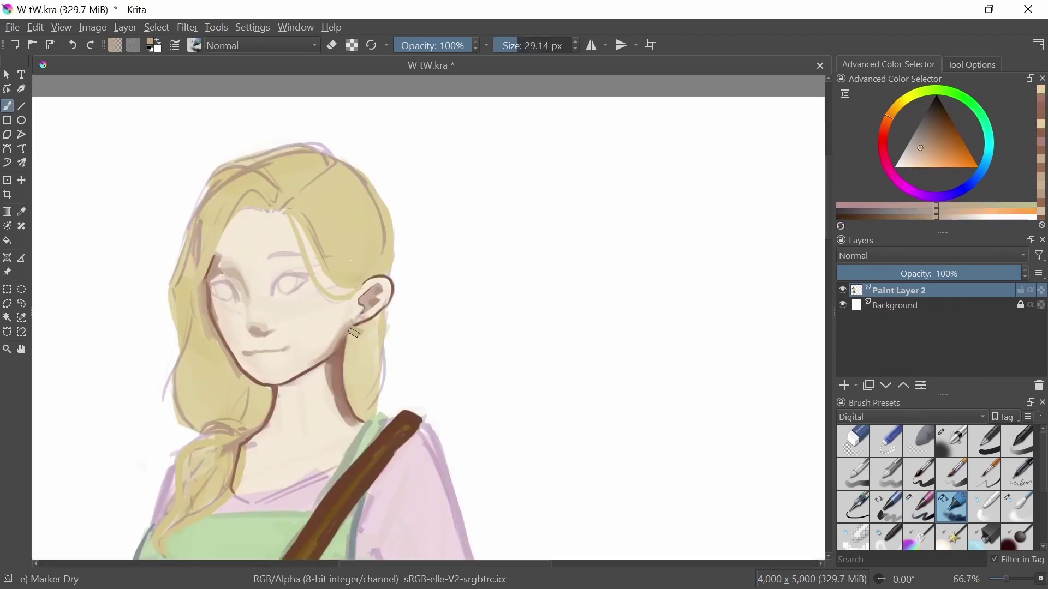
pyautogui.press('/')
pyautogui.moveTo(349, 328)
pyautogui.mouseDown()
pyautogui.moveTo(344, 410)
pyautogui.moveTo(284, 404)
pyautogui.mouseUp()
# Soften and blend the jaw and neck shading with a light skin tone.
pyautogui.press('/')
pyautogui.press('/')
pyautogui.moveTo(349, 382); pyautogui.dragTo(281, 425)
pyautogui.press('/')
pyautogui.moveTo(430, 316); pyautogui.dragTo(448, 354)
pyautogui.keyDown('ctrl'); pyautogui.click(256, 382); pyautogui.keyUp('ctrl')
pyautogui.moveTo(273, 366); pyautogui.dragTo(240, 417)
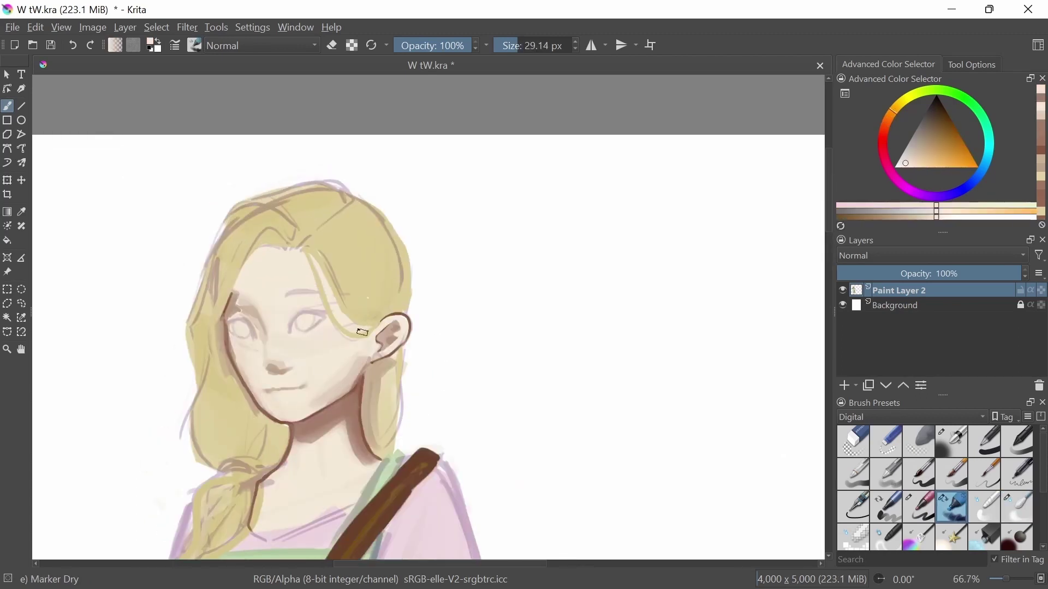
# Outline the hairline from temple to forehead and darken the face's left edge in brown.
pyautogui.press('/')
pyautogui.keyDown('ctrl'); pyautogui.click(336, 306); pyautogui.keyUp('ctrl')
pyautogui.keyDown('ctrl'); pyautogui.click(240, 292); pyautogui.keyUp('ctrl')
pyautogui.moveTo(240, 292); pyautogui.dragTo(272, 248)
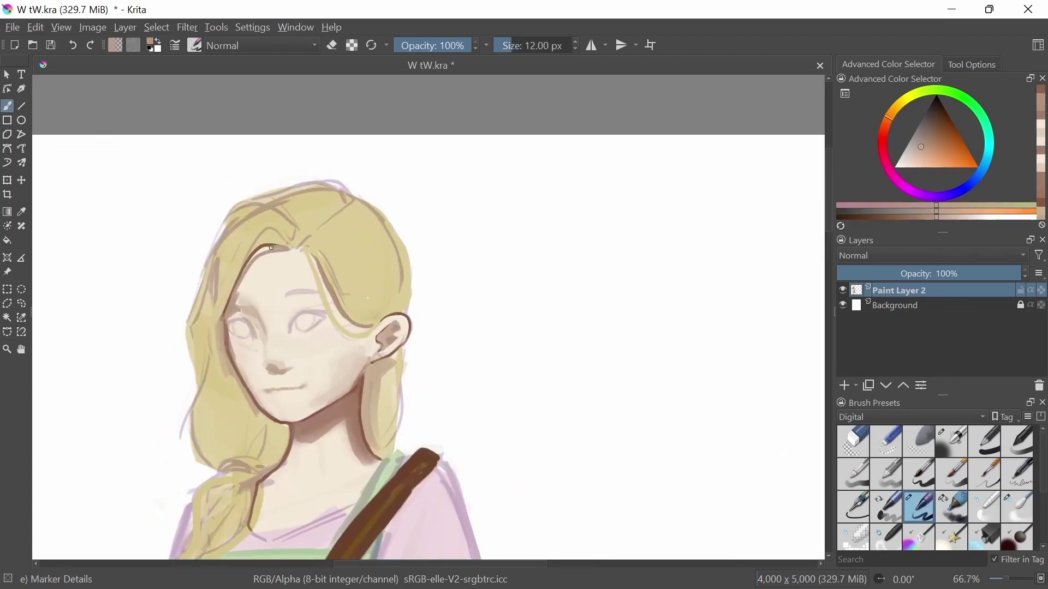
pyautogui.moveTo(243, 308); pyautogui.dragTo(224, 332)
# Add faint dark marks around the eyes and pick a pink for the cheek blush.
pyautogui.keyDown('ctrl'); pyautogui.click(257, 327); pyautogui.keyUp('ctrl')
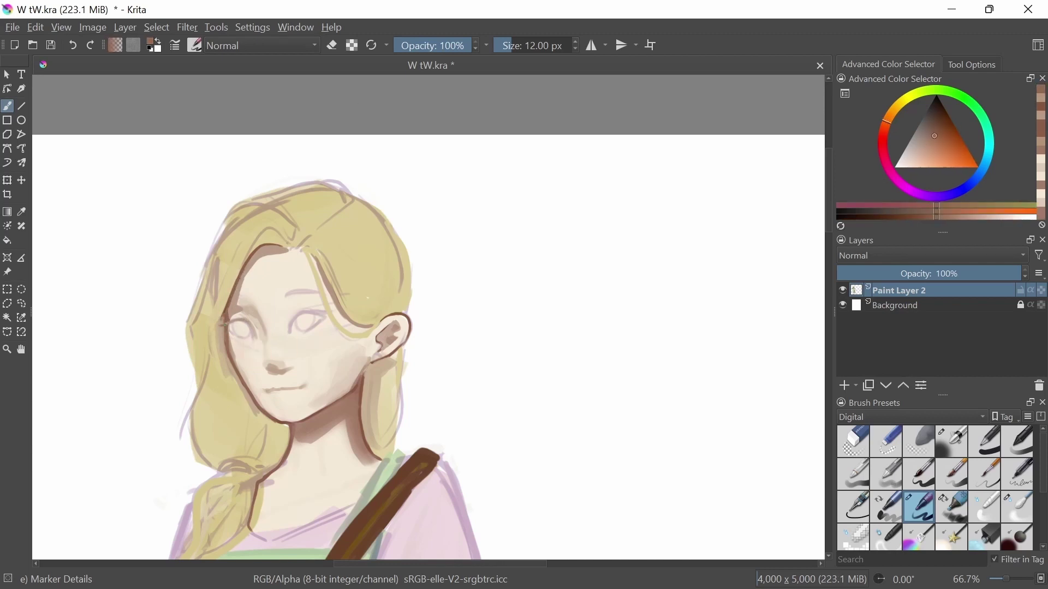
pyautogui.keyDown('ctrl'); pyautogui.click(366, 258); pyautogui.keyUp('ctrl')
pyautogui.moveTo(295, 327); pyautogui.dragTo(310, 328)
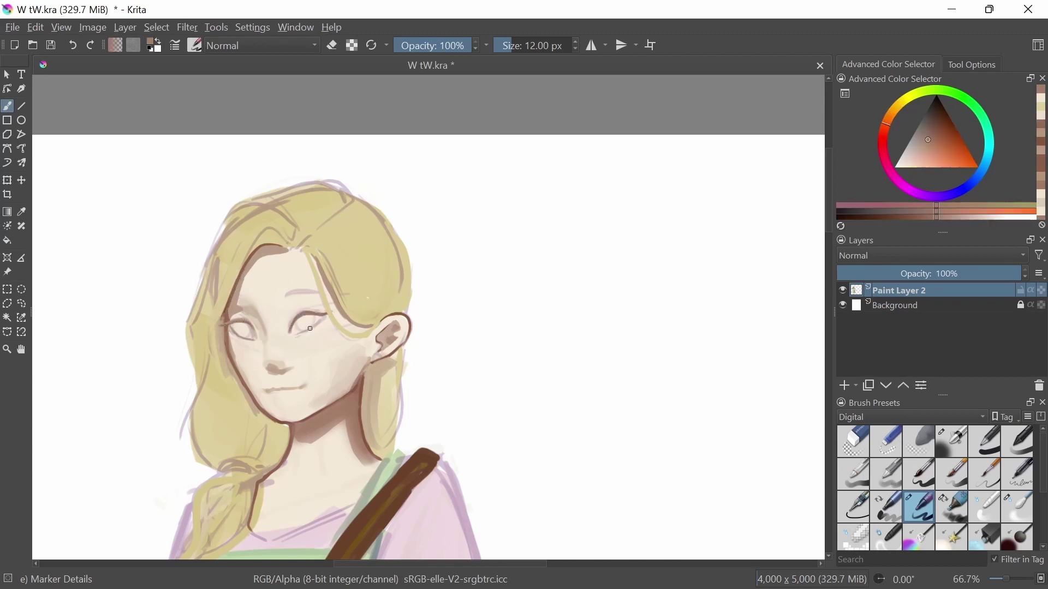
pyautogui.keyDown('ctrl'); pyautogui.click(290, 335); pyautogui.keyUp('ctrl')
pyautogui.scroll(-3, 526, 204)
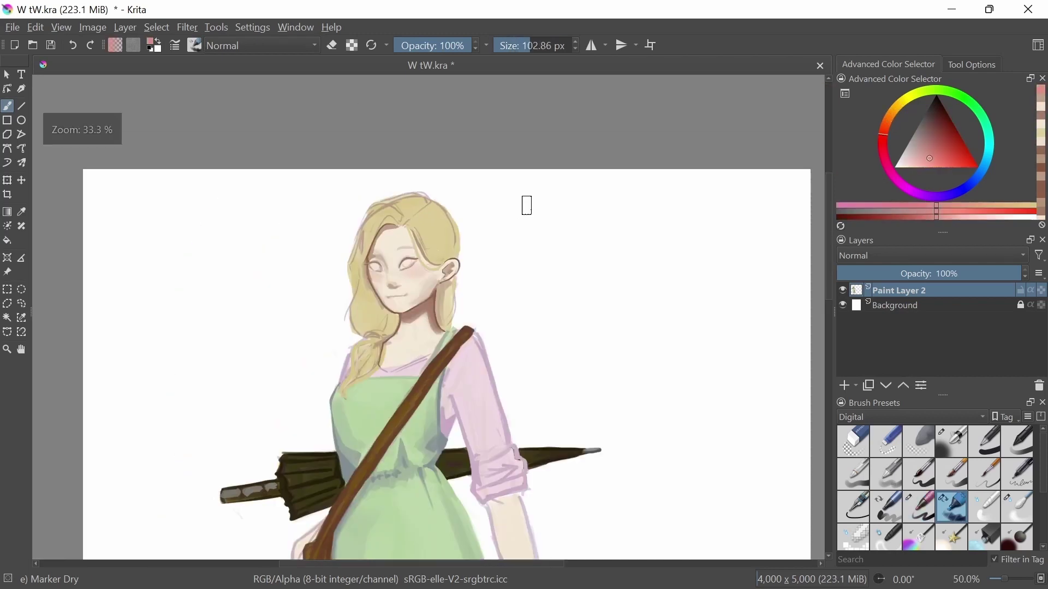
pyautogui.scroll(3, 526, 203)
pyautogui.keyDown('ctrl'); pyautogui.click(279, 365); pyautogui.keyUp('ctrl')
pyautogui.scroll(-3, 303, 341)
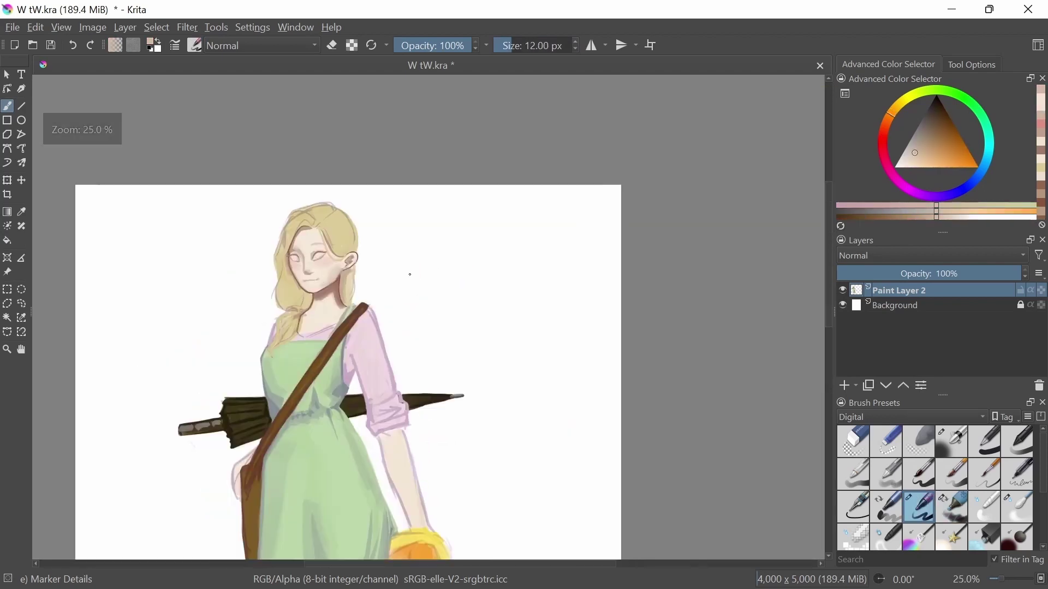
pyautogui.scroll(3, 303, 341)
# Sample darker tan, hair yellow and neck-outline tones, then save W tW.kra.
pyautogui.press('/')
pyautogui.press('/')
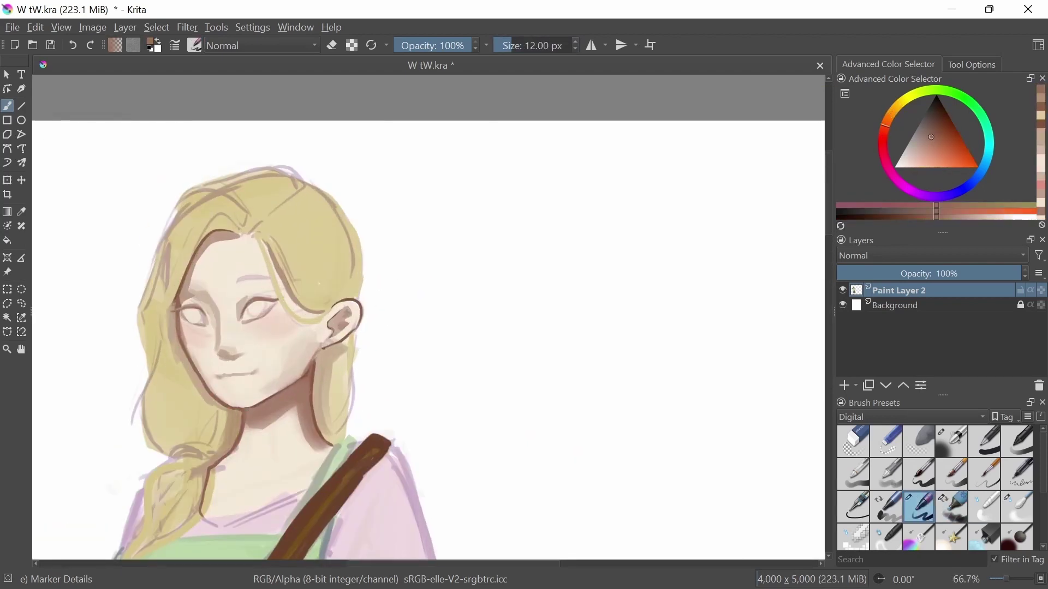
pyautogui.keyDown('ctrl'); pyautogui.click(319, 283); pyautogui.keyUp('ctrl')
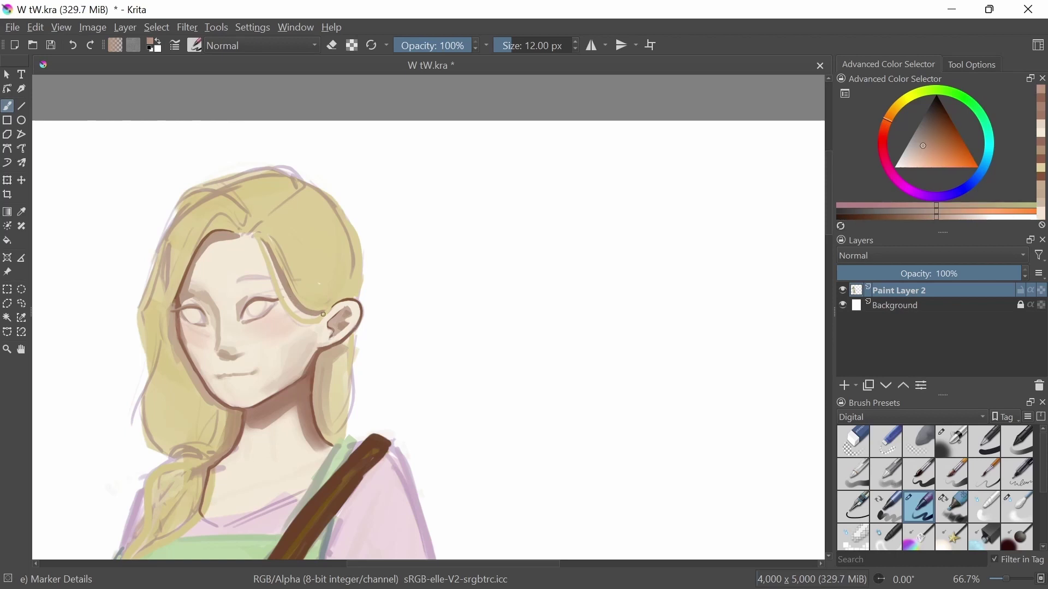
pyautogui.keyDown('ctrl'); pyautogui.click(342, 211); pyautogui.keyUp('ctrl')
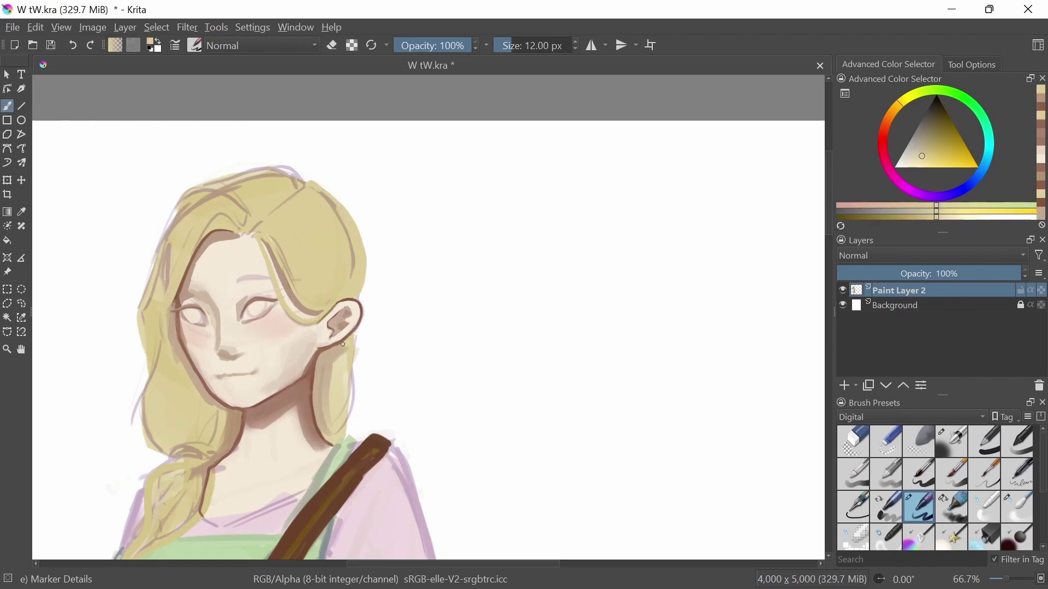
pyautogui.keyDown('ctrl'); pyautogui.click(325, 438); pyautogui.keyUp('ctrl')
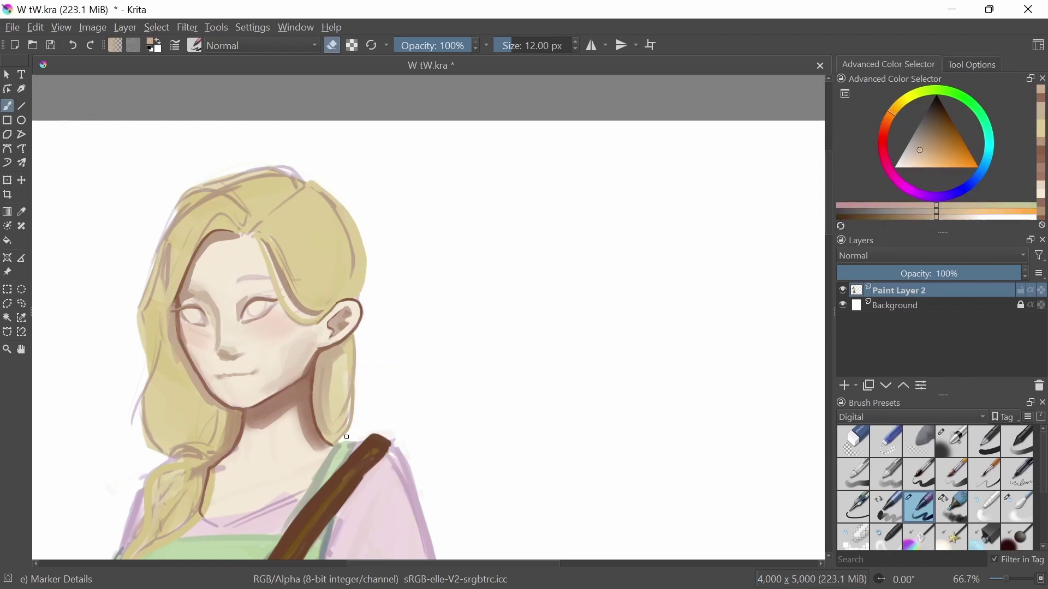
pyautogui.moveTo(378, 433); pyautogui.dragTo(419, 397)
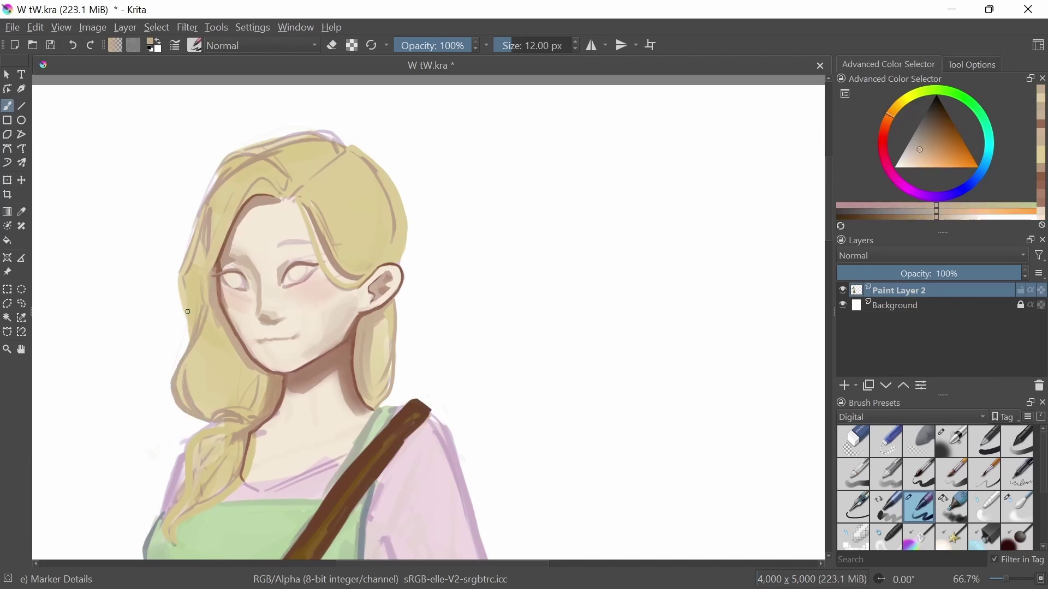
pyautogui.hotkey('ctrl', 's')
# Sample the hair yellow and a muted pink, save again, and raise the face in view.
pyautogui.scroll(-2, 392, 354)
pyautogui.scroll(1, 391, 354)
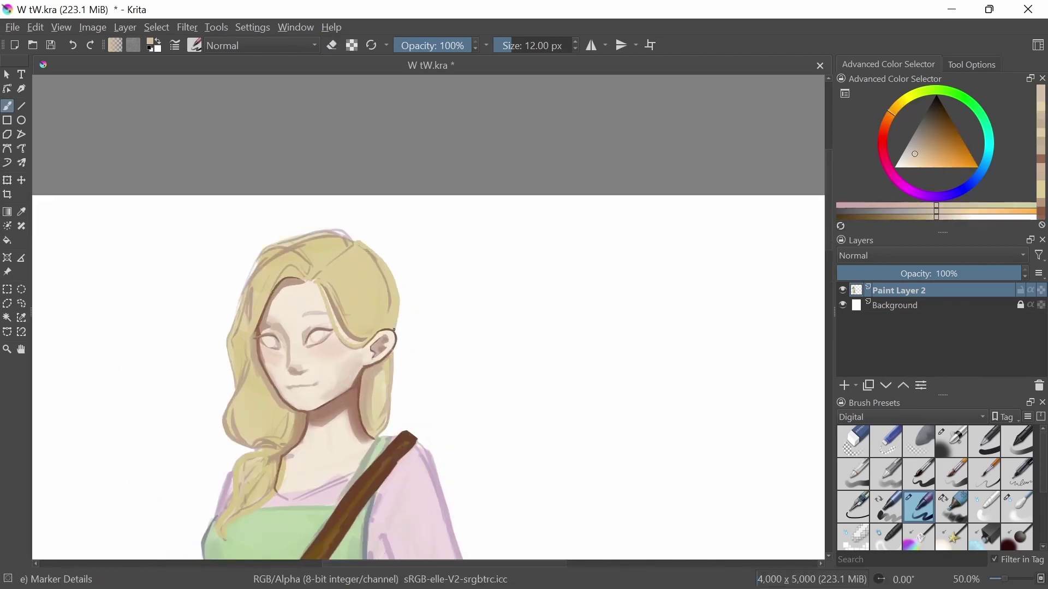
pyautogui.scroll(2, 393, 330)
pyautogui.keyDown('ctrl'); pyautogui.click(156, 531); pyautogui.keyUp('ctrl')
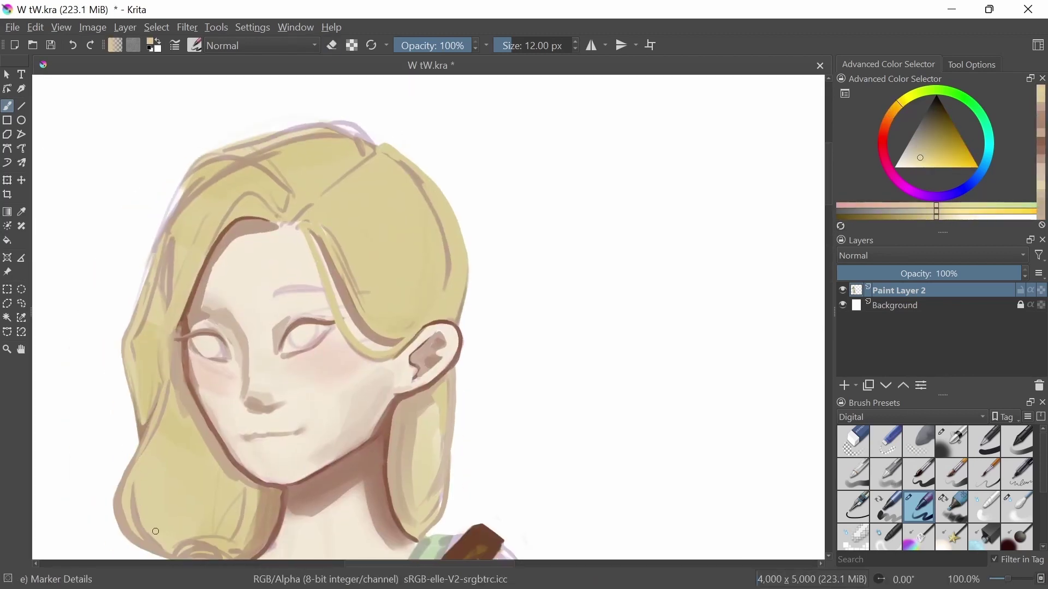
pyautogui.scroll(-3, 156, 531)
pyautogui.scroll(1, 200, 487)
pyautogui.press('/')
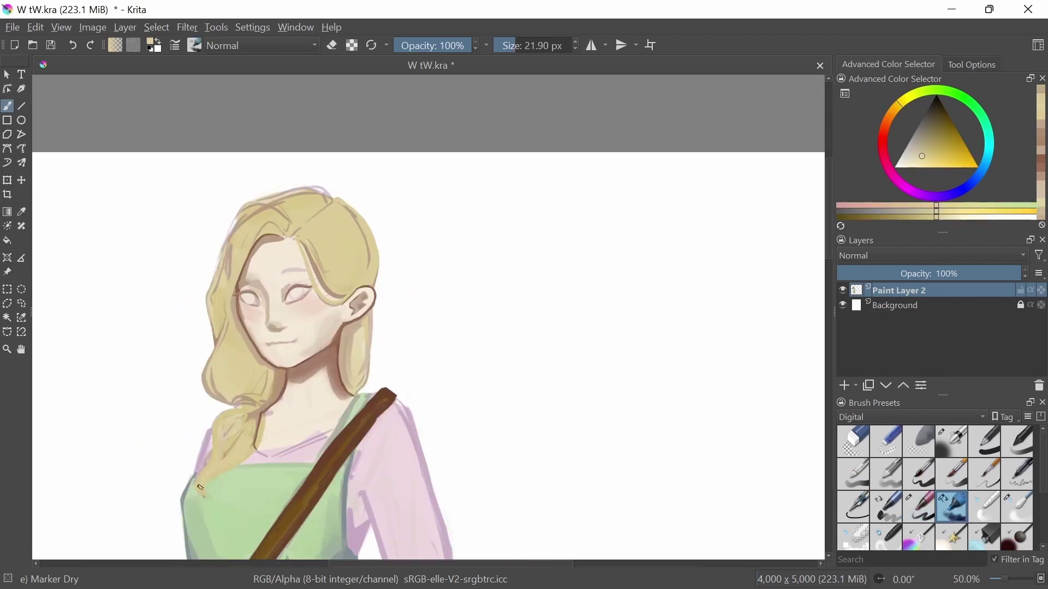
pyautogui.keyDown('ctrl'); pyautogui.click(201, 488); pyautogui.keyUp('ctrl')
pyautogui.hotkey('ctrl', 's')
pyautogui.scroll(-2, 200, 487)
pyautogui.scroll(3, 327, 298)
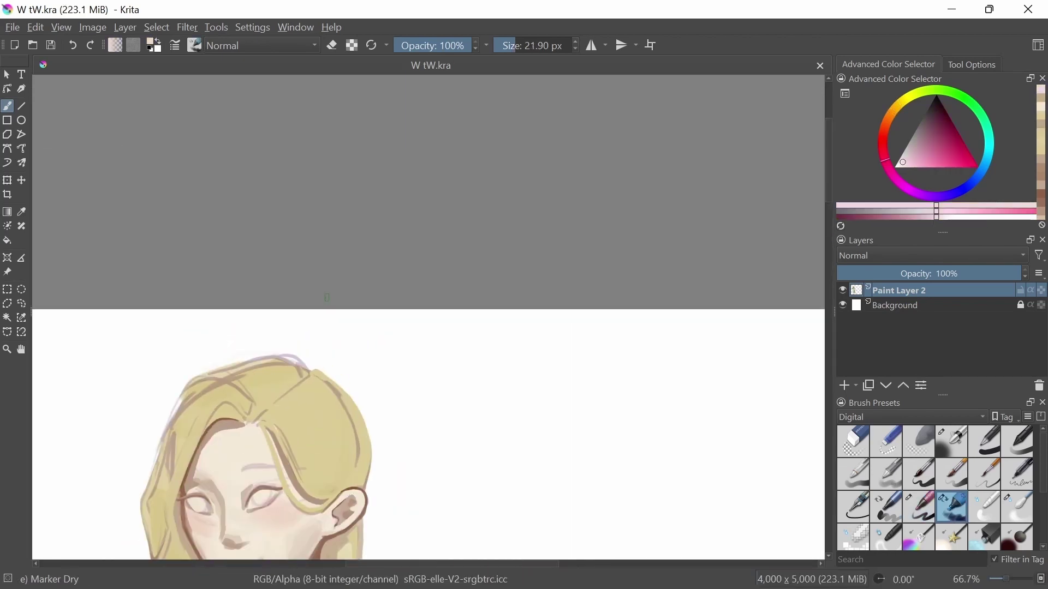
pyautogui.moveTo(349, 445); pyautogui.dragTo(338, 372)
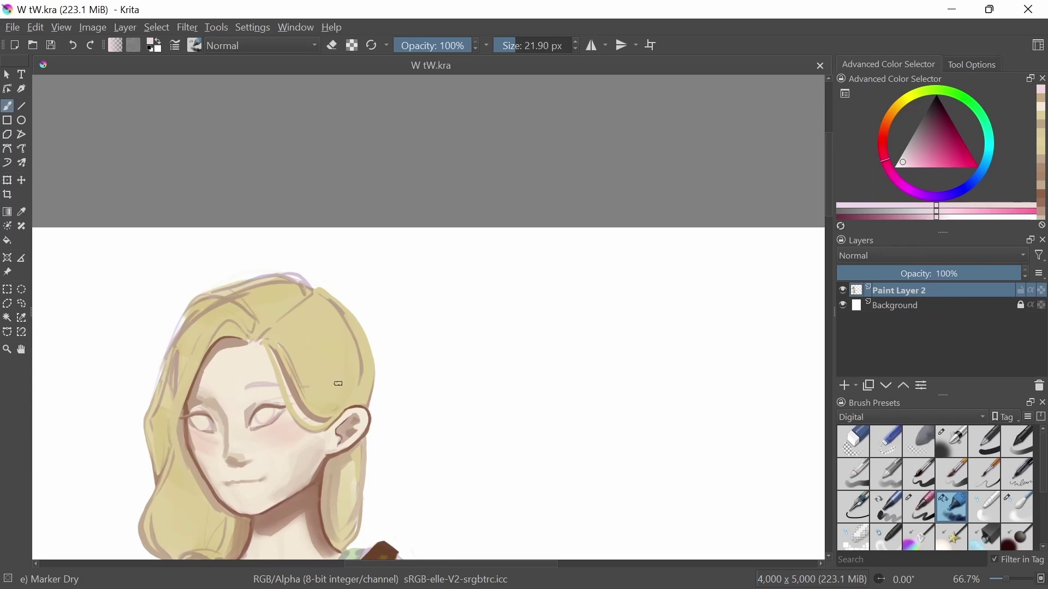
# Pick up brown line and skin tones from the face, alternating detail and dry marker brushes.
pyautogui.press('/')
pyautogui.scroll(2, 174, 412)
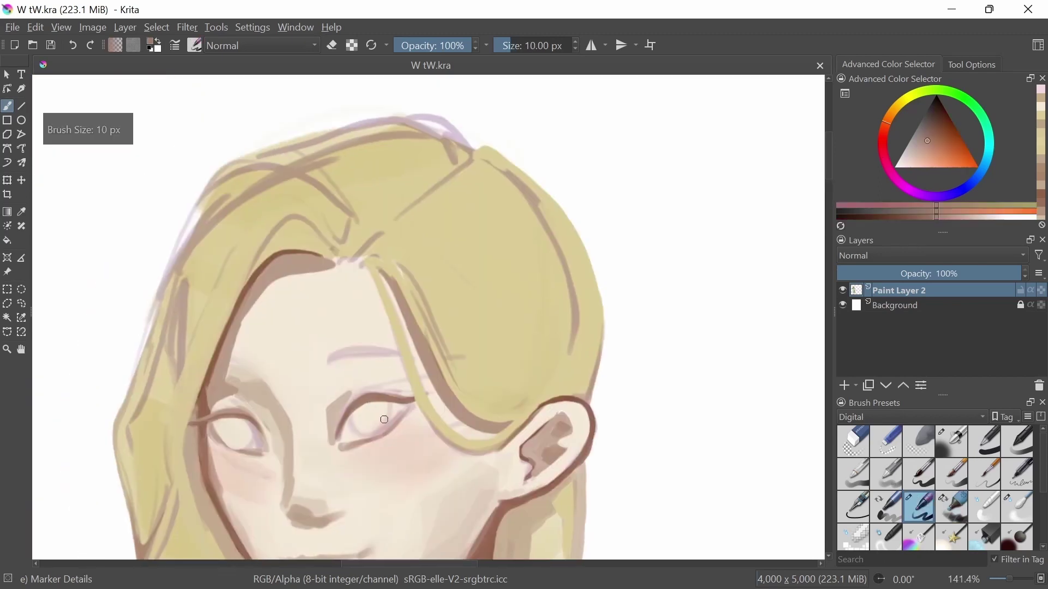
pyautogui.keyDown('ctrl'); pyautogui.click(388, 429); pyautogui.keyUp('ctrl')
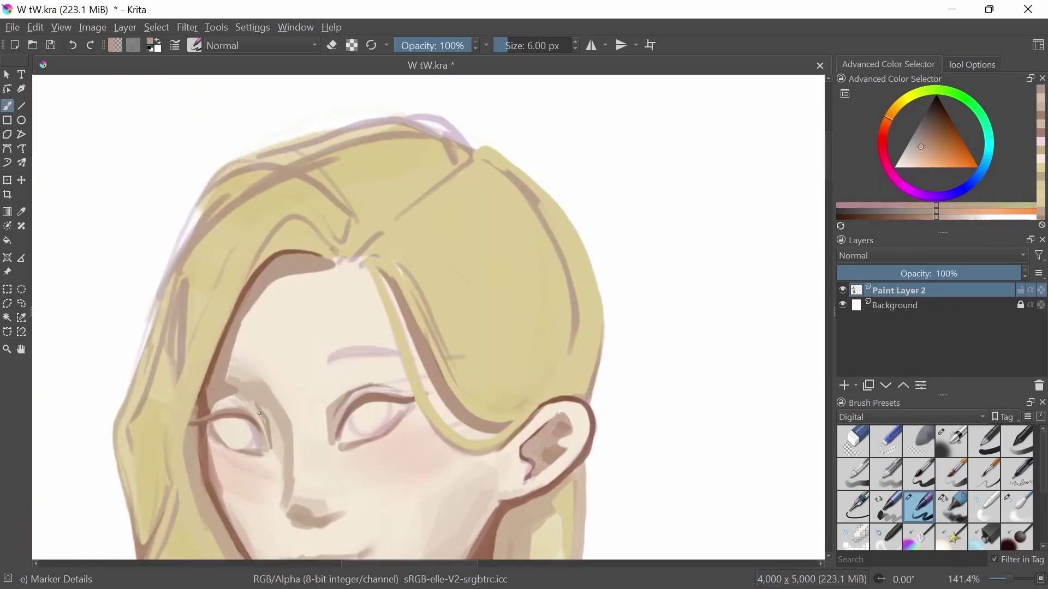
pyautogui.keyDown('ctrl'); pyautogui.click(227, 397); pyautogui.keyUp('ctrl')
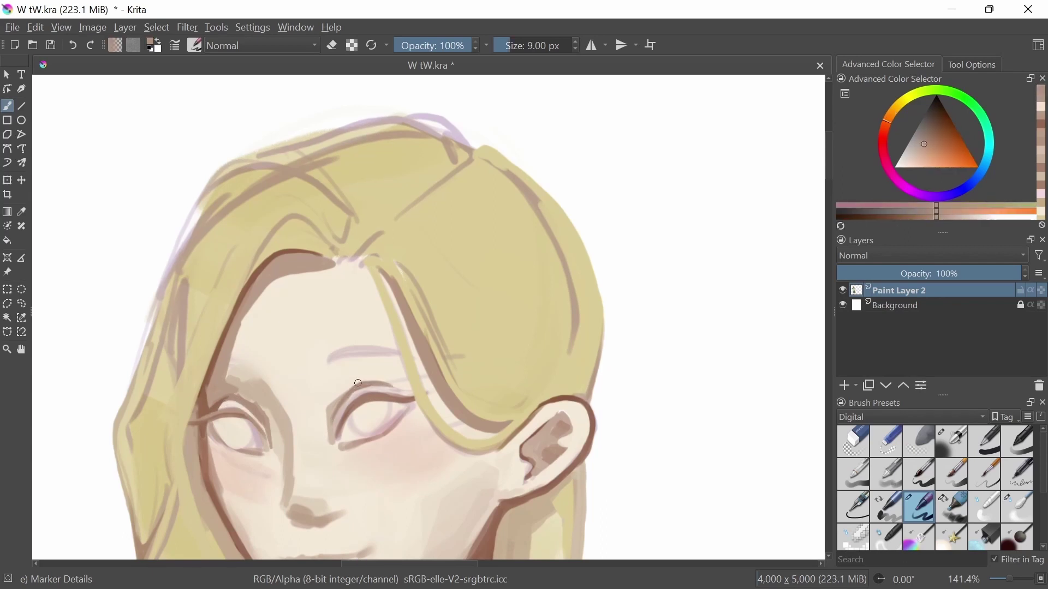
pyautogui.press('/')
pyautogui.scroll(-1, 324, 374)
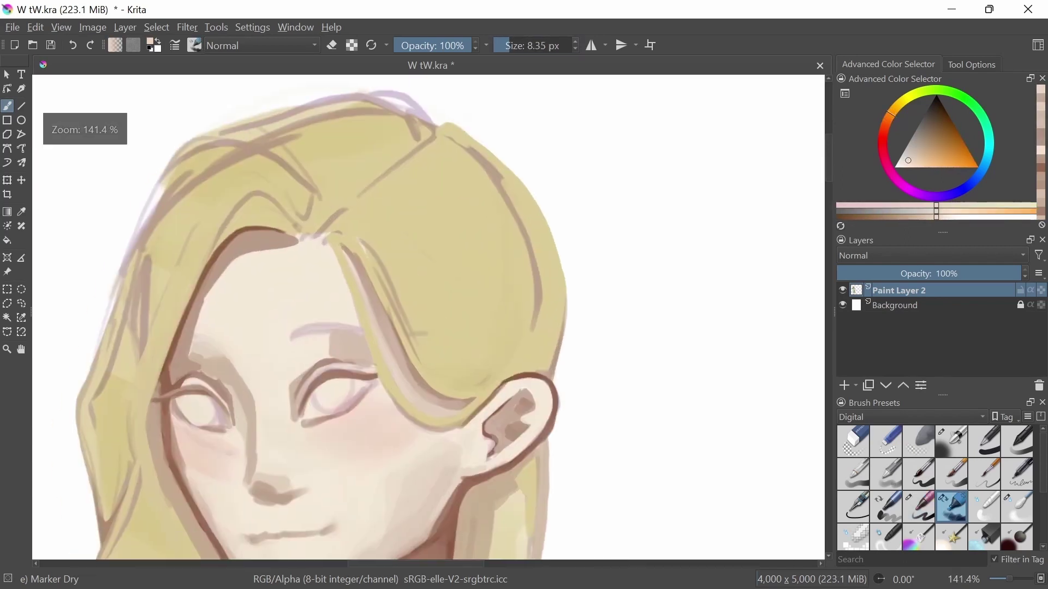
pyautogui.scroll(1, 324, 375)
pyautogui.keyDown('ctrl'); pyautogui.click(324, 375); pyautogui.keyUp('ctrl')
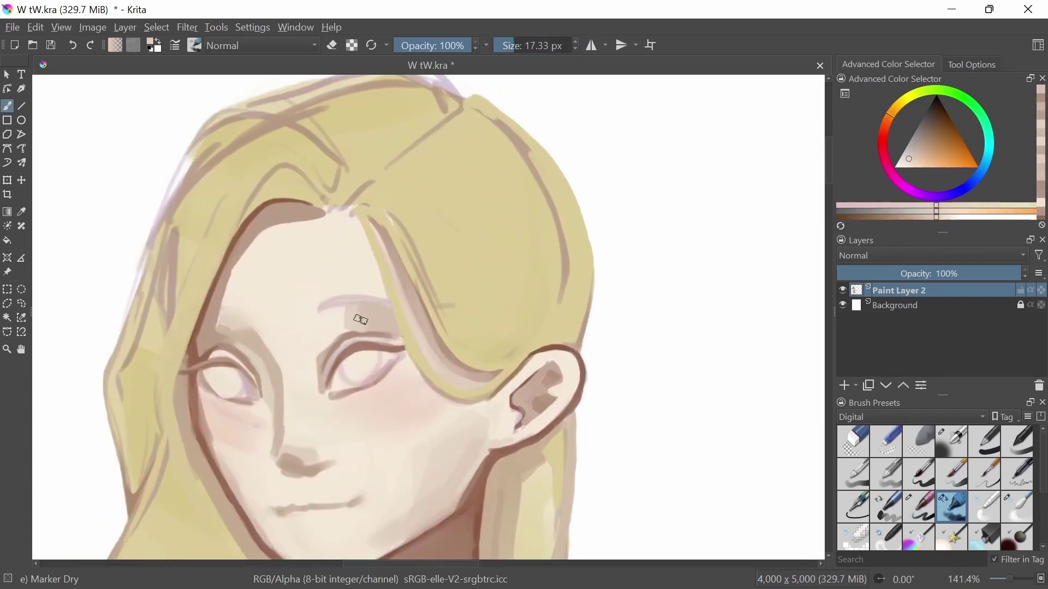
pyautogui.press('[')
pyautogui.scroll(-2, 360, 321)
pyautogui.scroll(2, 360, 320)
pyautogui.keyDown('ctrl'); pyautogui.click(253, 391); pyautogui.keyUp('ctrl')
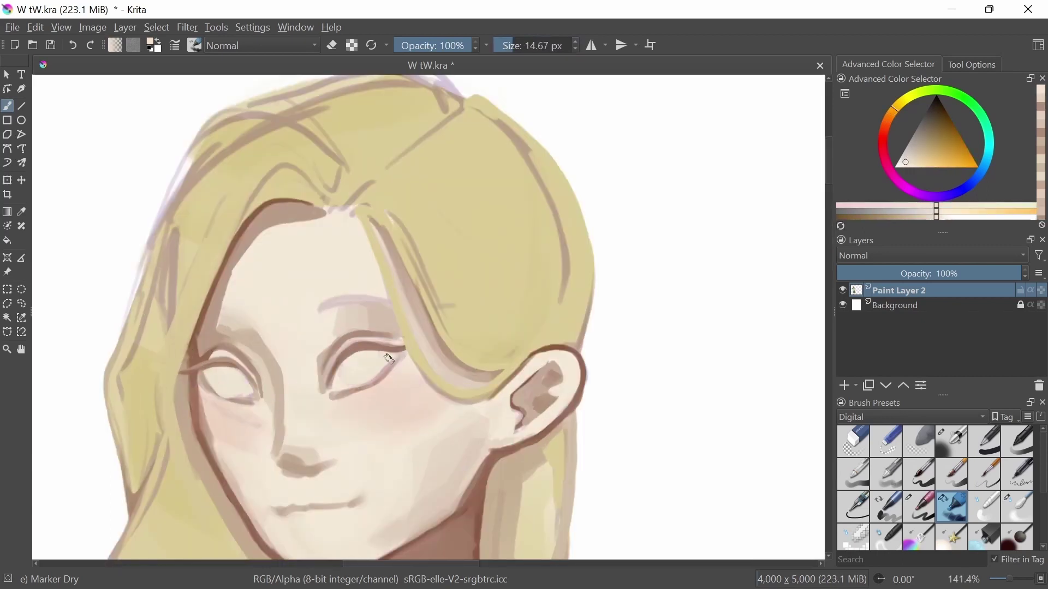
# Line the right eye's inner corner in light pink with a smaller detail brush.
pyautogui.press('/')
pyautogui.keyDown('ctrl'); pyautogui.click(241, 369); pyautogui.keyUp('ctrl')
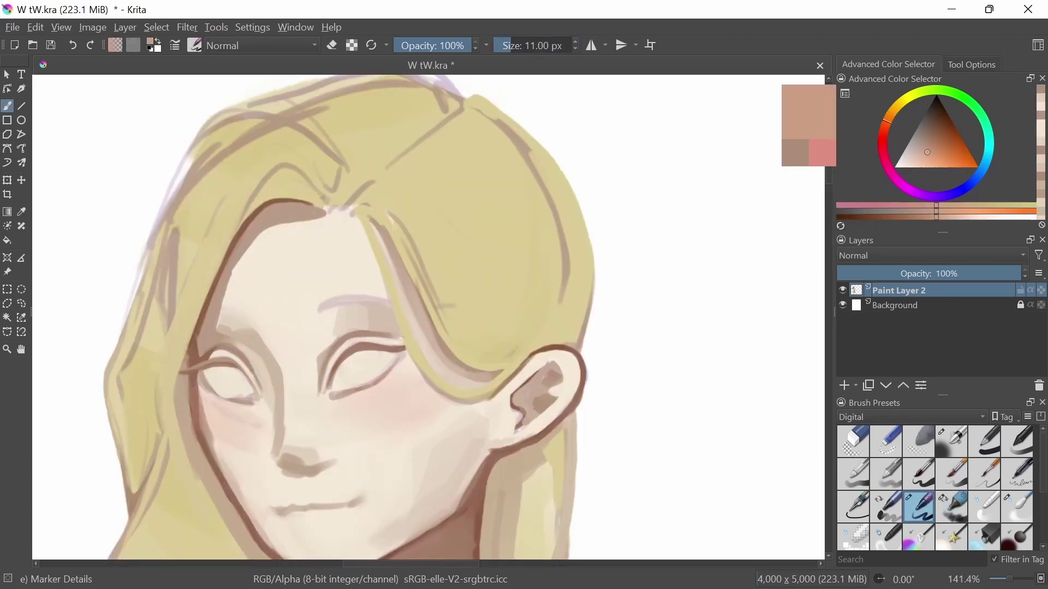
pyautogui.keyDown('ctrl'); pyautogui.click(277, 396); pyautogui.keyUp('ctrl')
pyautogui.press('[')
pyautogui.press('[')
pyautogui.press('[')
pyautogui.moveTo(333, 385); pyautogui.dragTo(329, 395)
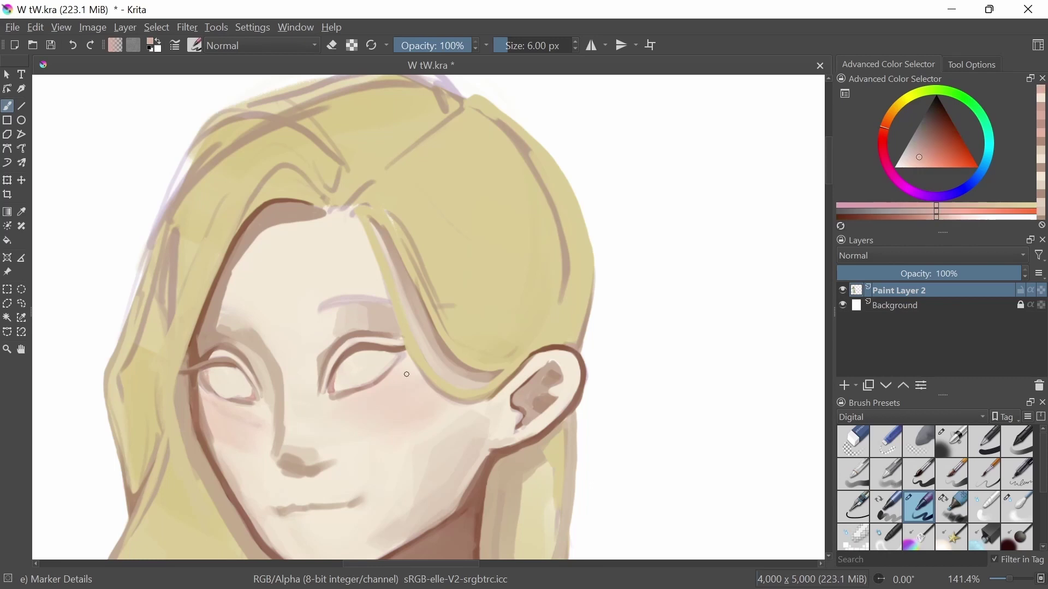
# Sample lighter orange-tan skin tones with a slightly smaller dry marker.
pyautogui.keyDown('ctrl'); pyautogui.click(198, 378); pyautogui.keyUp('ctrl')
pyautogui.press('/')
pyautogui.keyDown('ctrl'); pyautogui.click(274, 394); pyautogui.keyUp('ctrl')
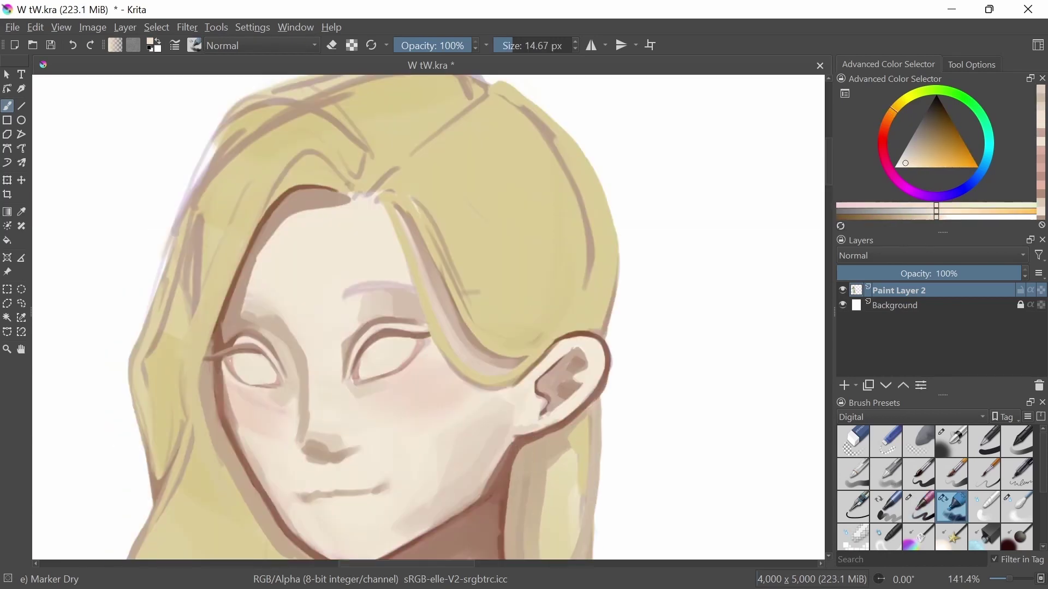
pyautogui.press('[')
pyautogui.keyDown('ctrl'); pyautogui.click(398, 342); pyautogui.keyUp('ctrl')
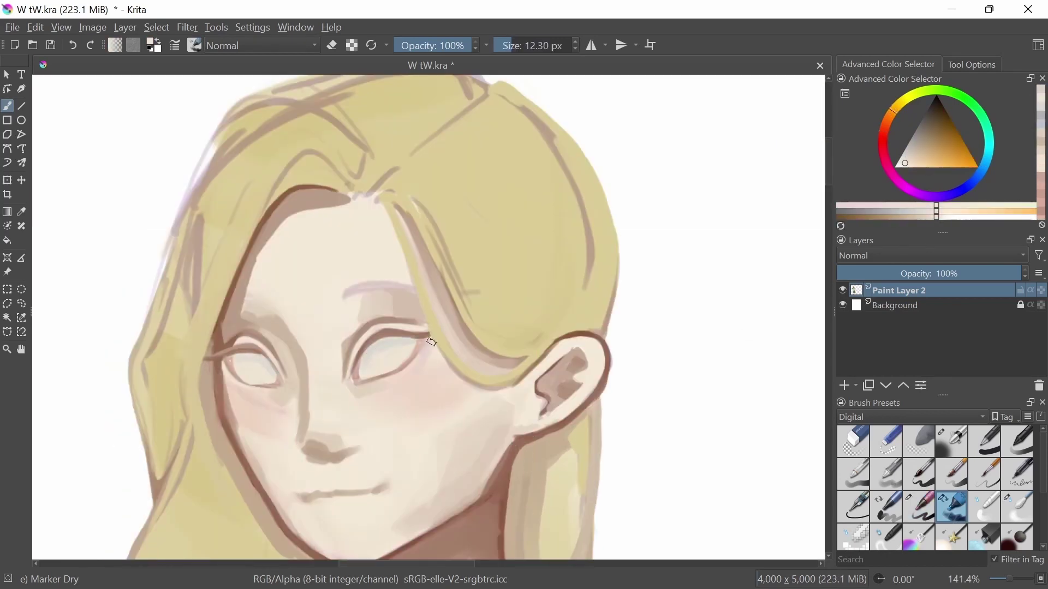
# Darken the right eye's upper eyelid line in dark brown.
pyautogui.press('/')
pyautogui.keyDown('ctrl'); pyautogui.click(218, 446); pyautogui.keyUp('ctrl')
pyautogui.scroll(-3, 260, 397)
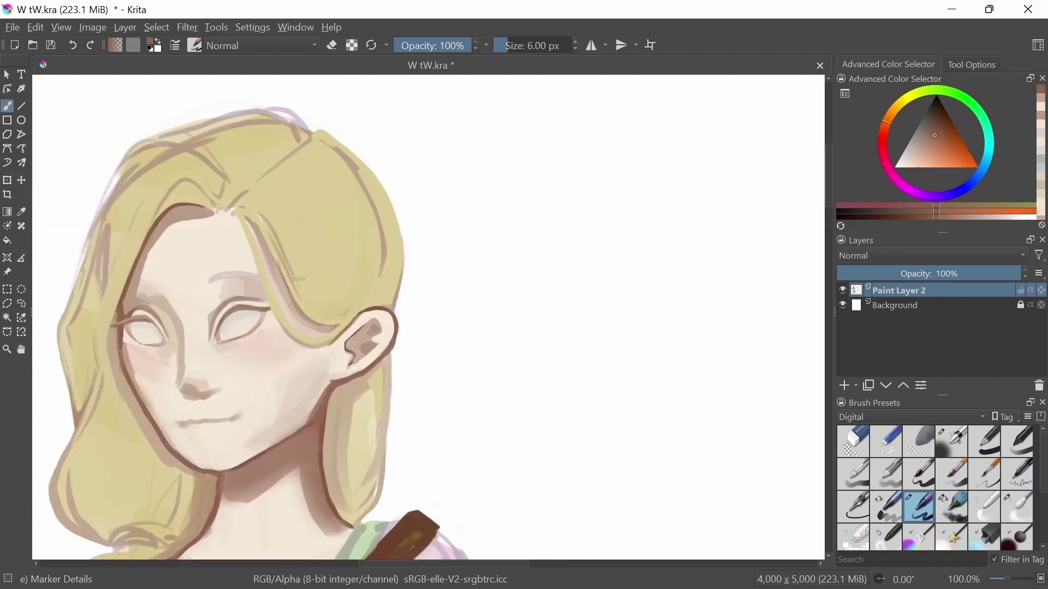
pyautogui.scroll(5, 382, 320)
pyautogui.keyDown('ctrl'); pyautogui.click(382, 319); pyautogui.keyUp('ctrl')
pyautogui.moveTo(358, 330); pyautogui.dragTo(406, 311)
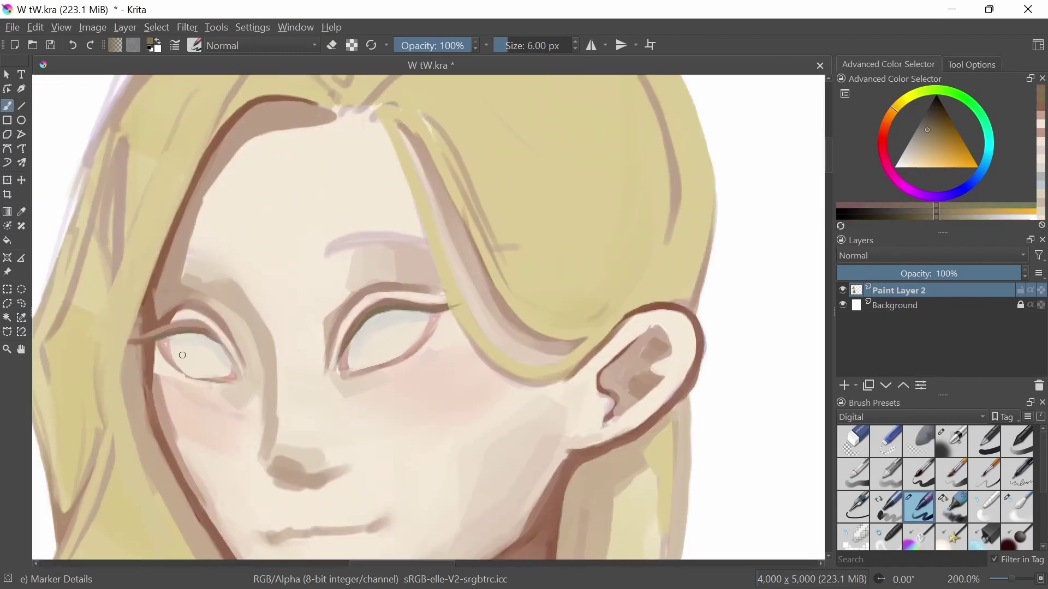
# Sample the pale bluish eye-white colour at 100% zoom with a larger brush.
pyautogui.keyDown('ctrl'); pyautogui.click(394, 317); pyautogui.keyUp('ctrl')
pyautogui.press('1')
pyautogui.press(']')
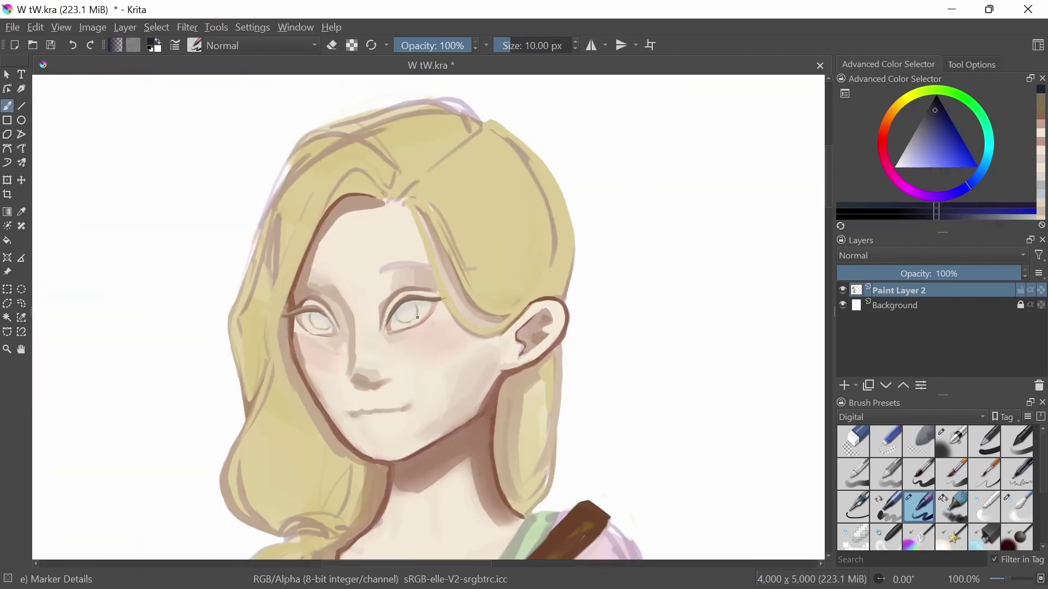
# Paint irises into both eyes and darken them toward the pupils.
pyautogui.scroll(2, 400, 337)
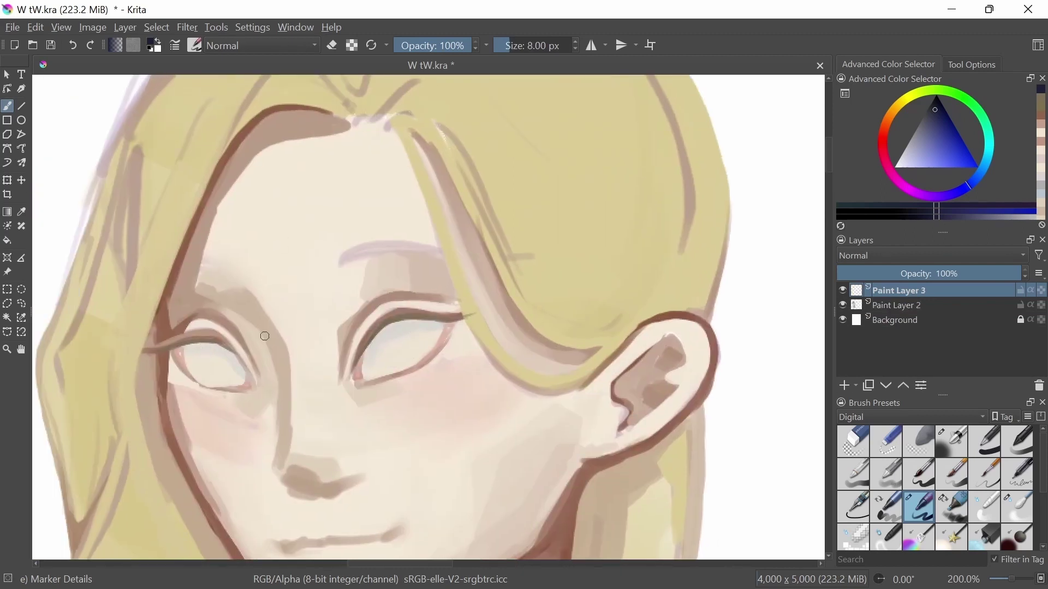
pyautogui.moveTo(240, 341)
pyautogui.mouseDown()
pyautogui.moveTo(204, 377)
pyautogui.moveTo(234, 382)
pyautogui.mouseUp()
pyautogui.moveTo(409, 327); pyautogui.dragTo(382, 363)
pyautogui.scroll(-5, 304, 290)
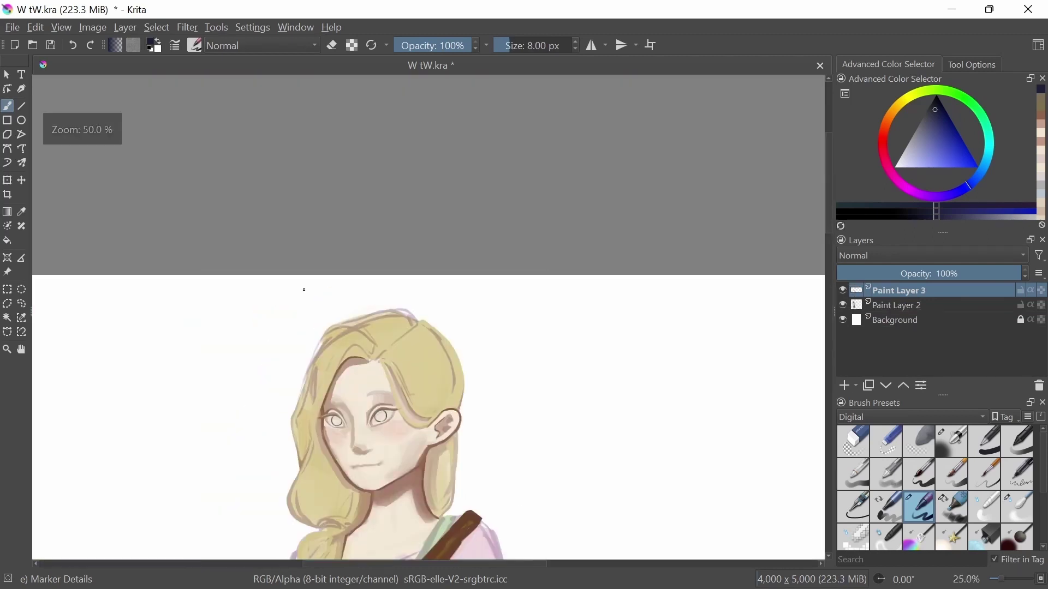
pyautogui.scroll(5, 304, 290)
pyautogui.moveTo(406, 322); pyautogui.dragTo(390, 349)
pyautogui.moveTo(229, 341); pyautogui.dragTo(215, 363)
# With a smaller detail brush, add a light highlight to the left iris.
pyautogui.press('[')
pyautogui.press('[')
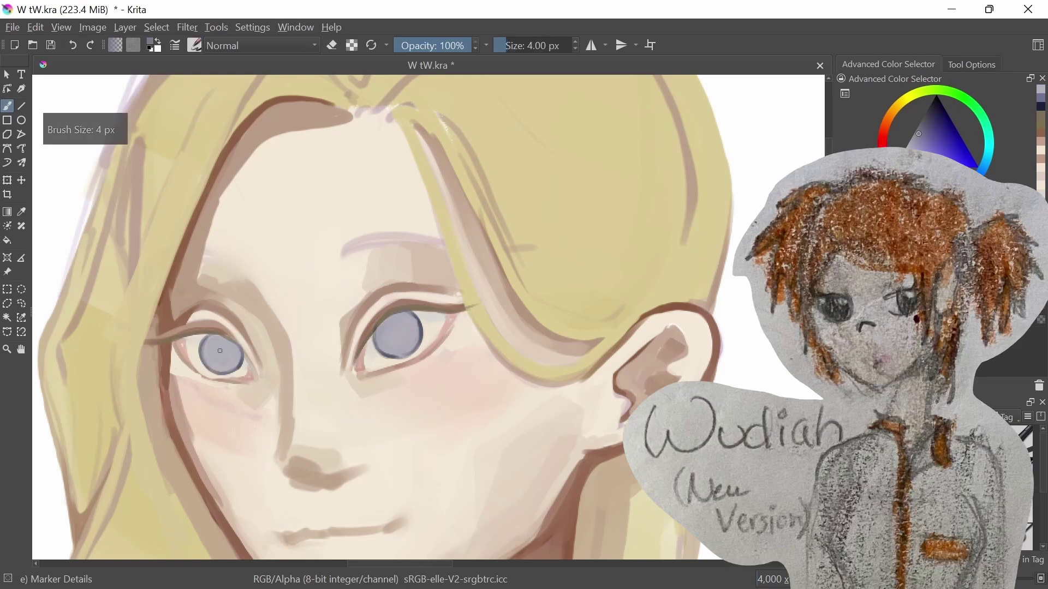
pyautogui.scroll(-1, 431, 315)
pyautogui.press('/')
pyautogui.scroll(2, 403, 322)
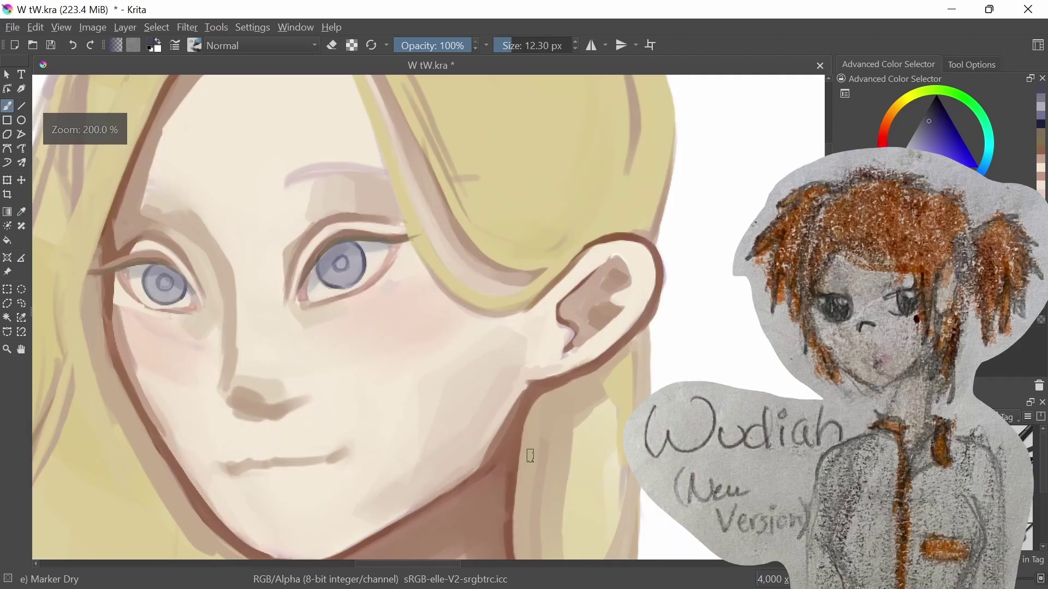
pyautogui.press('[')
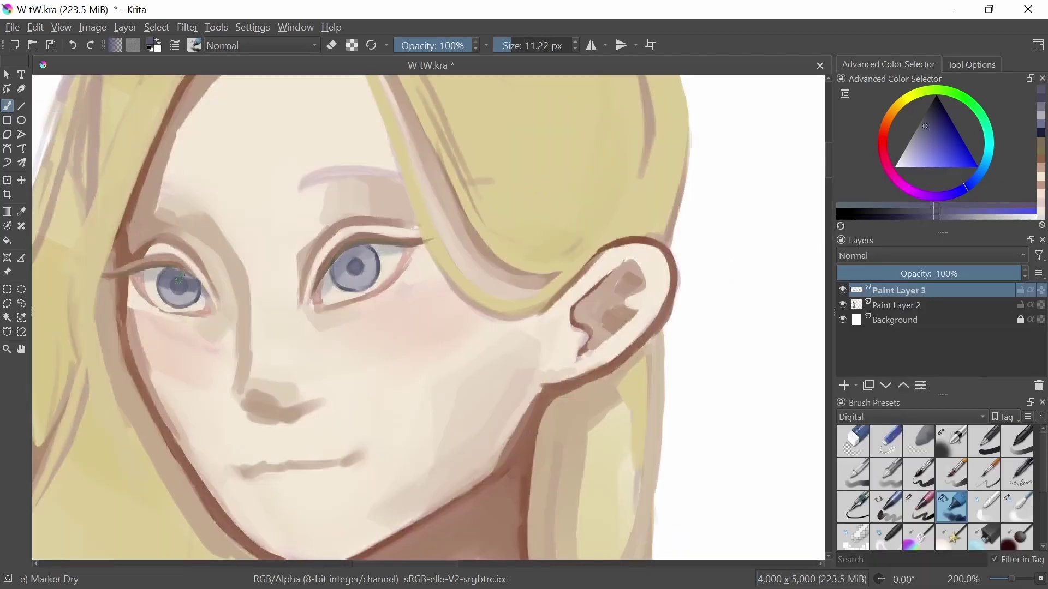
pyautogui.scroll(-3, 428, 317)
pyautogui.scroll(3, 428, 316)
pyautogui.press('/')
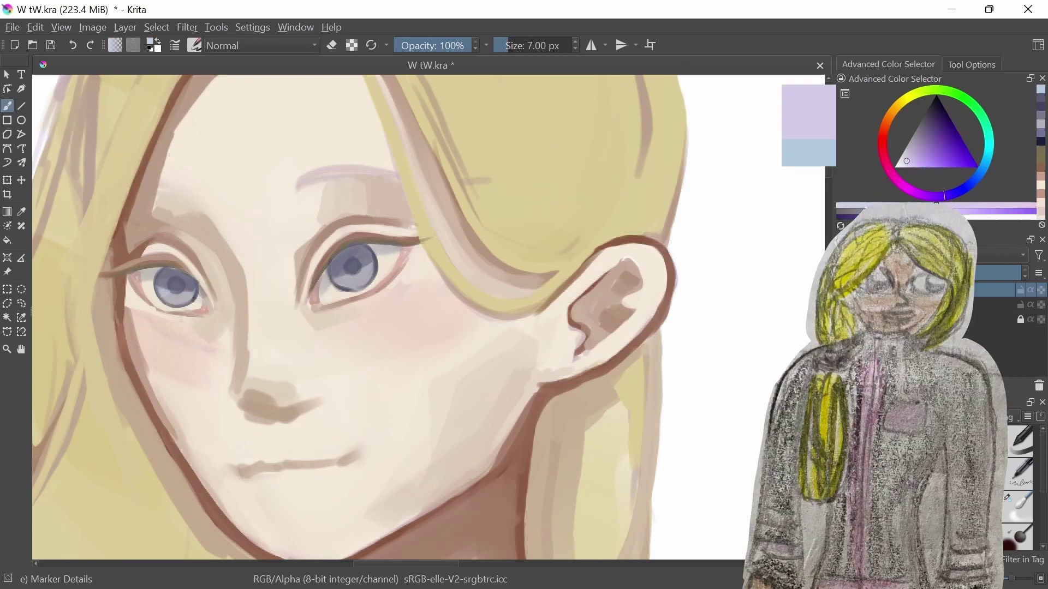
pyautogui.moveTo(167, 299); pyautogui.dragTo(187, 299)
# Pick light skin-pink and orange-brown colours while panning across the face.
pyautogui.keyDown('ctrl'); pyautogui.click(383, 228); pyautogui.keyUp('ctrl')
pyautogui.moveTo(351, 252); pyautogui.dragTo(381, 306)
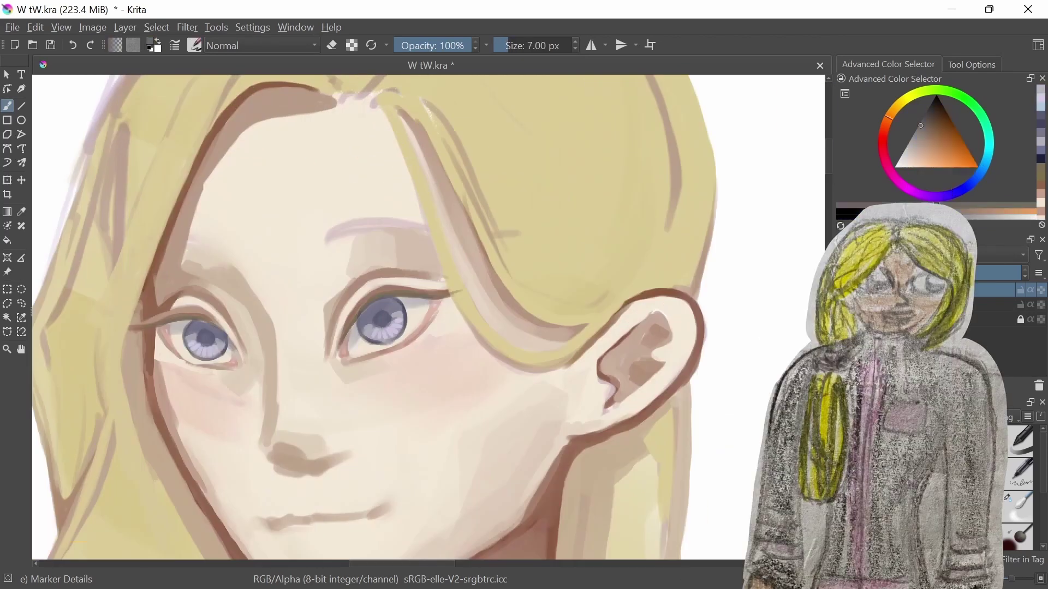
pyautogui.keyDown('ctrl'); pyautogui.click(382, 305); pyautogui.keyUp('ctrl')
pyautogui.scroll(-4, 382, 305)
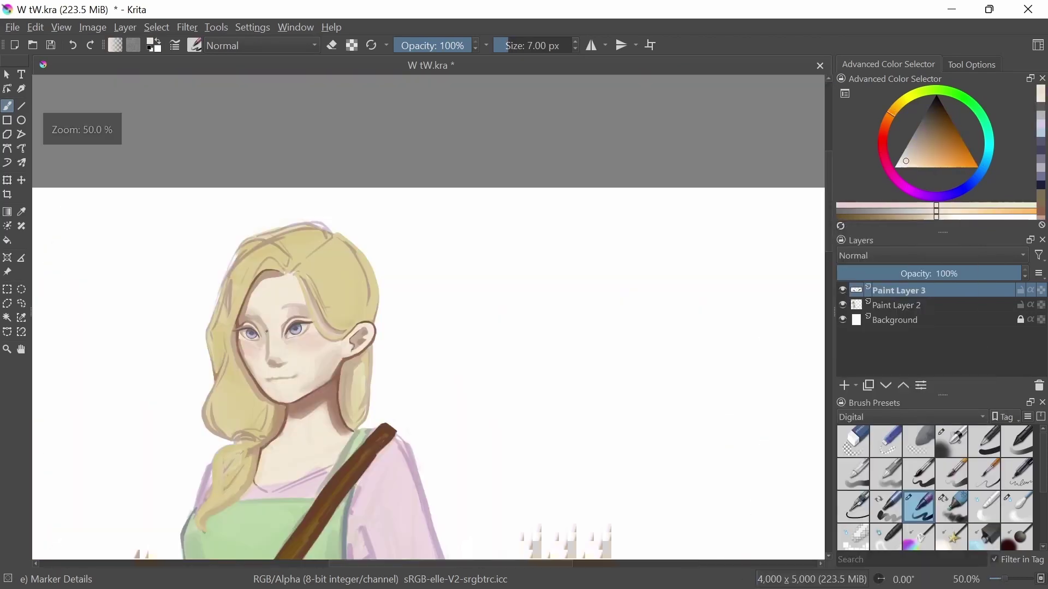
pyautogui.scroll(3, 390, 374)
# Tint the woman's lips red-pink with the soft airbrush.
pyautogui.click(1041, 99)
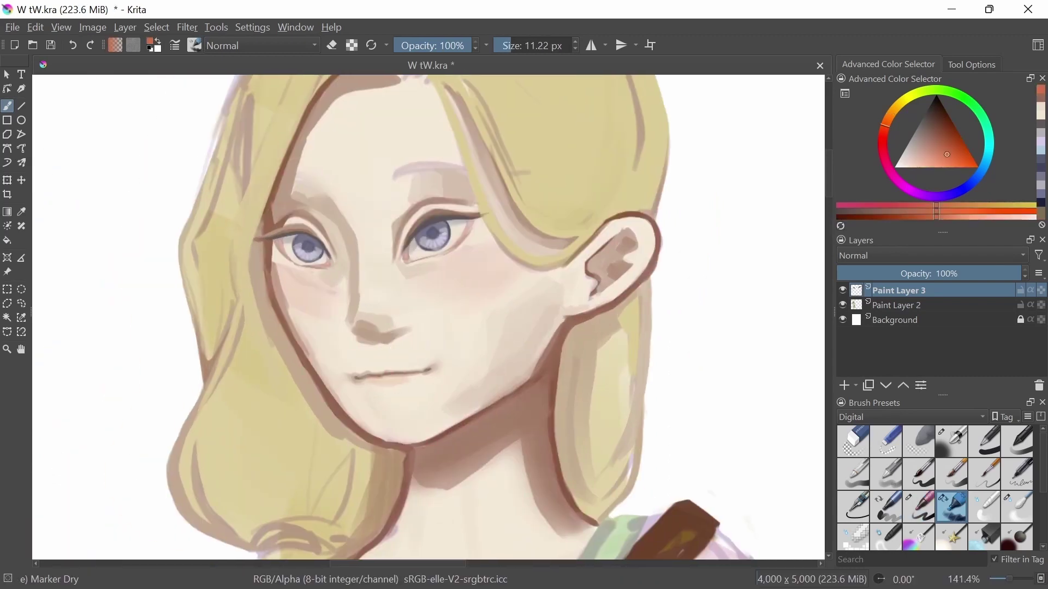
pyautogui.click(951, 441)
pyautogui.scroll(-1, 401, 406)
pyautogui.scroll(2, 400, 405)
pyautogui.moveTo(391, 370); pyautogui.dragTo(354, 361)
pyautogui.scroll(-4, 353, 360)
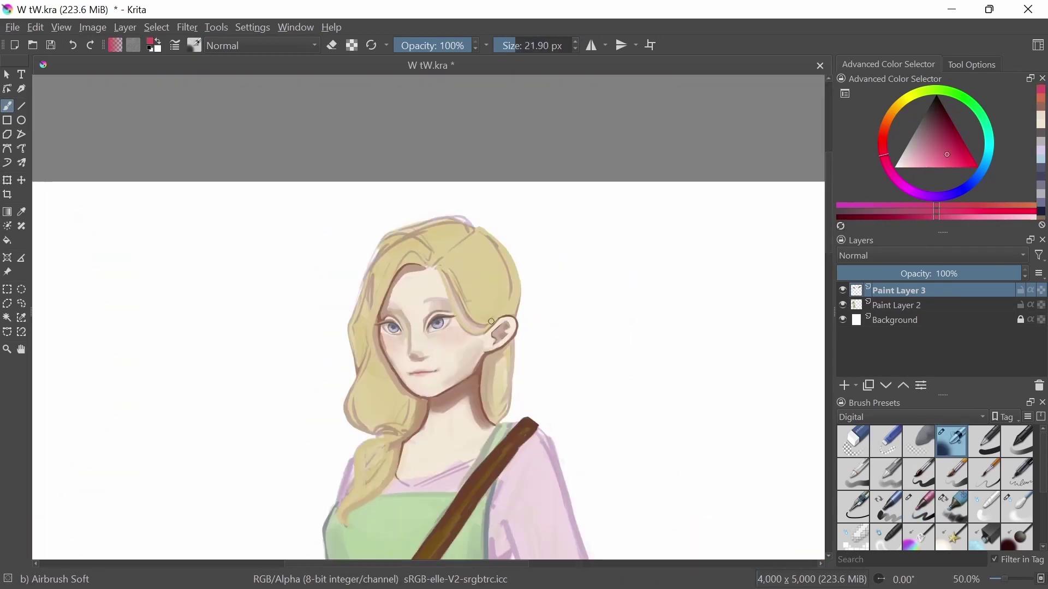
pyautogui.scroll(2, 491, 283)
# Return to the detail brush and sample muted browns and the arm's skin colour.
pyautogui.click(919, 508)
pyautogui.keyDown('ctrl'); pyautogui.click(286, 456); pyautogui.keyUp('ctrl')
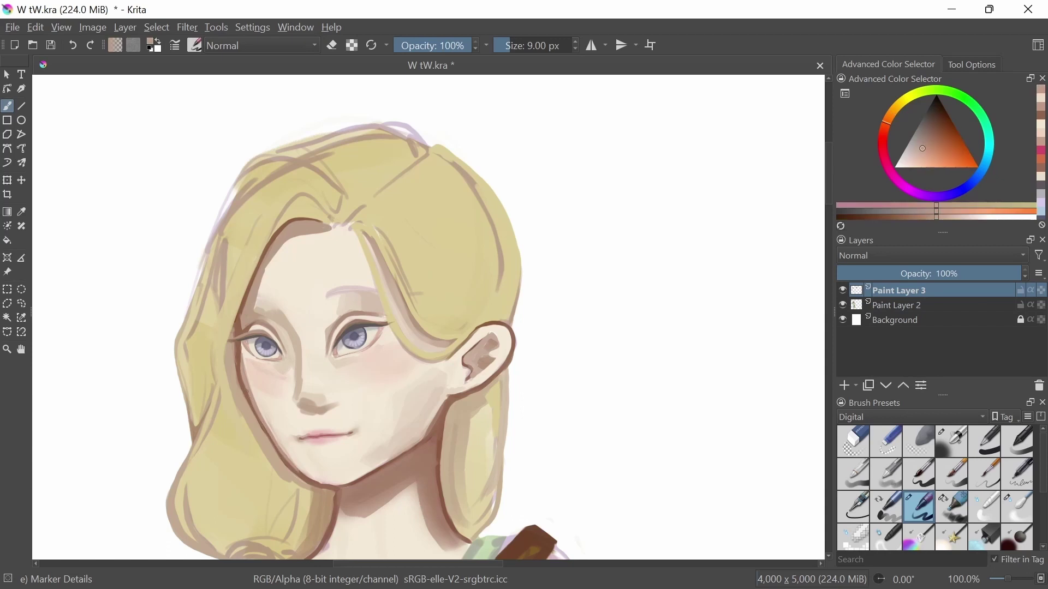
pyautogui.keyDown('ctrl'); pyautogui.click(245, 398); pyautogui.keyUp('ctrl')
pyautogui.moveTo(309, 484); pyautogui.dragTo(340, 446)
pyautogui.keyDown('ctrl'); pyautogui.click(302, 406); pyautogui.keyUp('ctrl')
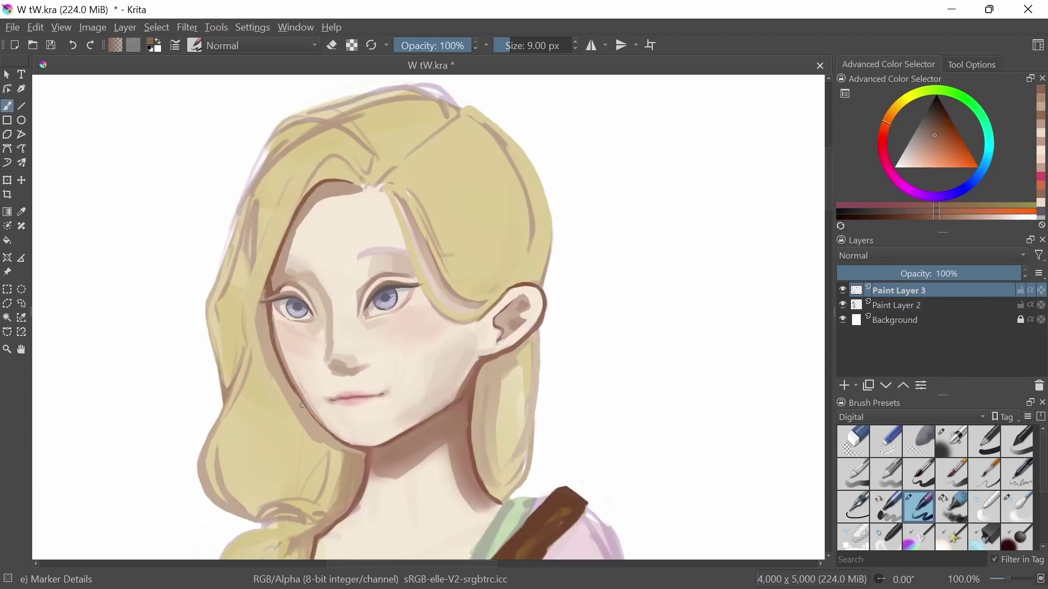
pyautogui.scroll(-4, 309, 310)
pyautogui.scroll(1, 309, 310)
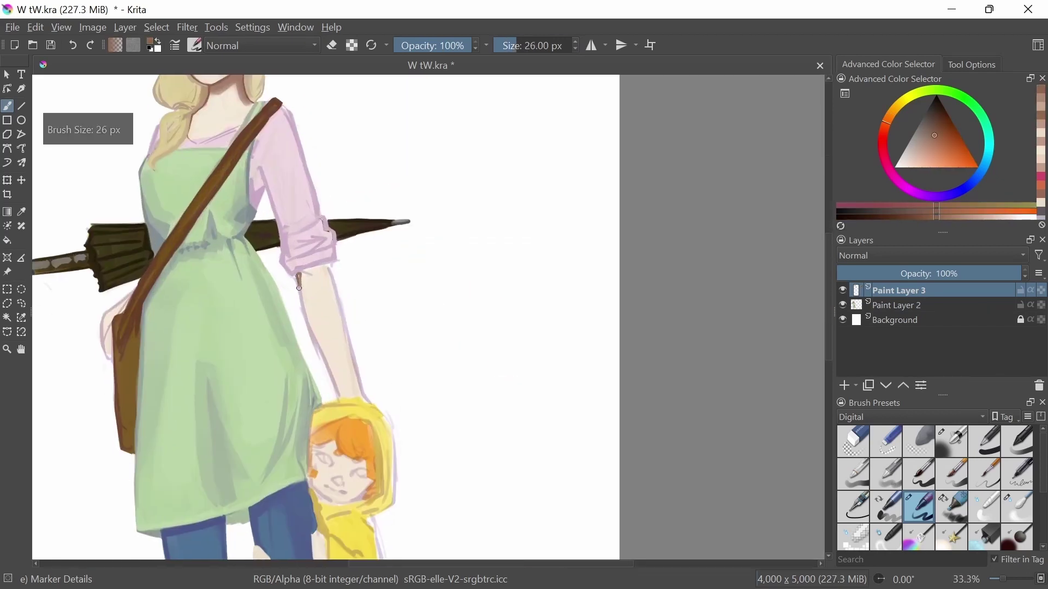
pyautogui.keyDown('ctrl'); pyautogui.click(309, 310); pyautogui.keyUp('ctrl')
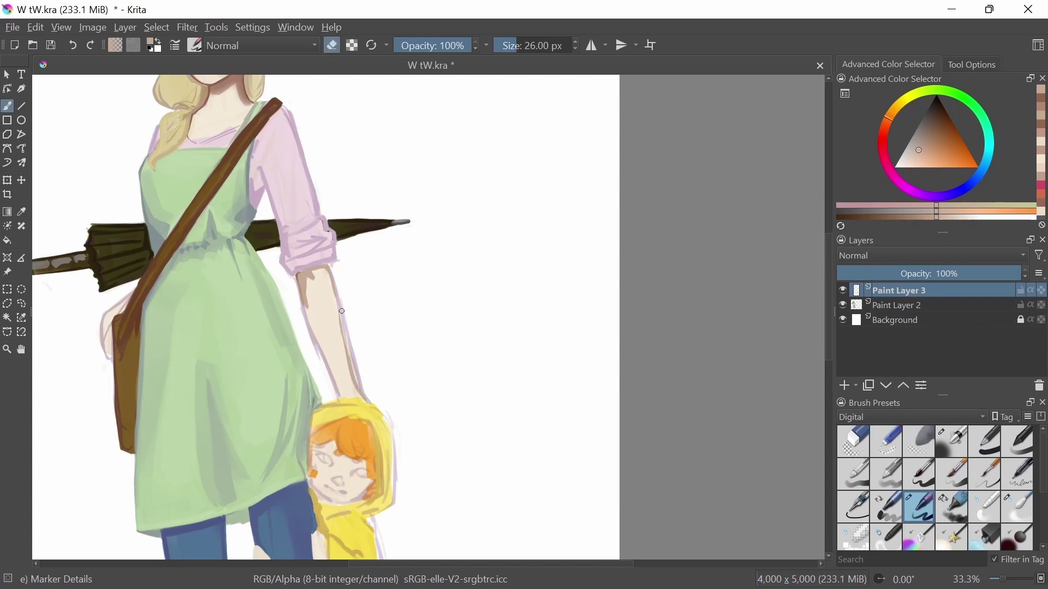
pyautogui.scroll(-1, 342, 311)
pyautogui.scroll(1, 342, 311)
# Merge Paint Layer 3 down into Paint Layer 2 and save the painting.
pyautogui.hotkey('ctrl', 'e')
pyautogui.keyDown('ctrl'); pyautogui.click(397, 480); pyautogui.keyUp('ctrl')
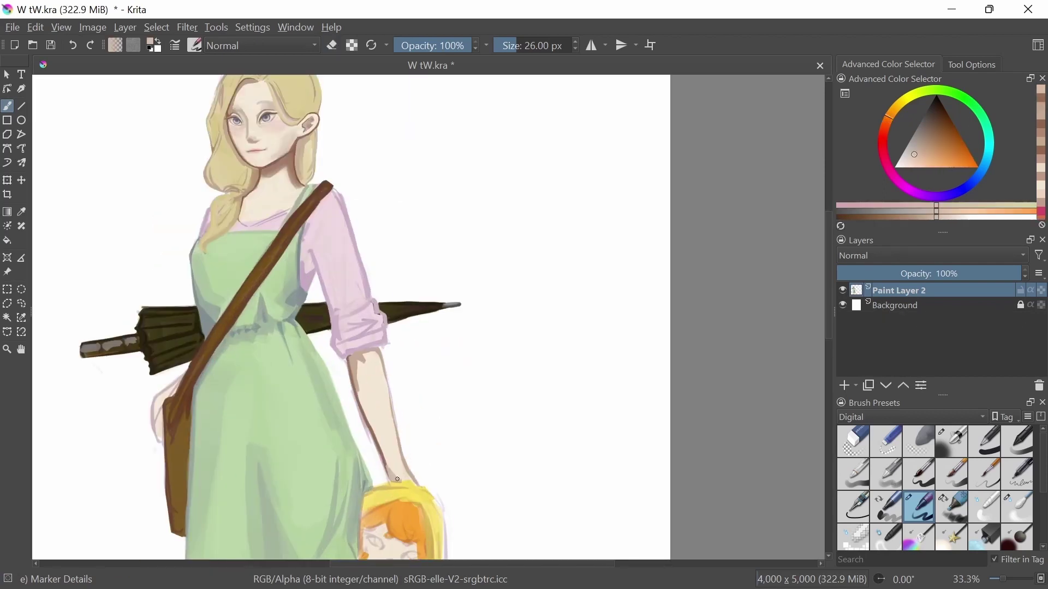
pyautogui.scroll(-3, 398, 480)
pyautogui.hotkey('ctrl', 's')
# Start and cancel a layer transform, toggle eraser mode on and off, and add a stroke.
pyautogui.hotkey('ctrl', 't')
pyautogui.press('Escape')
pyautogui.scroll(2, 328, 328)
pyautogui.press('e')
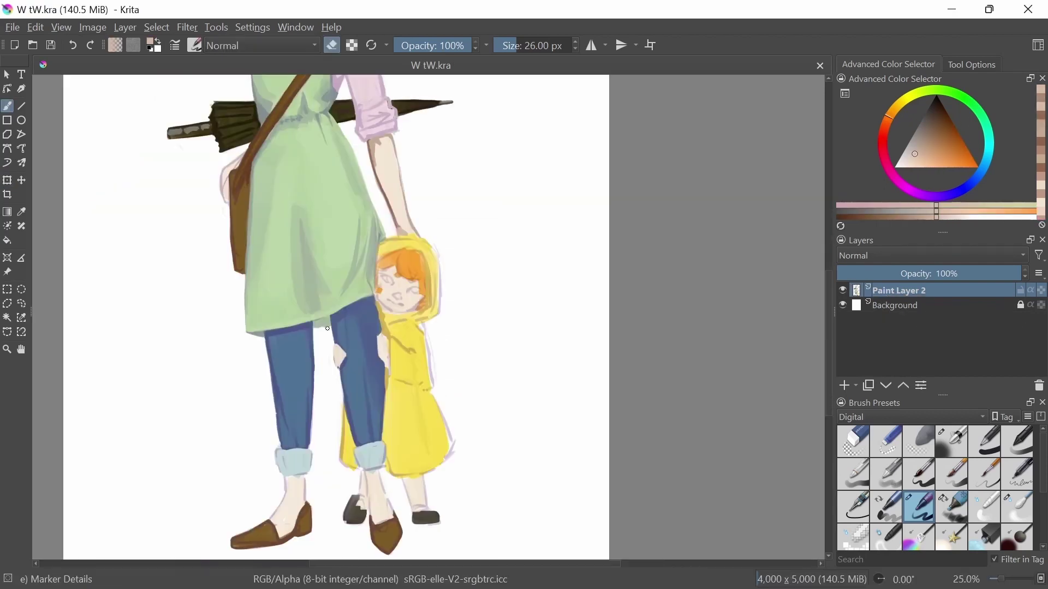
pyautogui.scroll(-2, 328, 328)
pyautogui.press('e')
pyautogui.scroll(1, 554, 499)
pyautogui.moveTo(382, 291); pyautogui.dragTo(383, 352)
pyautogui.scroll(-1, 554, 499)
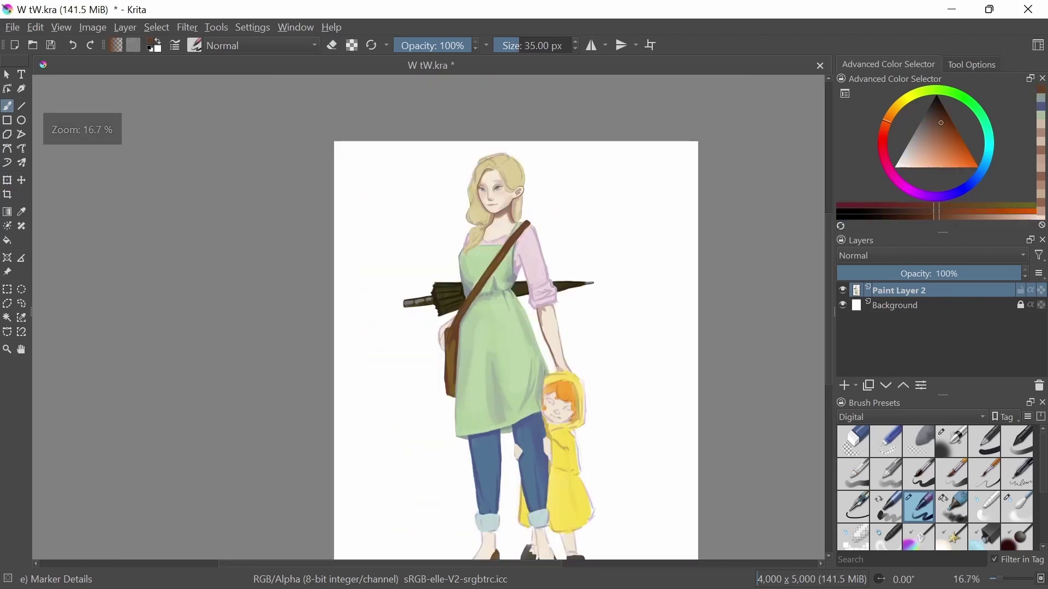
pyautogui.scroll(4, 562, 125)
# Switch to the dry marker, shrink it, and sample pale skin tones from the forehead.
pyautogui.press('/')
pyautogui.keyDown('ctrl'); pyautogui.click(251, 342); pyautogui.keyUp('ctrl')
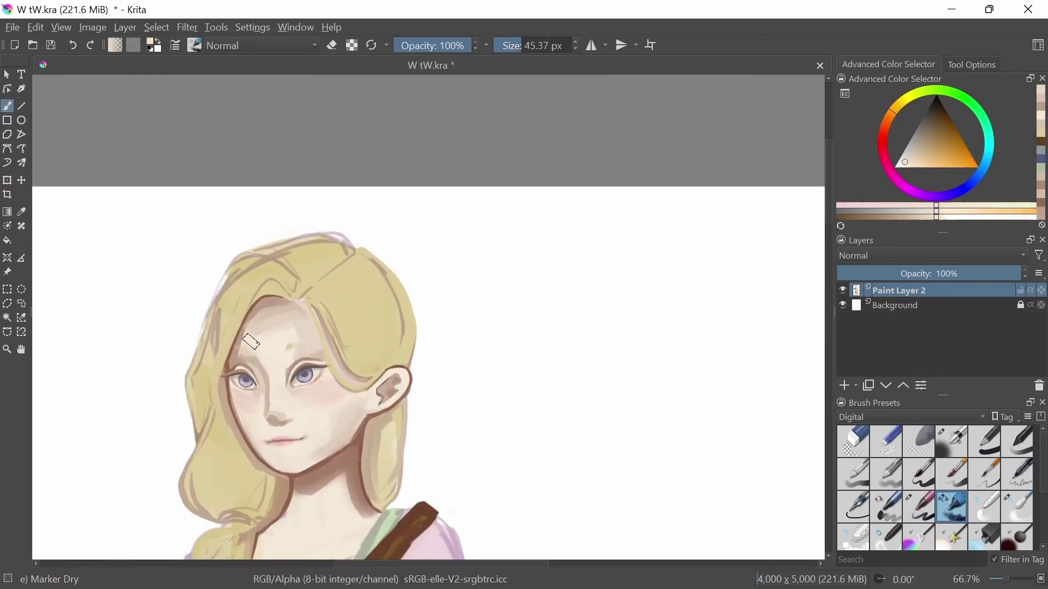
pyautogui.moveTo(352, 328); pyautogui.dragTo(240, 330)
pyautogui.keyDown('ctrl'); pyautogui.click(295, 355); pyautogui.keyUp('ctrl')
pyautogui.keyDown('ctrl'); pyautogui.click(292, 333); pyautogui.keyUp('ctrl')
pyautogui.keyDown('ctrl'); pyautogui.click(284, 358); pyautogui.keyUp('ctrl')
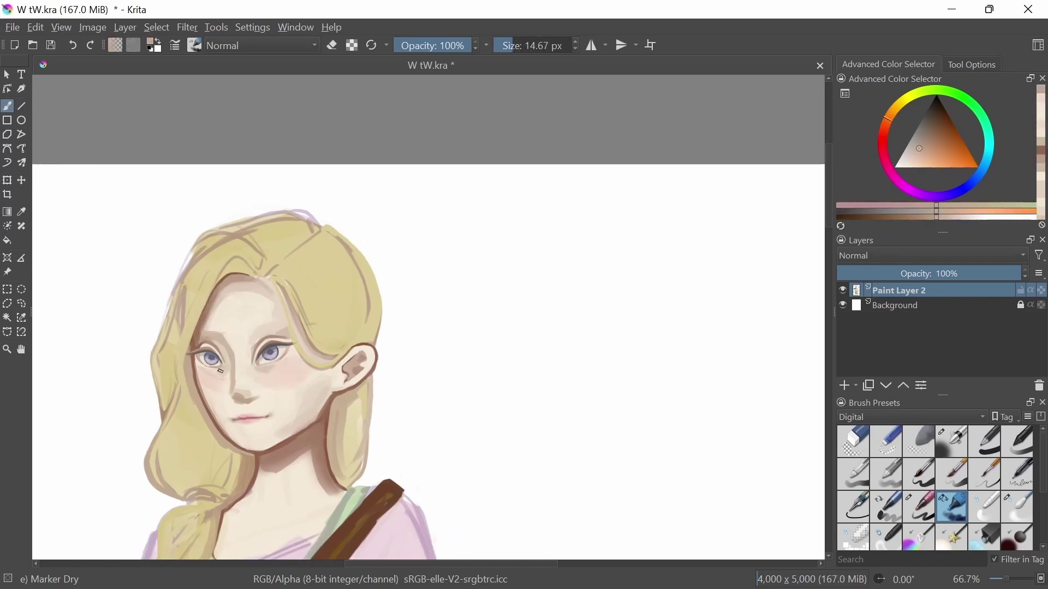
pyautogui.keyDown('ctrl'); pyautogui.click(252, 382); pyautogui.keyUp('ctrl')
# Reduce the brush, pick a new colour, zoom in on the face and take the Blender Blur brush.
pyautogui.press('-')
pyautogui.keyDown('ctrl'); pyautogui.click(382, 363); pyautogui.keyUp('ctrl')
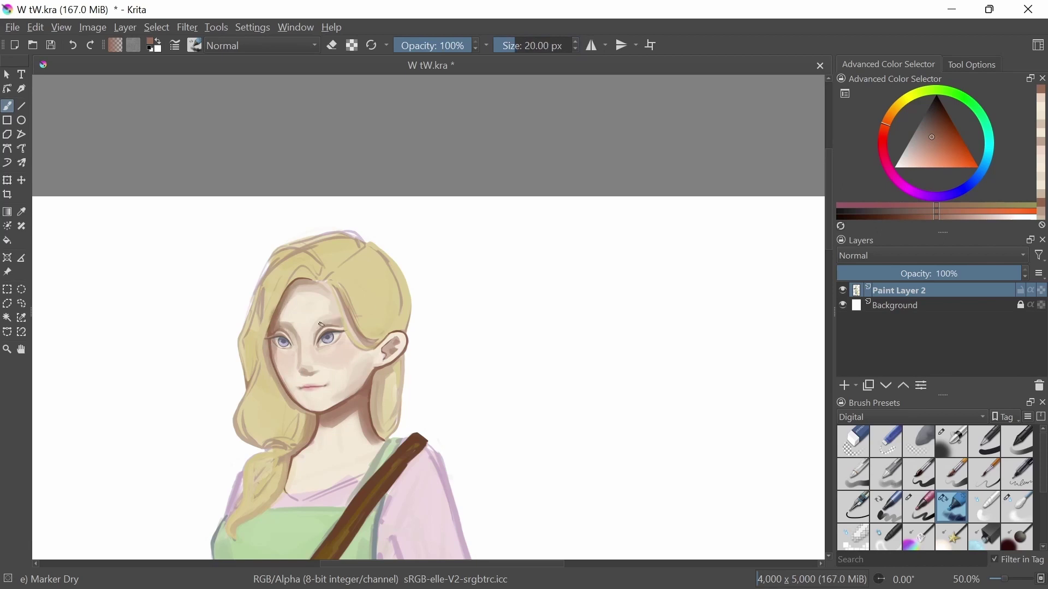
pyautogui.press('+')
pyautogui.press('/')
pyautogui.press('/')
# Refine the woman's neck with sampled skin tones, alternating marker and blending brushes.
pyautogui.press('-')
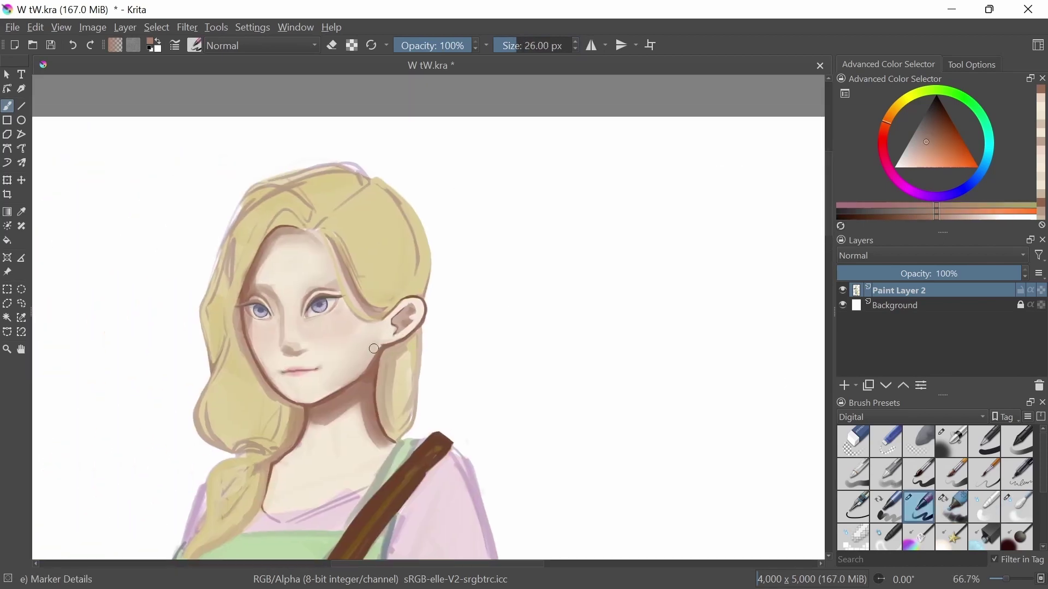
pyautogui.keyDown('ctrl'); pyautogui.click(386, 377); pyautogui.keyUp('ctrl')
pyautogui.scroll(-1, 406, 372)
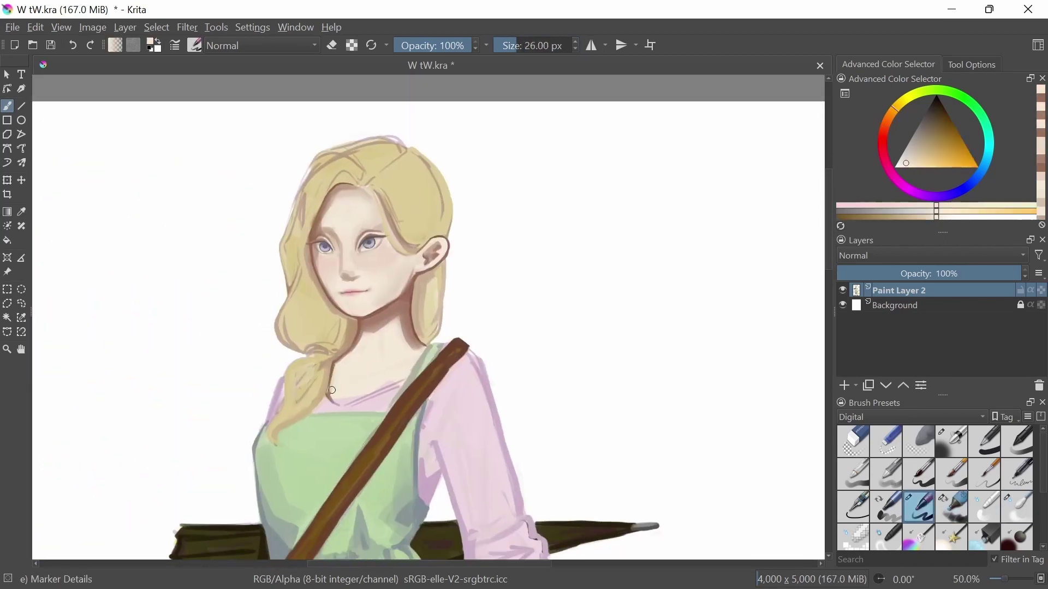
pyautogui.keyDown('ctrl'); pyautogui.click(406, 371); pyautogui.keyUp('ctrl')
pyautogui.press('/')
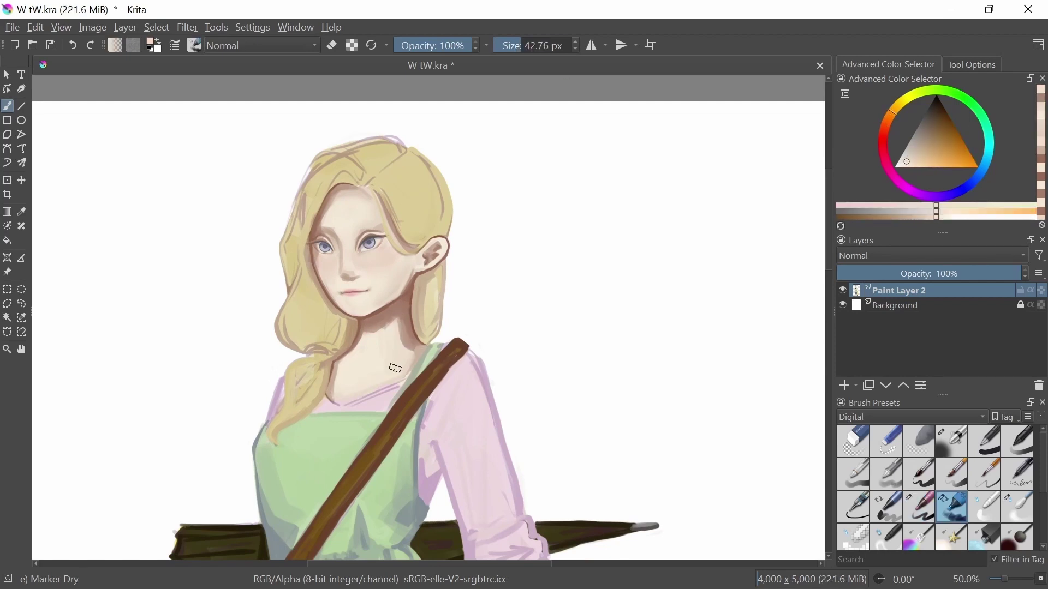
pyautogui.keyDown('ctrl'); pyautogui.click(382, 327); pyautogui.keyUp('ctrl')
pyautogui.press('-')
pyautogui.press('/')
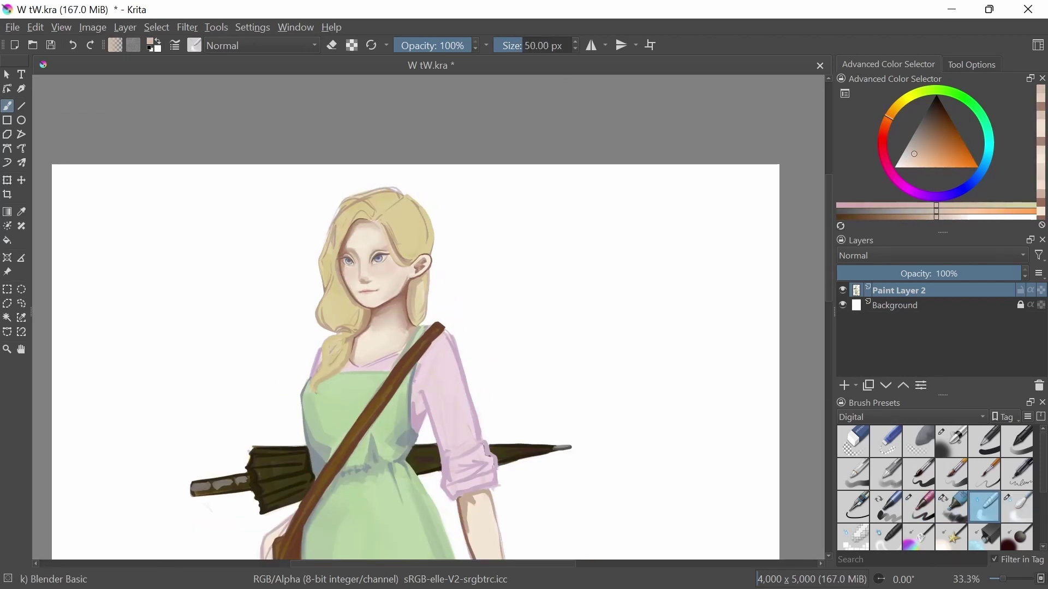
pyautogui.keyDown('ctrl'); pyautogui.click(368, 309); pyautogui.keyUp('ctrl')
pyautogui.press('/')
# Zoom to the woman's arm and sample the forearm skin colour for the detail marker.
pyautogui.press('-')
pyautogui.press('+')
pyautogui.keyDown('ctrl'); pyautogui.click(425, 377); pyautogui.keyUp('ctrl')
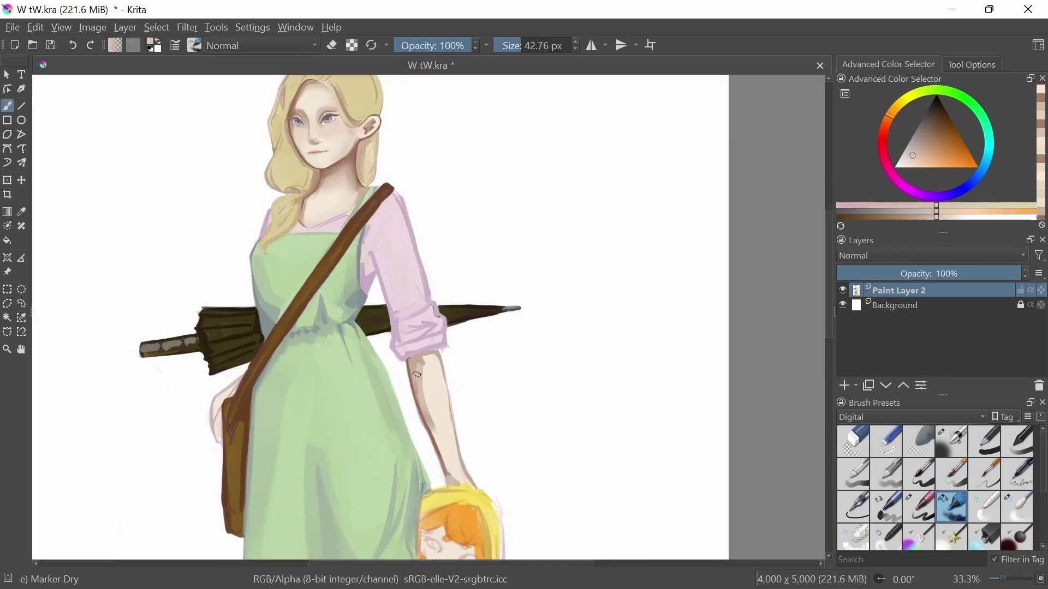
pyautogui.press('/')
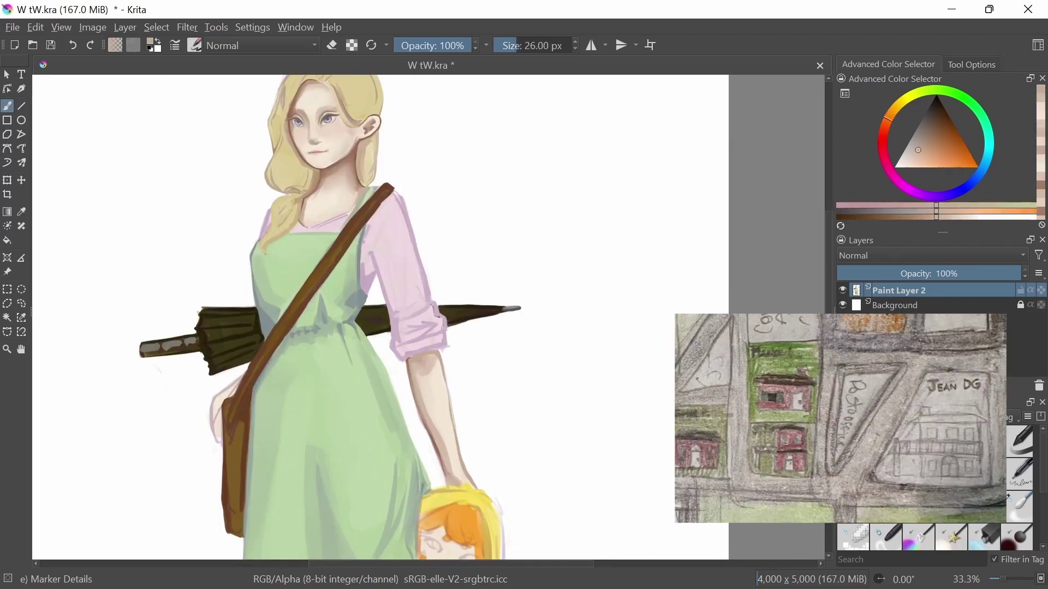
# Paint orange hair strokes near the child's eye, then zoom out to view the whole painting.
pyautogui.moveTo(483, 464); pyautogui.dragTo(441, 336)
pyautogui.scroll(-2, 440, 336)
pyautogui.keyDown('ctrl'); pyautogui.click(456, 335); pyautogui.keyUp('ctrl')
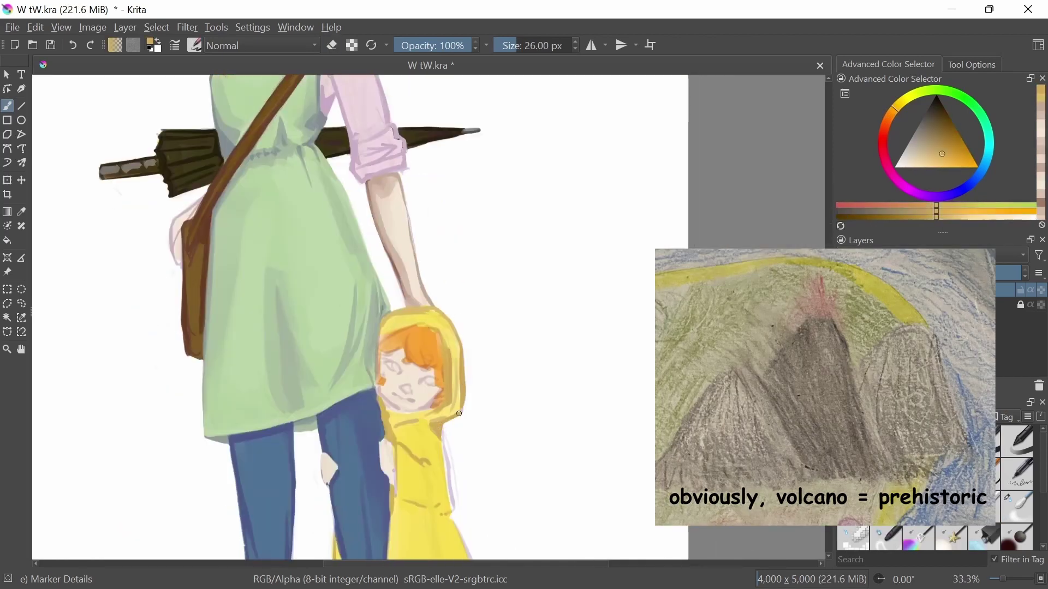
pyautogui.keyDown('ctrl'); pyautogui.click(391, 343); pyautogui.keyUp('ctrl')
pyautogui.press('+')
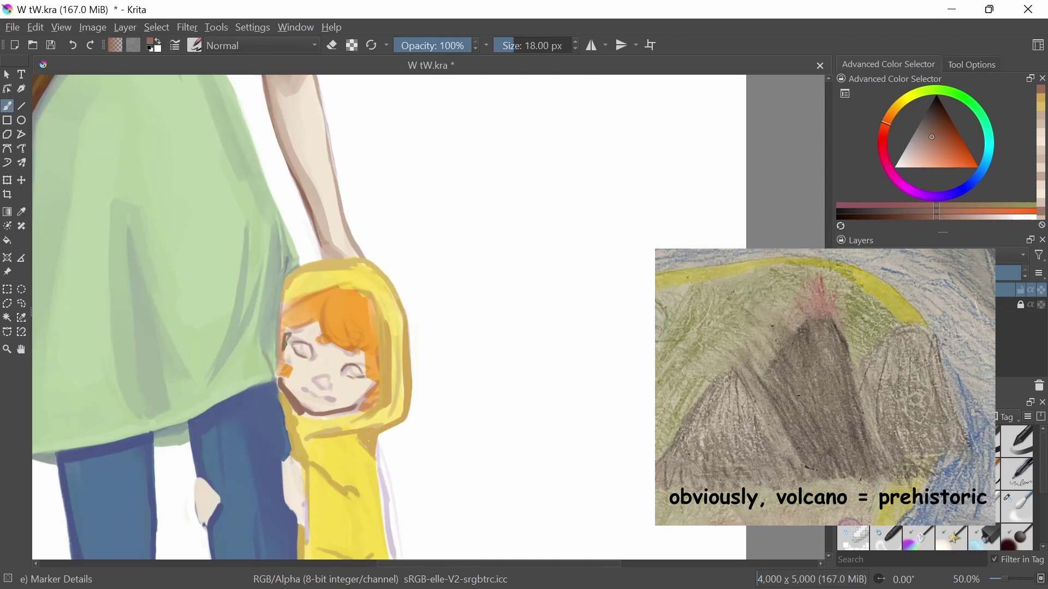
pyautogui.keyDown('ctrl'); pyautogui.click(285, 344); pyautogui.keyUp('ctrl')
pyautogui.moveTo(363, 341); pyautogui.dragTo(368, 381)
pyautogui.keyDown('ctrl'); pyautogui.click(361, 365); pyautogui.keyUp('ctrl')
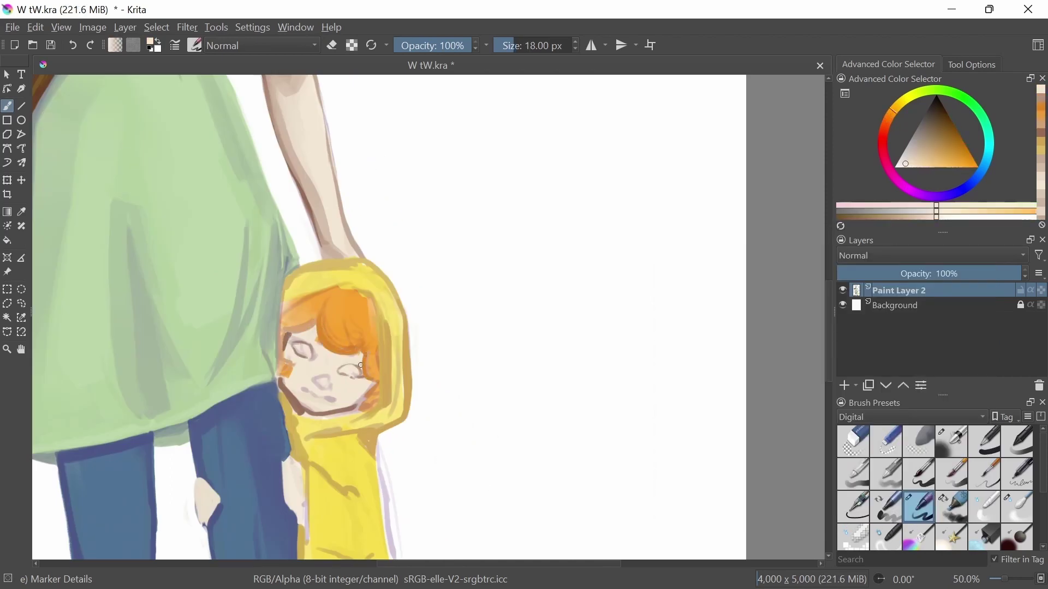
pyautogui.press('-')
pyautogui.press('-')
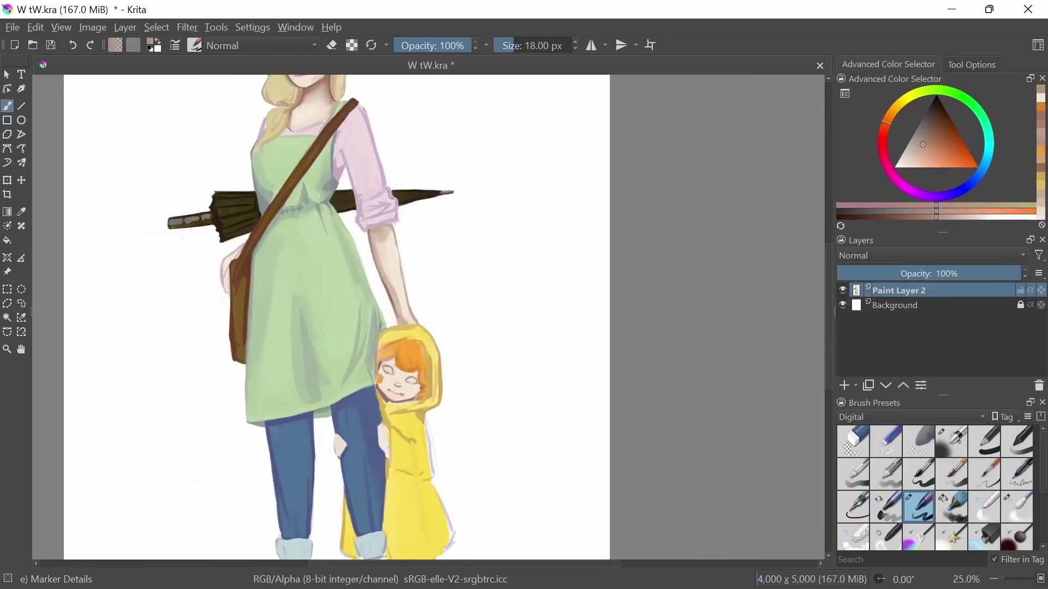
pyautogui.press('+')
pyautogui.press('+')
pyautogui.press('-')
pyautogui.press('-')
pyautogui.press('-')
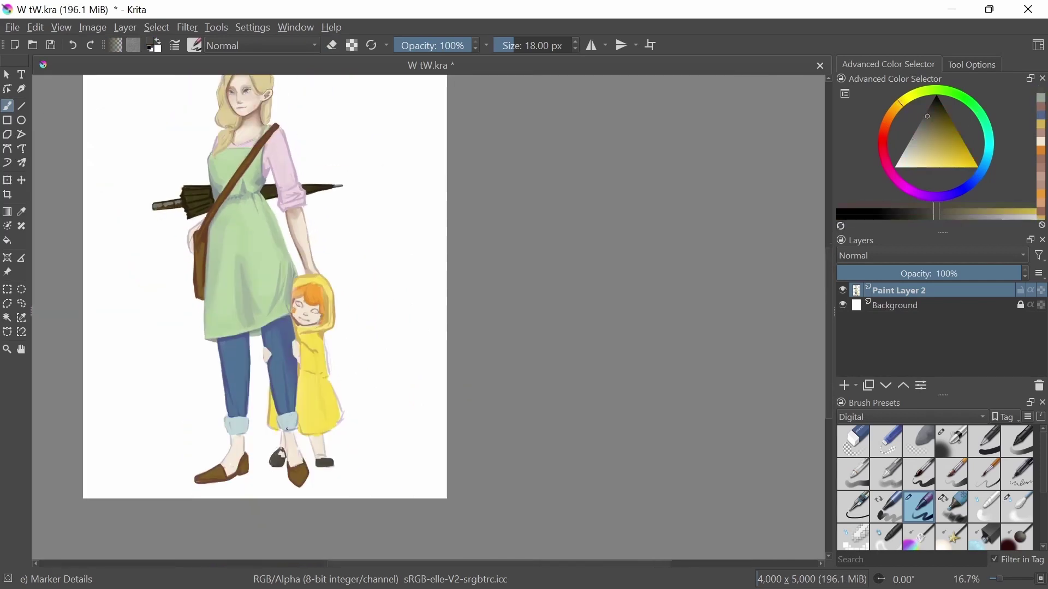
# At 100% zoom, paint greyish-blue irises into both of the child's eyes with a 7 px brush.
pyautogui.press('1')
pyautogui.keyDown('ctrl'); pyautogui.click(349, 377); pyautogui.keyUp('ctrl')
pyautogui.keyDown('ctrl'); pyautogui.click(348, 368); pyautogui.keyUp('ctrl')
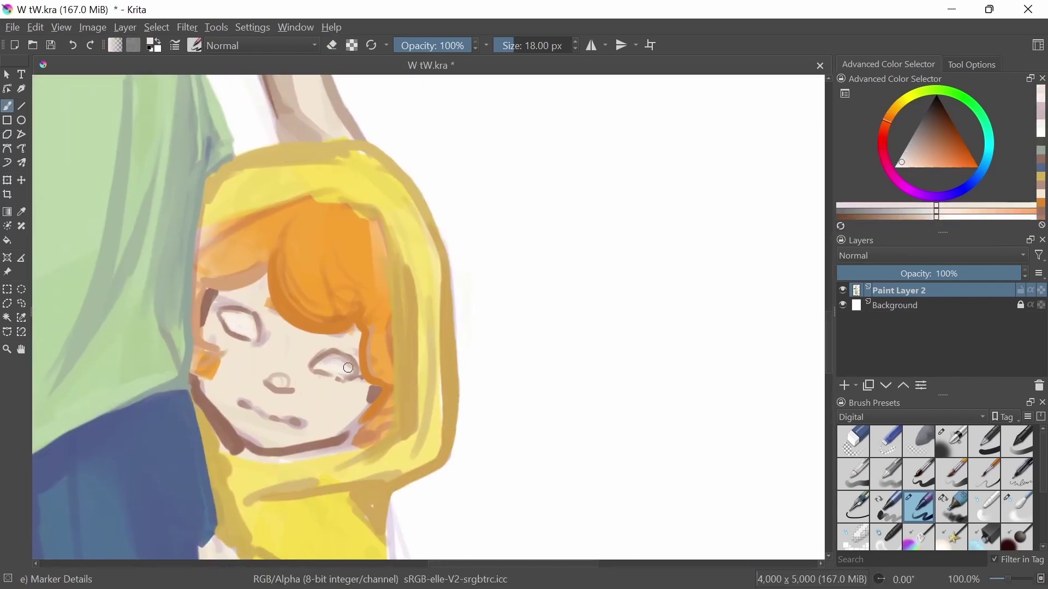
pyautogui.keyDown('ctrl'); pyautogui.click(239, 324); pyautogui.keyUp('ctrl')
pyautogui.moveTo(284, 306); pyautogui.dragTo(267, 299)
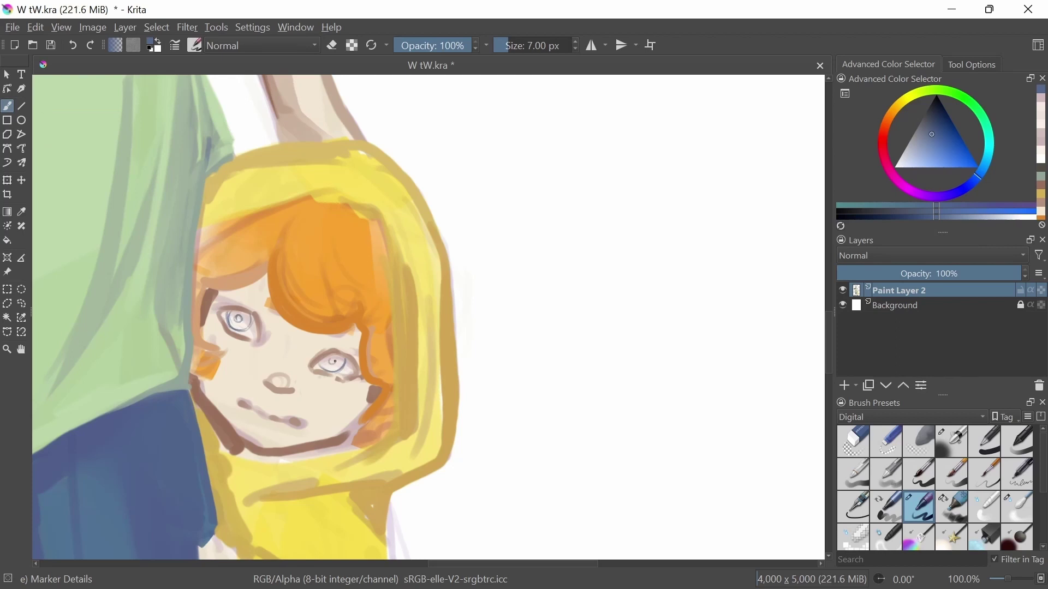
pyautogui.moveTo(326, 363); pyautogui.dragTo(338, 365)
pyautogui.moveTo(235, 319); pyautogui.dragTo(247, 322)
# Check the eyes, sample an orange tone, fit the page and zoom in on the woman's face.
pyautogui.press('-')
pyautogui.press('-')
pyautogui.press('1')
pyautogui.keyDown('ctrl'); pyautogui.click(200, 352); pyautogui.keyUp('ctrl')
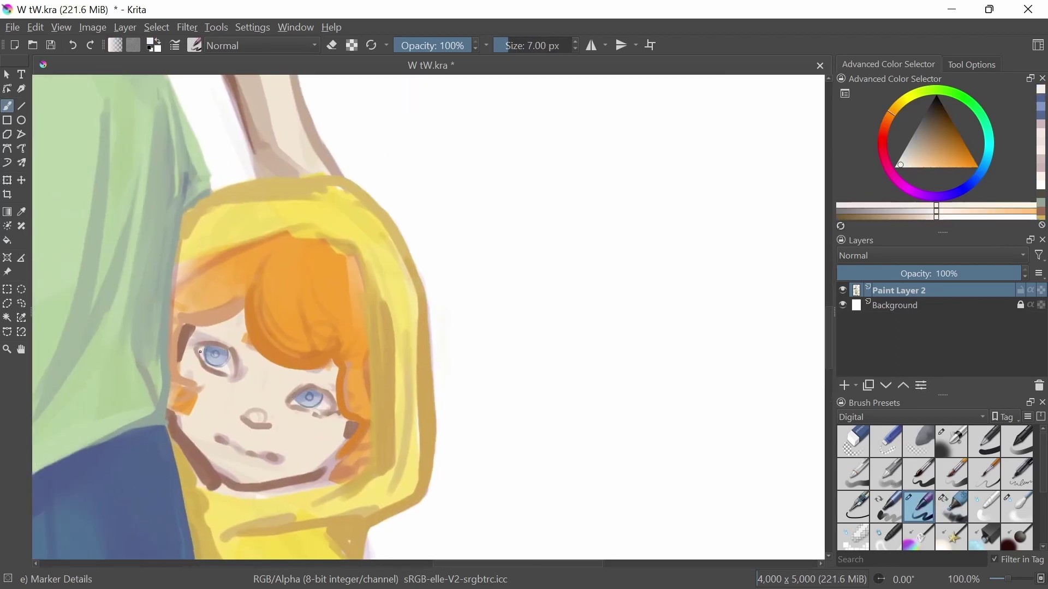
pyautogui.press('2')
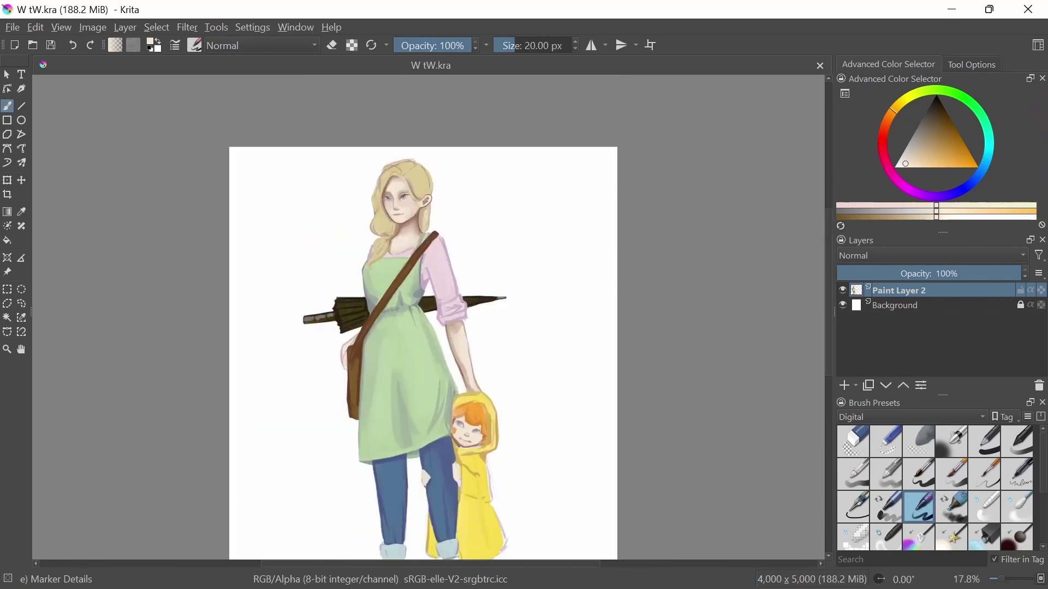
pyautogui.press('+')
pyautogui.press('+')
pyautogui.press('+')
# Add a brown stroke to the woman's hair and sample golden and orange-brown hair tones.
pyautogui.moveTo(349, 227); pyautogui.dragTo(384, 211)
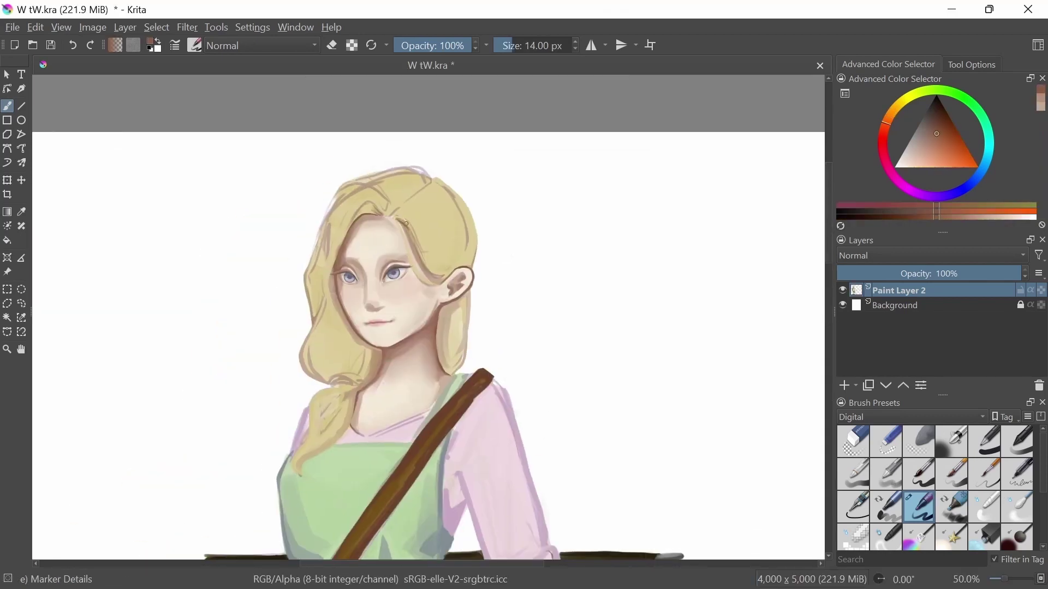
pyautogui.keyDown('ctrl'); pyautogui.click(416, 239); pyautogui.keyUp('ctrl')
pyautogui.keyDown('ctrl'); pyautogui.click(399, 221); pyautogui.keyUp('ctrl')
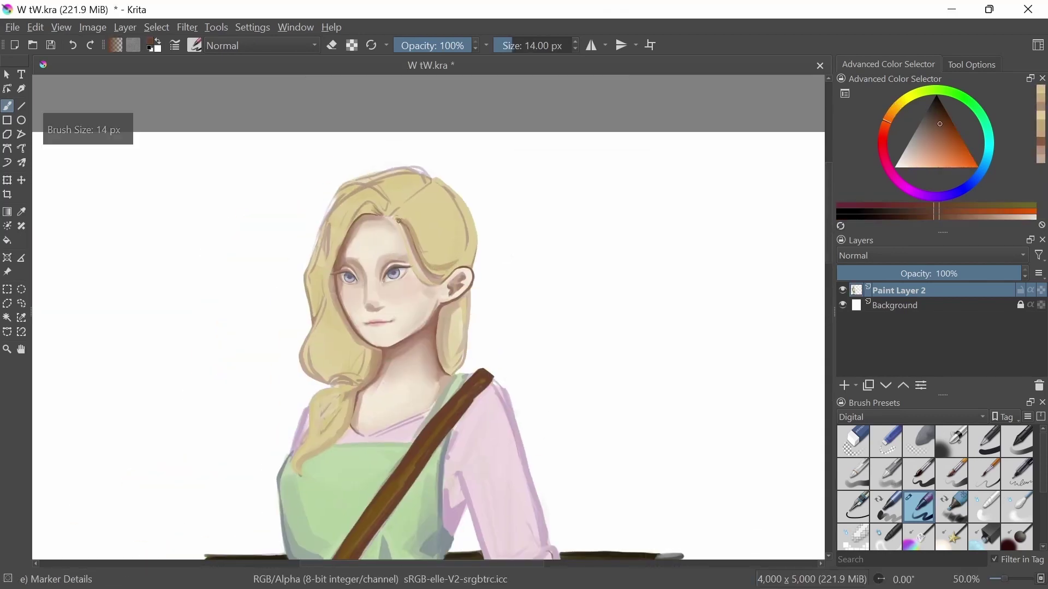
pyautogui.keyDown('ctrl'); pyautogui.click(382, 183); pyautogui.keyUp('ctrl')
pyautogui.press(']')
pyautogui.press(']')
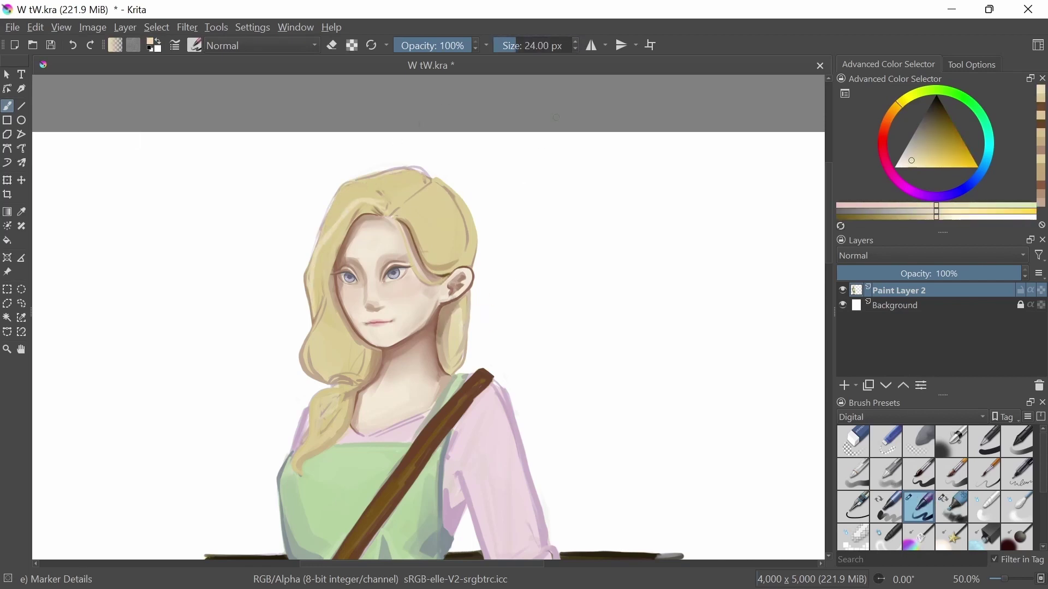
pyautogui.press('[')
pyautogui.press('[')
# Sample golden yellow and orange-brown tones along the hair and recentre on the woman's head.
pyautogui.keyDown('ctrl'); pyautogui.click(309, 285); pyautogui.keyUp('ctrl')
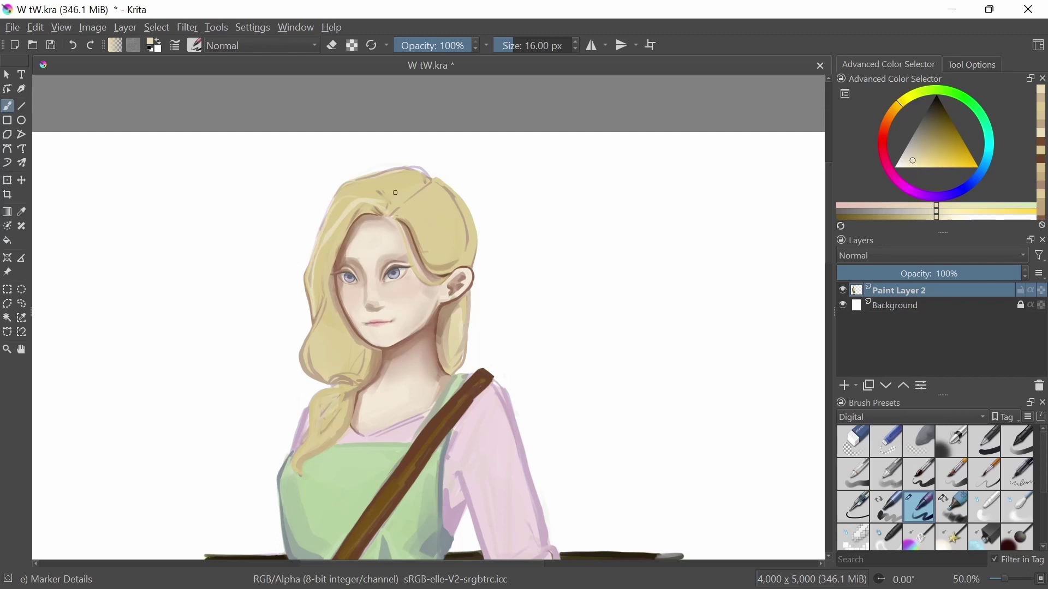
pyautogui.keyDown('ctrl'); pyautogui.click(350, 223); pyautogui.keyUp('ctrl')
pyautogui.keyDown('ctrl'); pyautogui.click(328, 299); pyautogui.keyUp('ctrl')
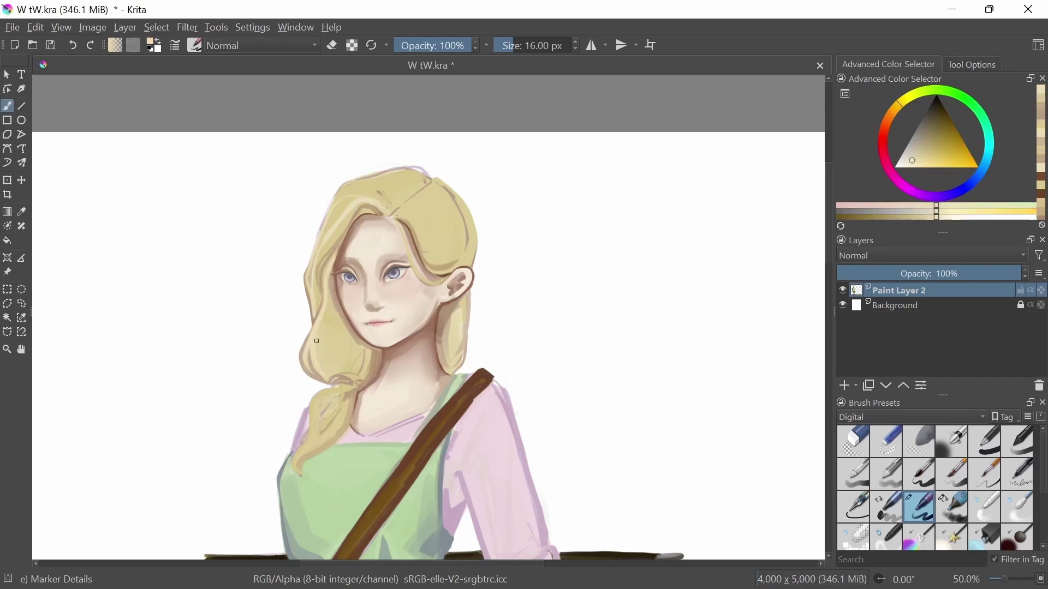
pyautogui.keyDown('ctrl'); pyautogui.click(335, 311); pyautogui.keyUp('ctrl')
pyautogui.moveTo(324, 254); pyautogui.dragTo(370, 256)
pyautogui.keyDown('ctrl'); pyautogui.click(382, 309); pyautogui.keyUp('ctrl')
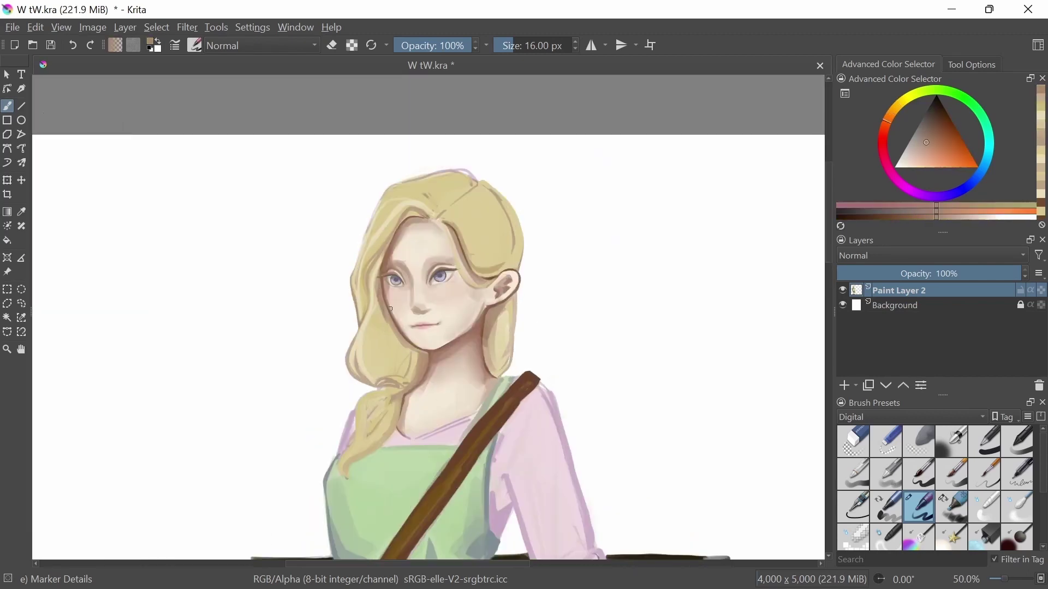
pyautogui.keyDown('ctrl'); pyautogui.click(407, 344); pyautogui.keyUp('ctrl')
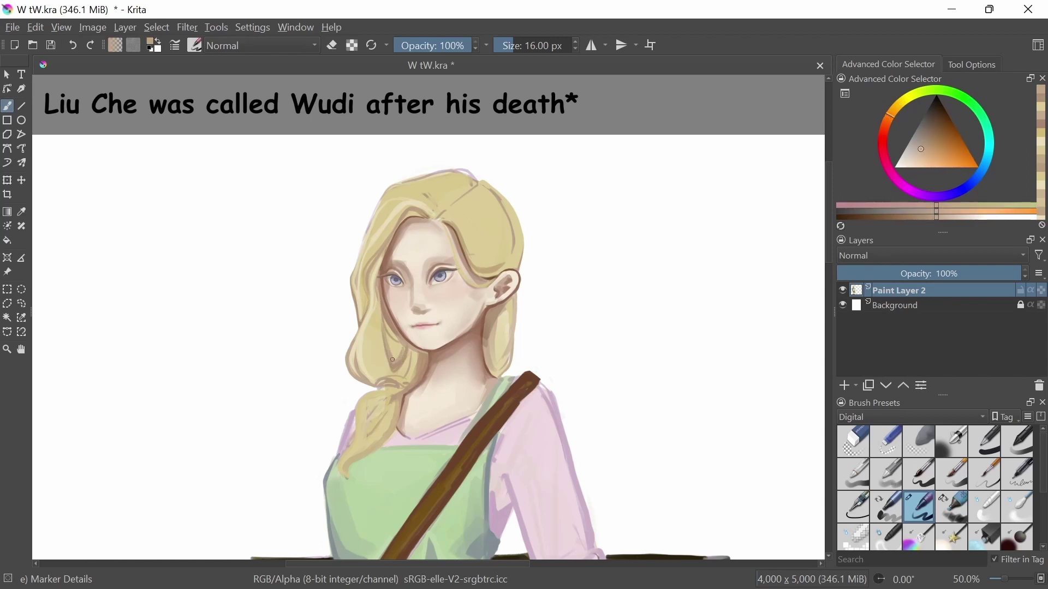
pyautogui.keyDown('ctrl'); pyautogui.click(386, 330); pyautogui.keyUp('ctrl')
pyautogui.keyDown('ctrl'); pyautogui.click(387, 331); pyautogui.keyUp('ctrl')
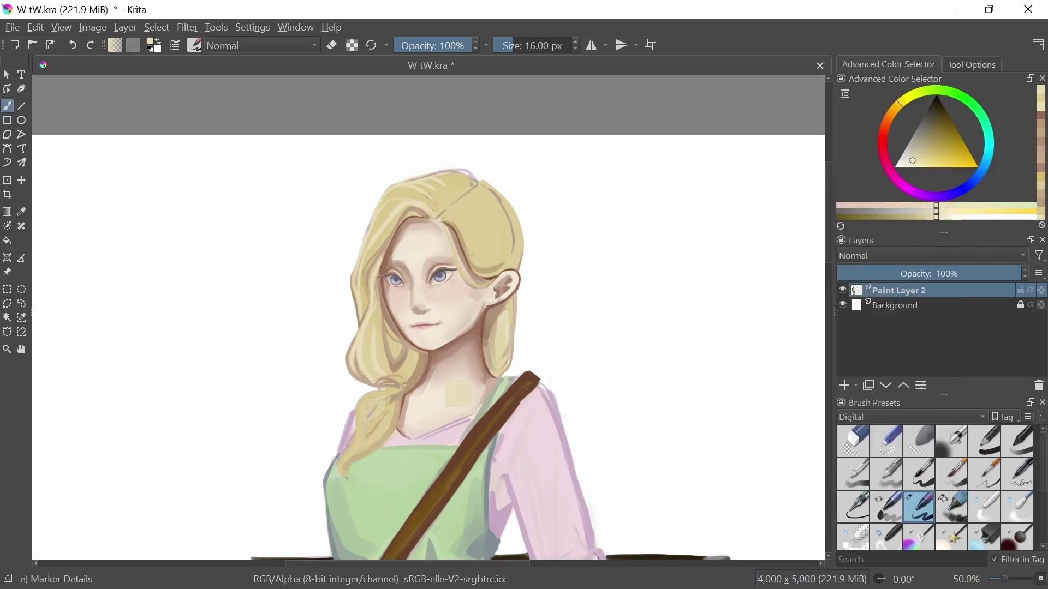
# Paint a dark brown hair tie on the braid and sample pale hair yellows.
pyautogui.moveTo(377, 385); pyautogui.dragTo(404, 389)
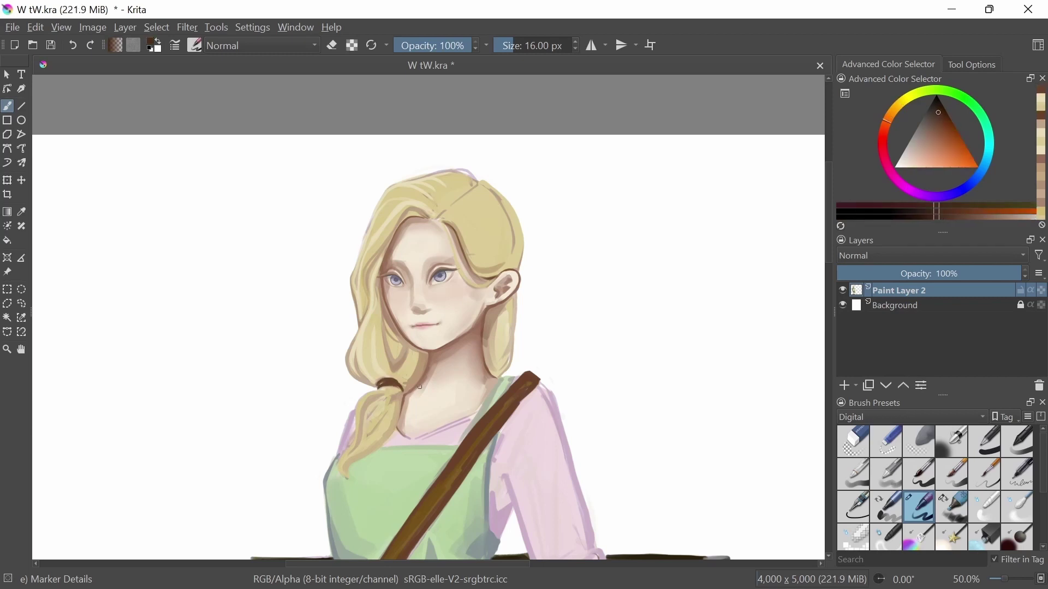
pyautogui.press('[')
pyautogui.press('[')
pyautogui.press('[')
pyautogui.keyDown('ctrl'); pyautogui.click(411, 385); pyautogui.keyUp('ctrl')
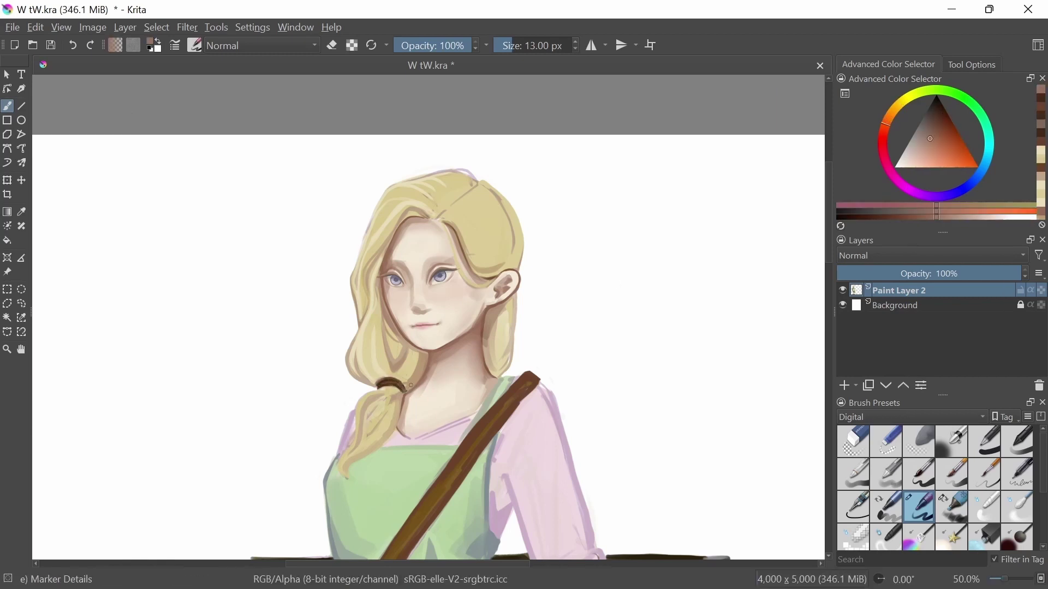
pyautogui.keyDown('ctrl'); pyautogui.click(414, 376); pyautogui.keyUp('ctrl')
pyautogui.press('/')
pyautogui.keyDown('ctrl'); pyautogui.click(415, 369); pyautogui.keyUp('ctrl')
pyautogui.press('/')
pyautogui.keyDown('ctrl'); pyautogui.click(417, 363); pyautogui.keyUp('ctrl')
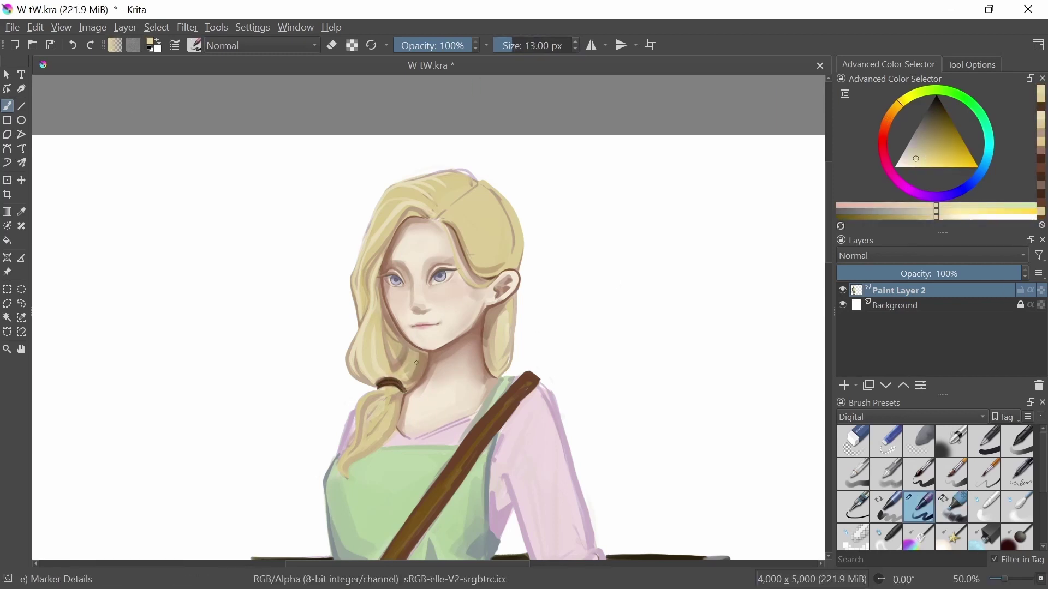
# Sample warm skin and saturated hair-yellow tones around the face and neck.
pyautogui.scroll(1, 371, 469)
pyautogui.keyDown('ctrl'); pyautogui.click(367, 414); pyautogui.keyUp('ctrl')
pyautogui.keyDown('ctrl'); pyautogui.click(390, 429); pyautogui.keyUp('ctrl')
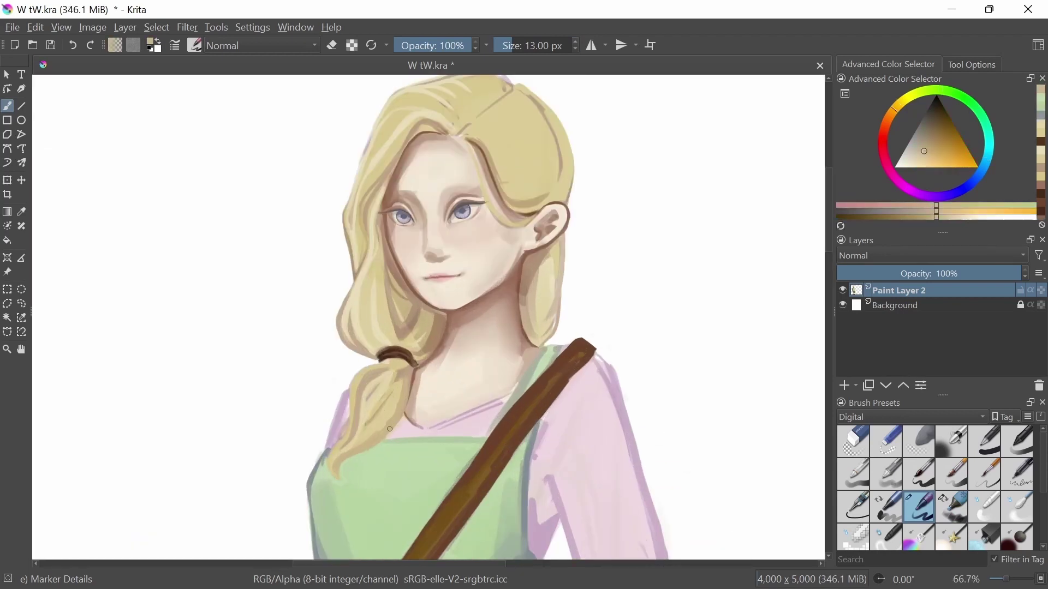
pyautogui.keyDown('ctrl'); pyautogui.click(392, 379); pyautogui.keyUp('ctrl')
pyautogui.keyDown('ctrl'); pyautogui.click(348, 454); pyautogui.keyUp('ctrl')
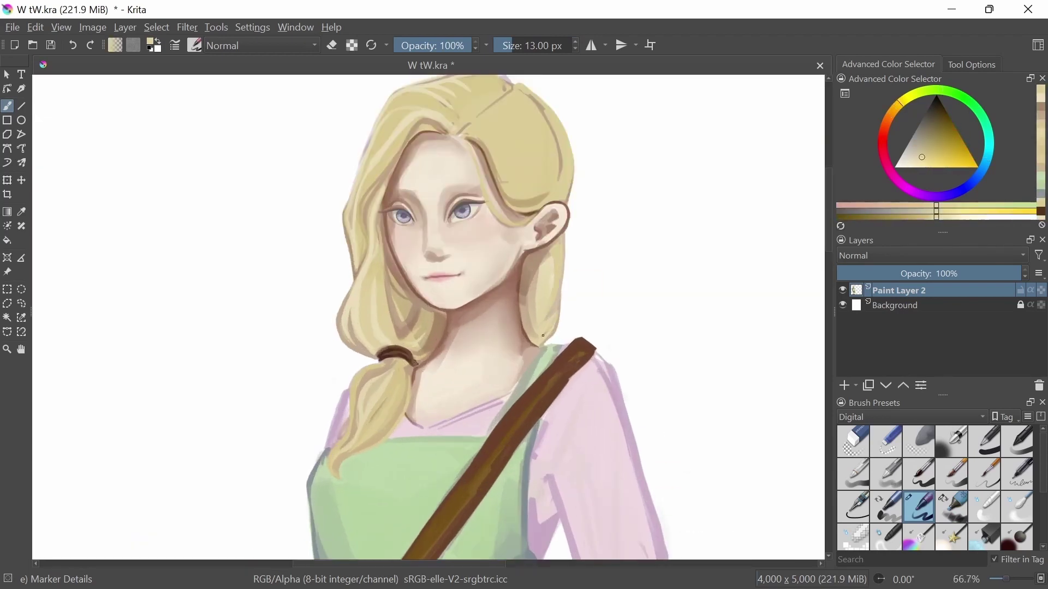
pyautogui.keyDown('ctrl'); pyautogui.click(528, 323); pyautogui.keyUp('ctrl')
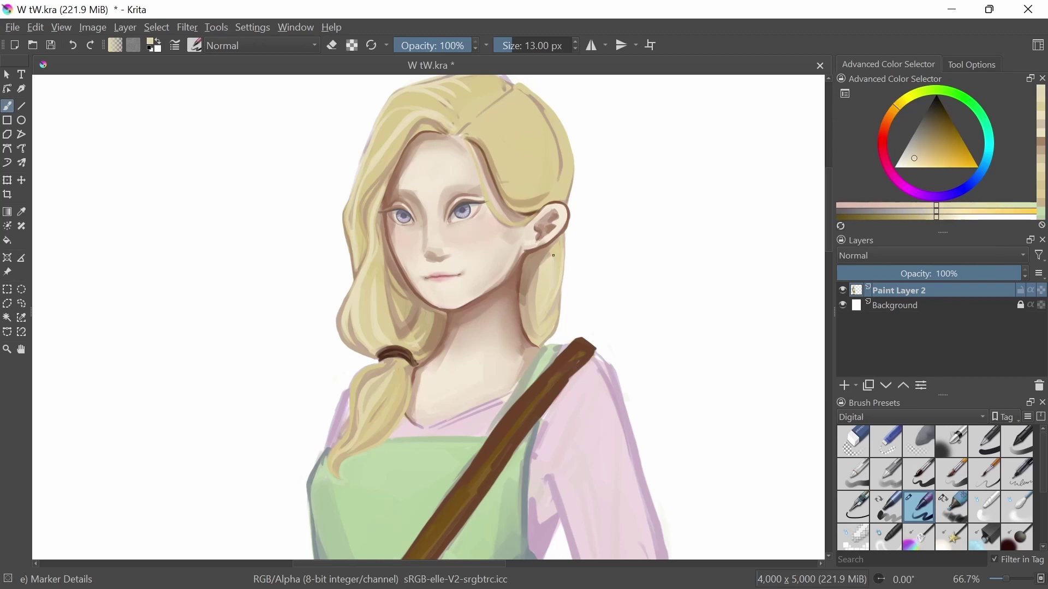
pyautogui.hscroll(2, 534, 274)
pyautogui.scroll(4, 533, 273)
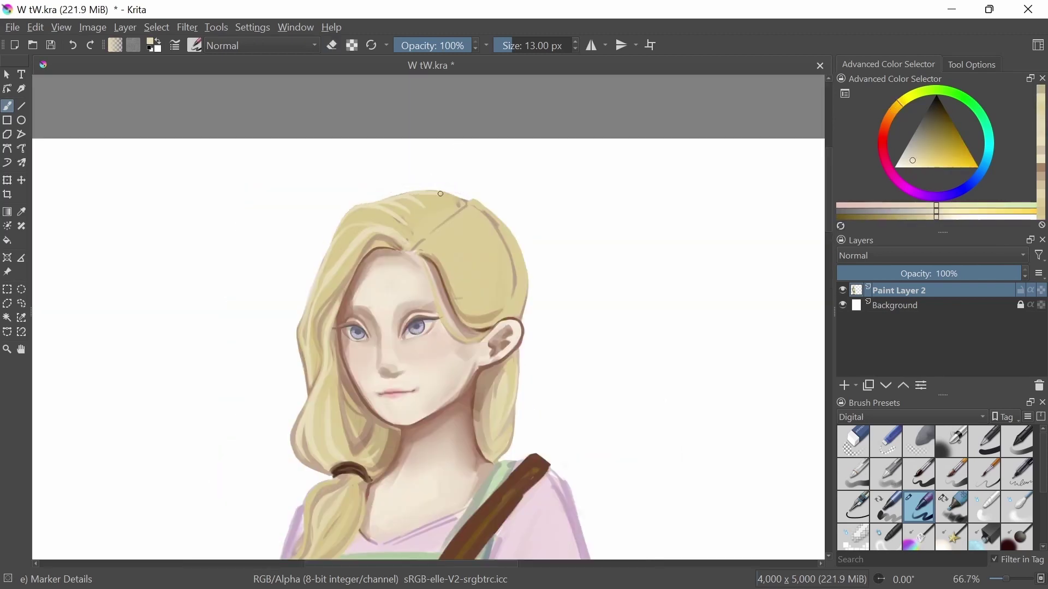
# Shade the top of the hair with sampled brownish-orange and pale yellow colours.
pyautogui.keyDown('ctrl'); pyautogui.click(478, 212); pyautogui.keyUp('ctrl')
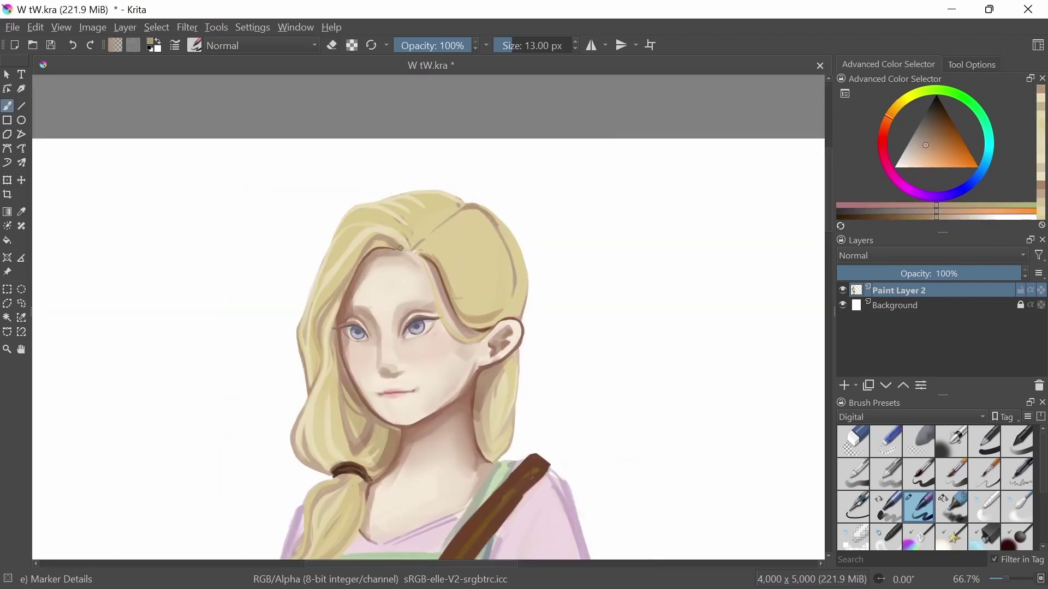
pyautogui.keyDown('ctrl'); pyautogui.click(395, 243); pyautogui.keyUp('ctrl')
pyautogui.keyDown('ctrl'); pyautogui.click(426, 247); pyautogui.keyUp('ctrl')
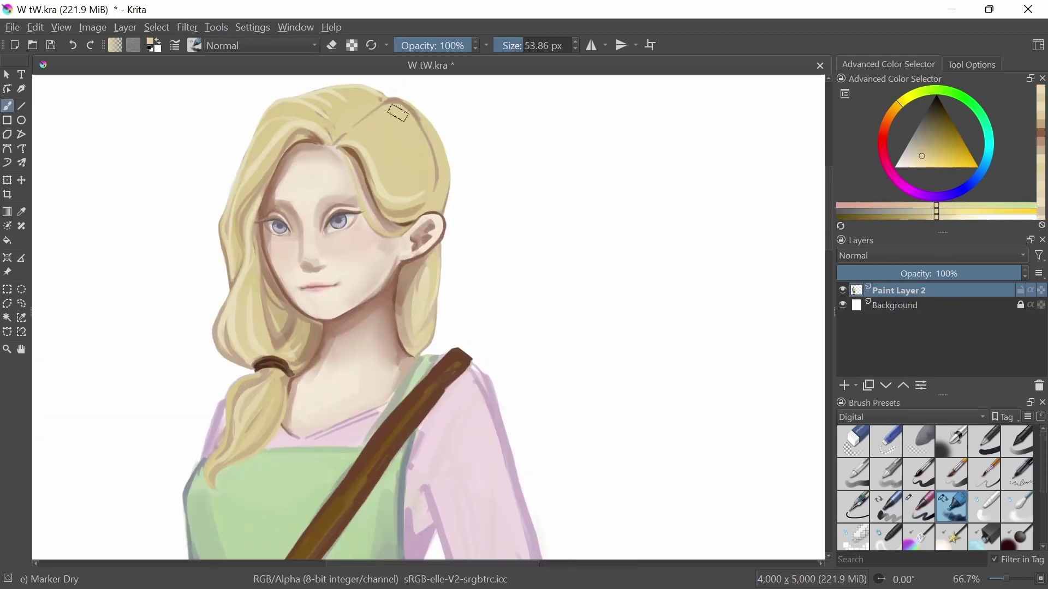
pyautogui.keyDown('ctrl'); pyautogui.click(439, 136); pyautogui.keyUp('ctrl')
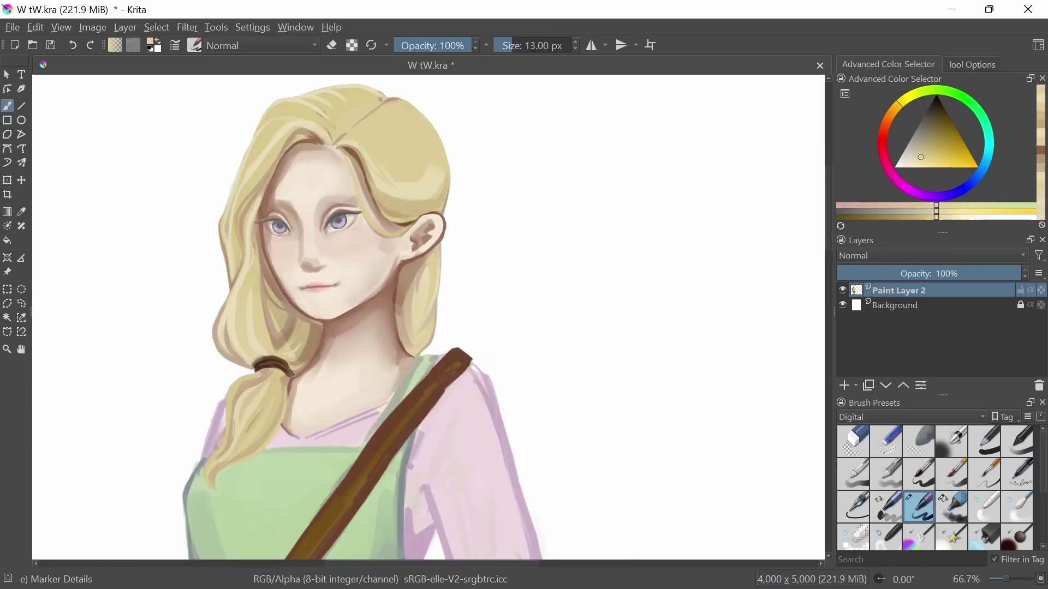
pyautogui.keyDown('ctrl'); pyautogui.click(436, 176); pyautogui.keyUp('ctrl')
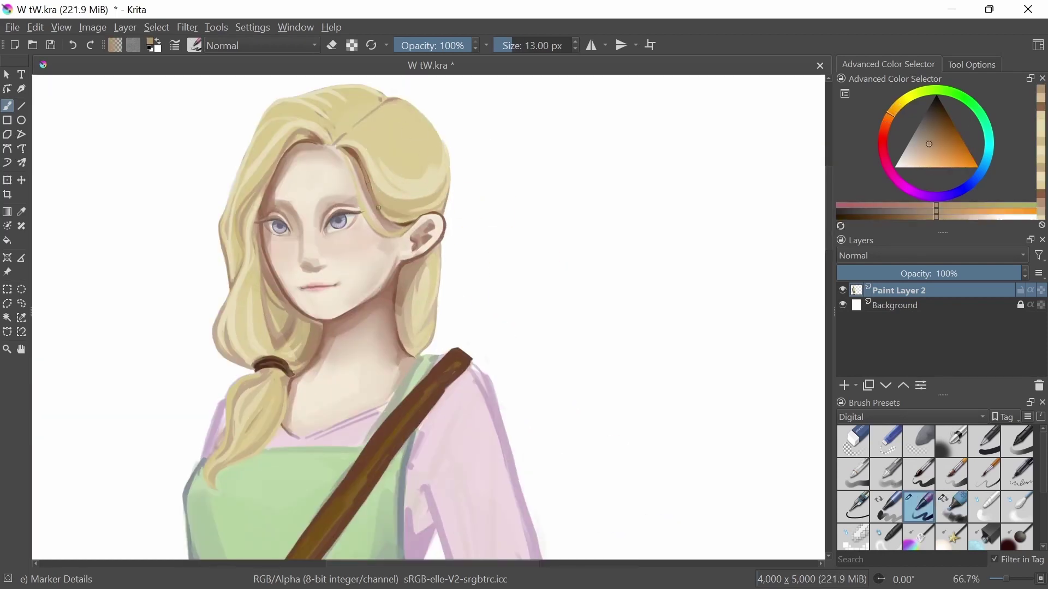
pyautogui.scroll(-1, 485, 115)
pyautogui.scroll(1, 303, 254)
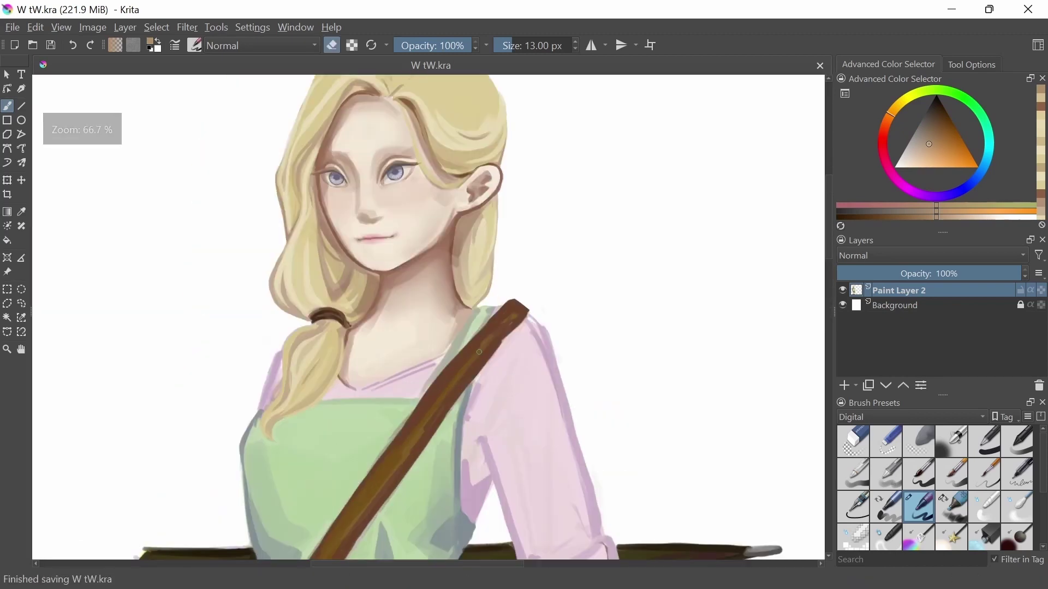
# Sample skin-shadow brown, the grey-teal apron shadow and the shirt pink around the dress.
pyautogui.keyDown('ctrl'); pyautogui.click(446, 350); pyautogui.keyUp('ctrl')
pyautogui.keyDown('ctrl'); pyautogui.click(382, 417); pyautogui.keyUp('ctrl')
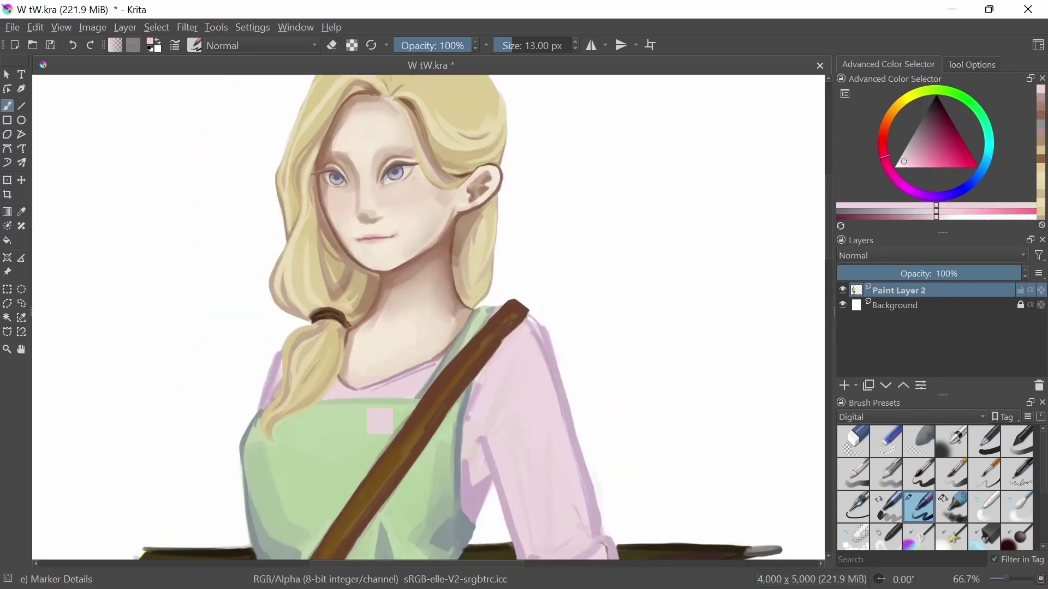
pyautogui.keyDown('ctrl'); pyautogui.click(305, 366); pyautogui.keyUp('ctrl')
pyautogui.keyDown('ctrl'); pyautogui.click(275, 397); pyautogui.keyUp('ctrl')
pyautogui.keyDown('ctrl'); pyautogui.click(268, 412); pyautogui.keyUp('ctrl')
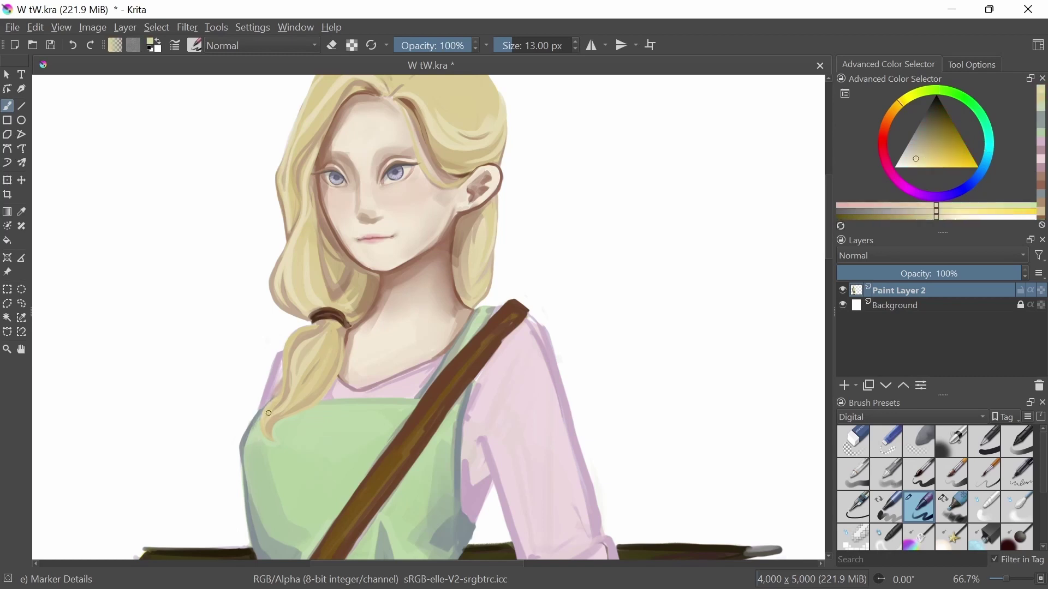
pyautogui.keyDown('ctrl'); pyautogui.click(284, 381); pyautogui.keyUp('ctrl')
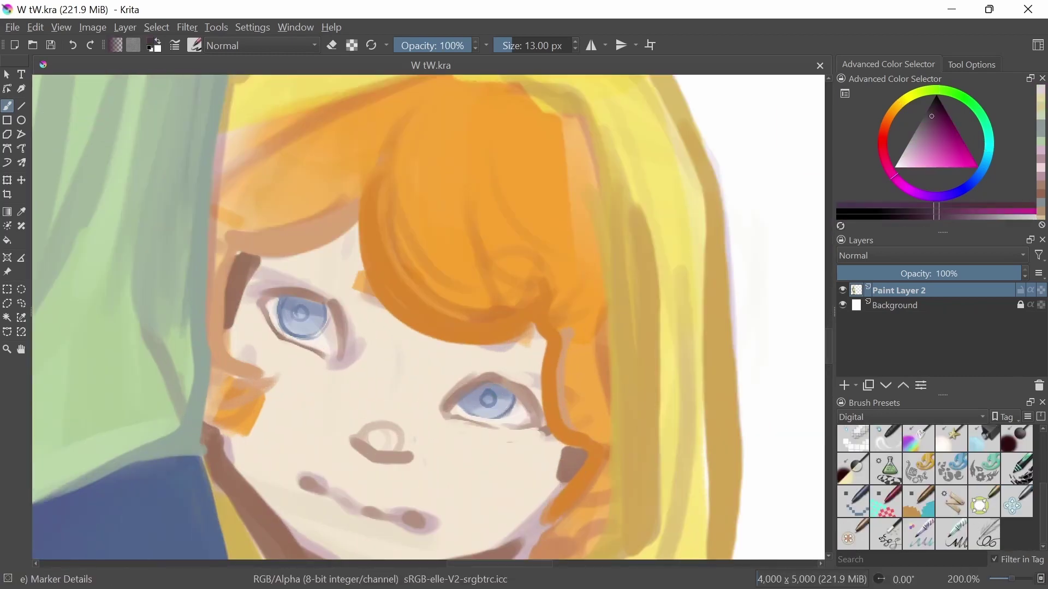
# Paint the child's eyes in light and deeper blue, then shade the face in peach skin tone.
pyautogui.press('[')
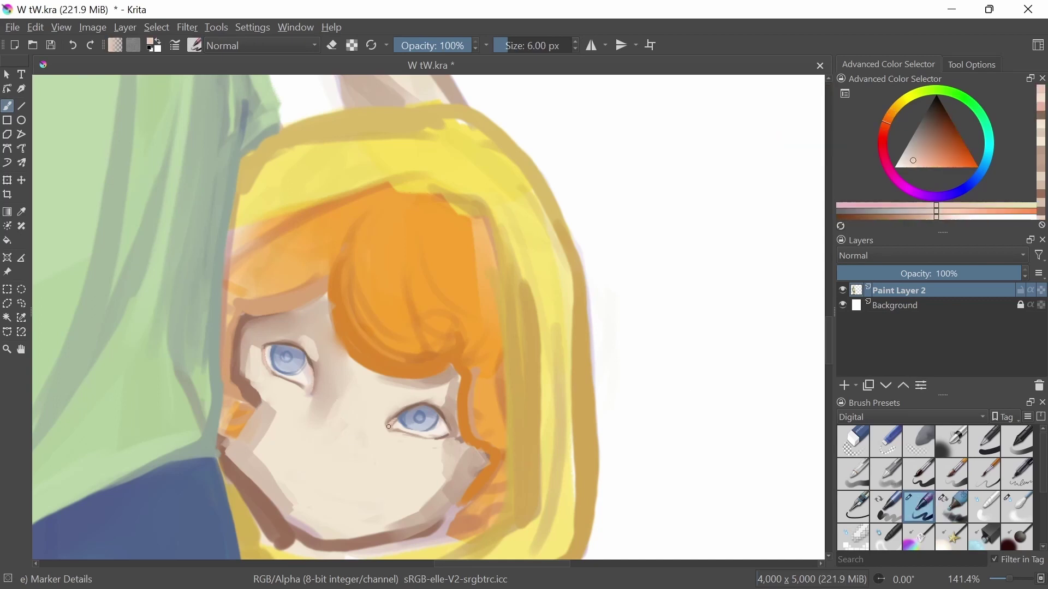
pyautogui.keyDown('ctrl'); pyautogui.click(420, 420); pyautogui.keyUp('ctrl')
pyautogui.keyDown('ctrl'); pyautogui.click(289, 356); pyautogui.keyUp('ctrl')
pyautogui.press('/')
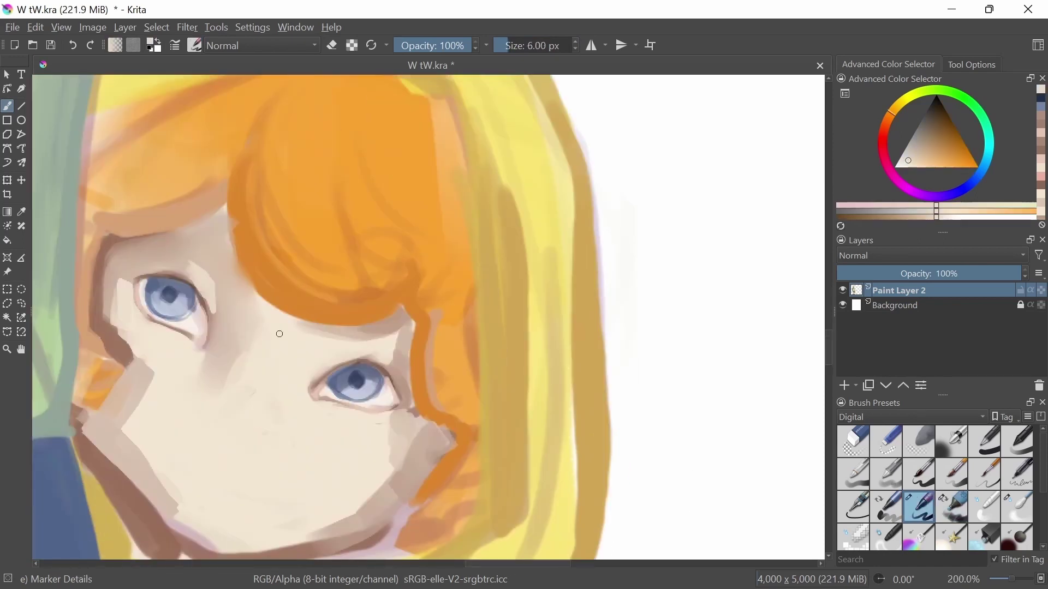
pyautogui.press('/')
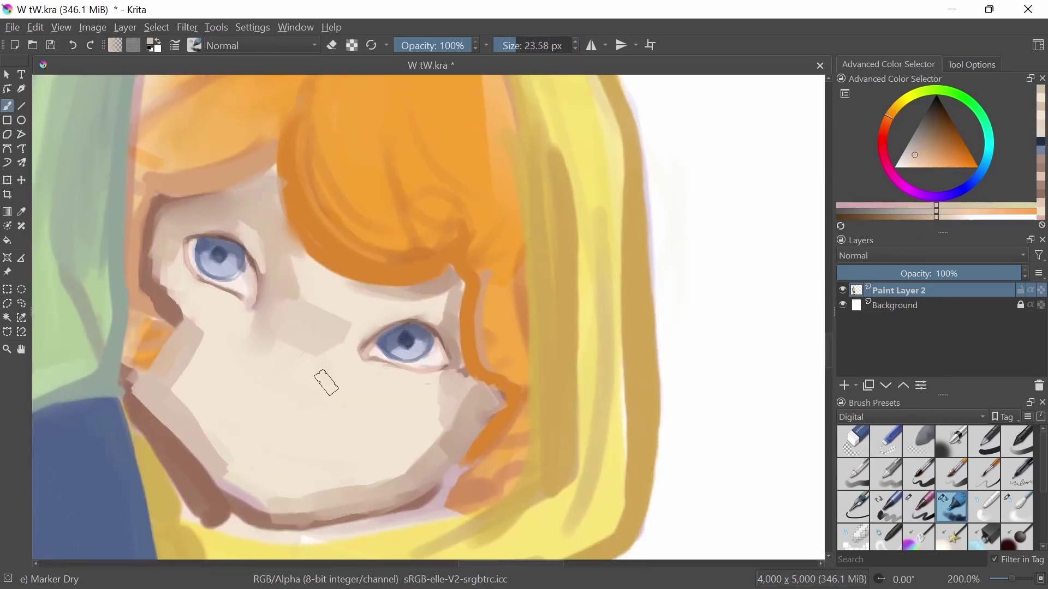
pyautogui.press('/')
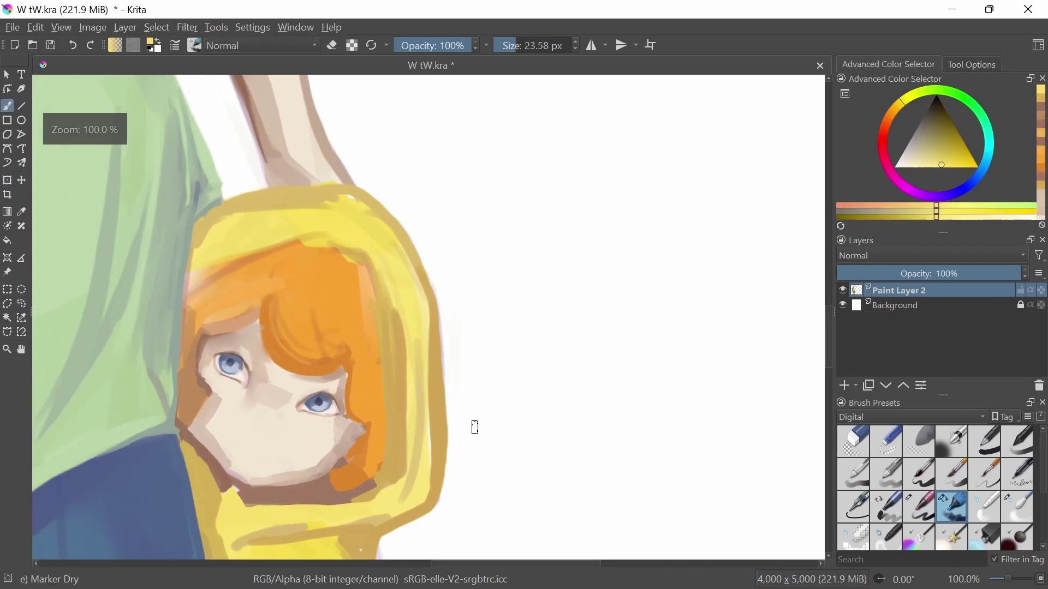
pyautogui.scroll(1, 475, 426)
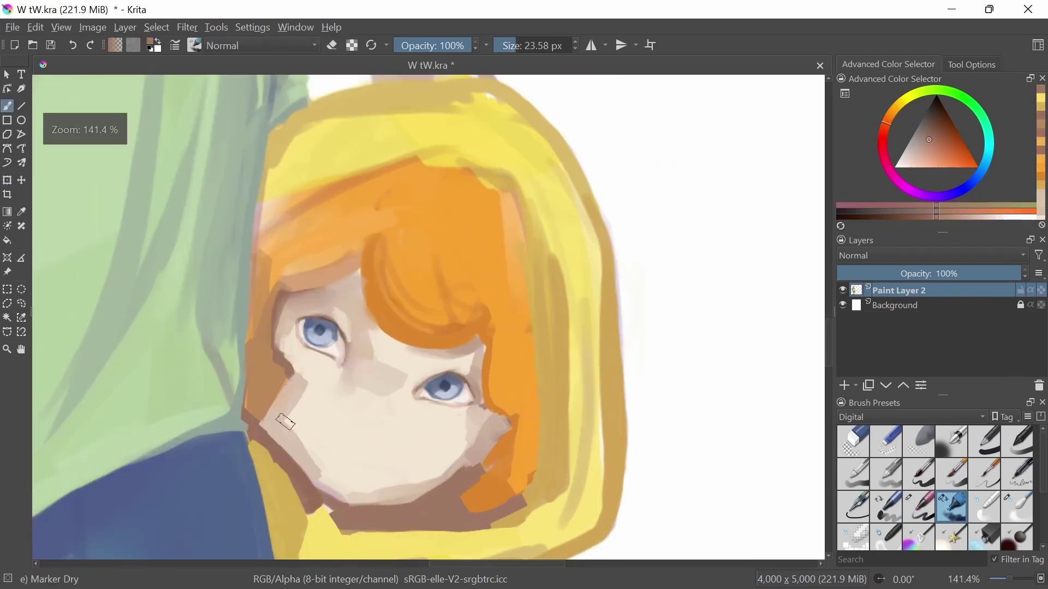
pyautogui.keyDown('ctrl'); pyautogui.click(354, 472); pyautogui.keyUp('ctrl')
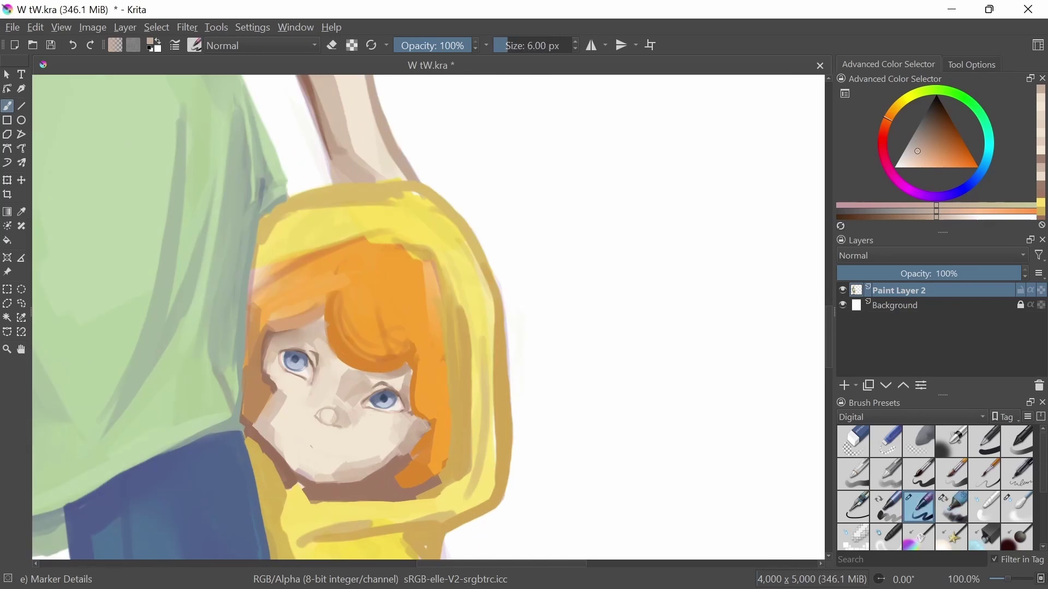
pyautogui.scroll(-4, 351, 451)
pyautogui.scroll(3, 339, 445)
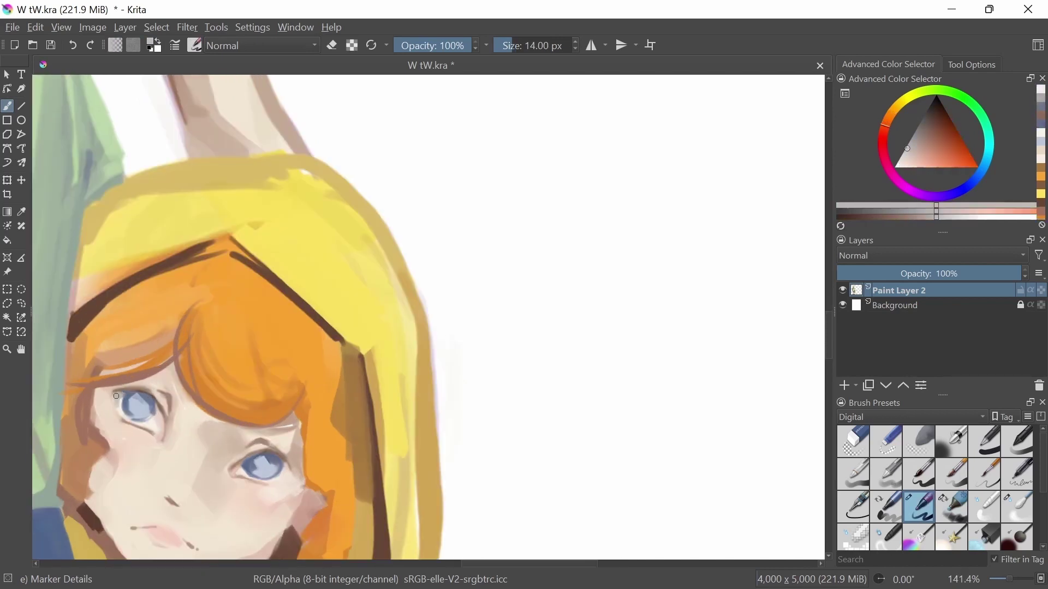
# Outline the child's hood in dark reddish brown with the dry and detail markers.
pyautogui.keyDown('ctrl'); pyautogui.click(121, 392); pyautogui.keyUp('ctrl')
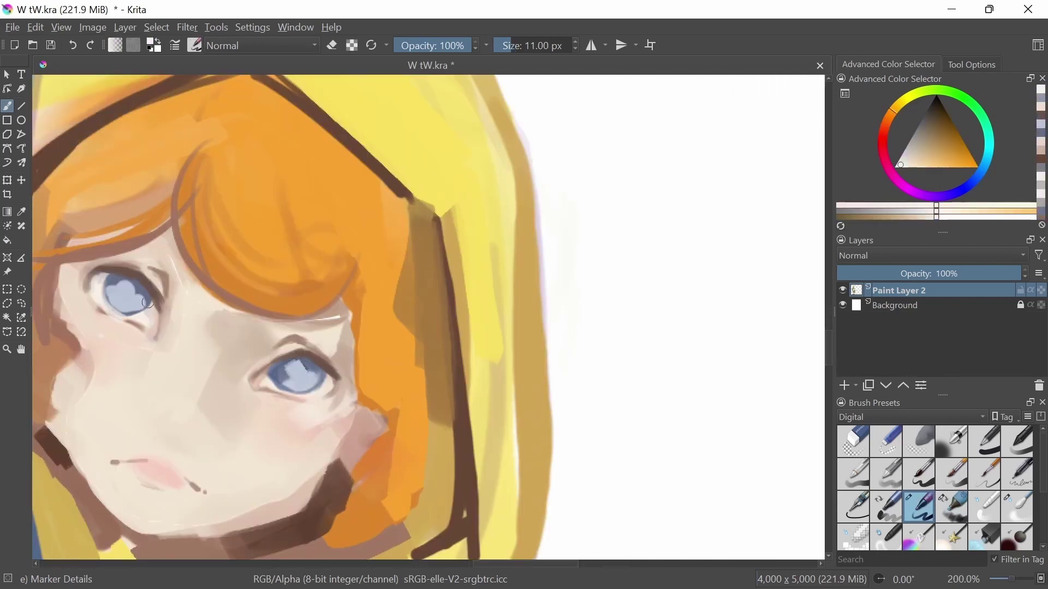
pyautogui.press('/')
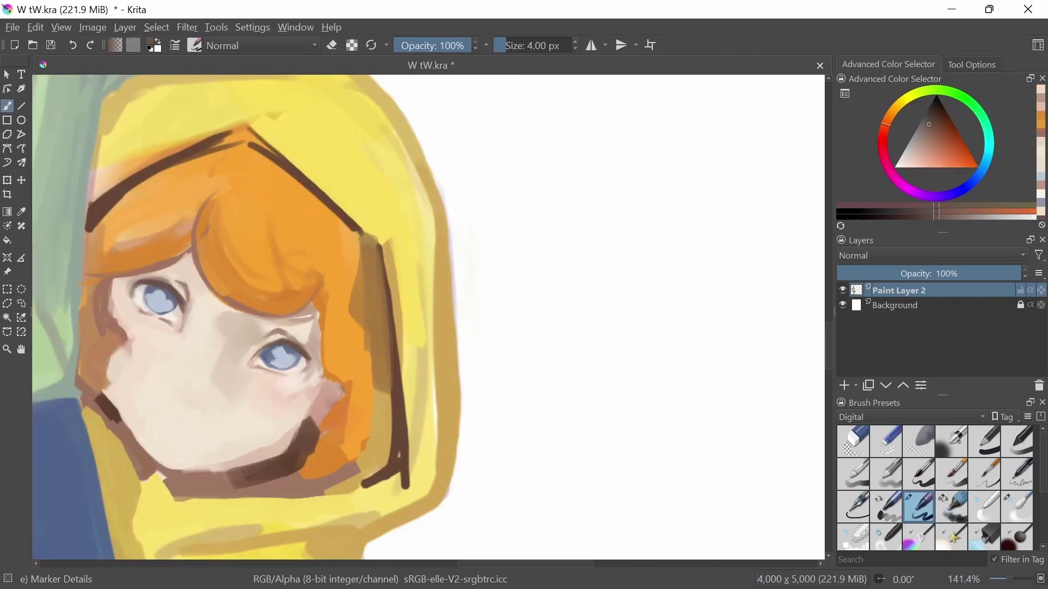
pyautogui.press('/')
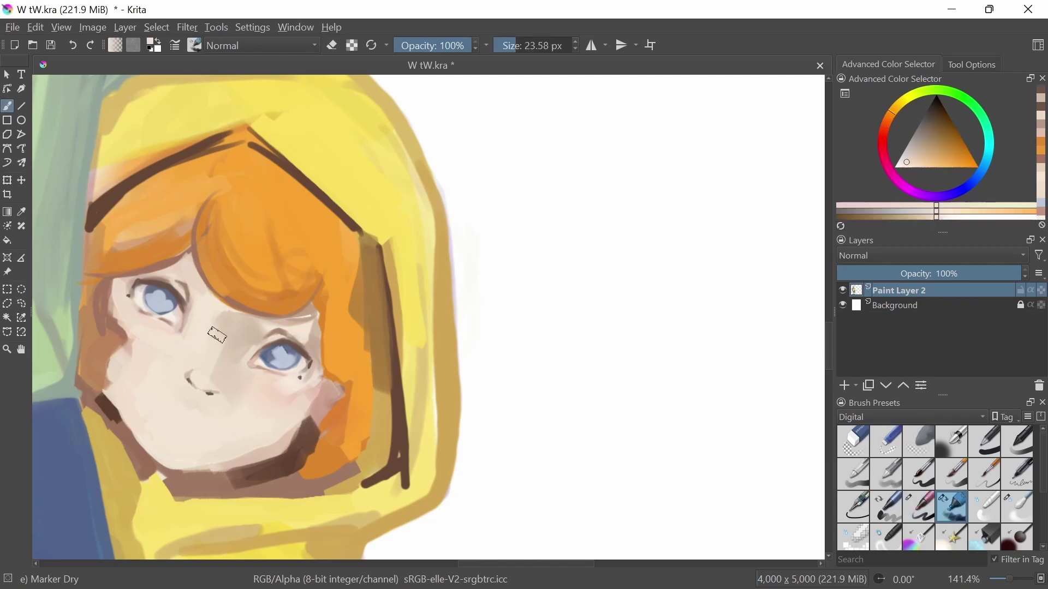
pyautogui.keyDown('ctrl'); pyautogui.click(327, 359); pyautogui.keyUp('ctrl')
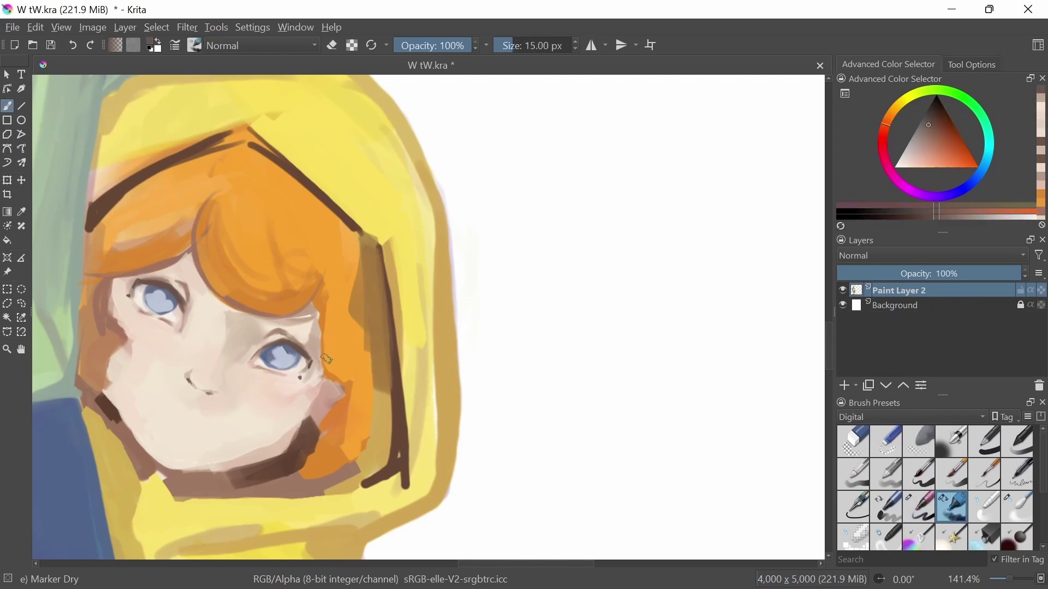
pyautogui.press('/')
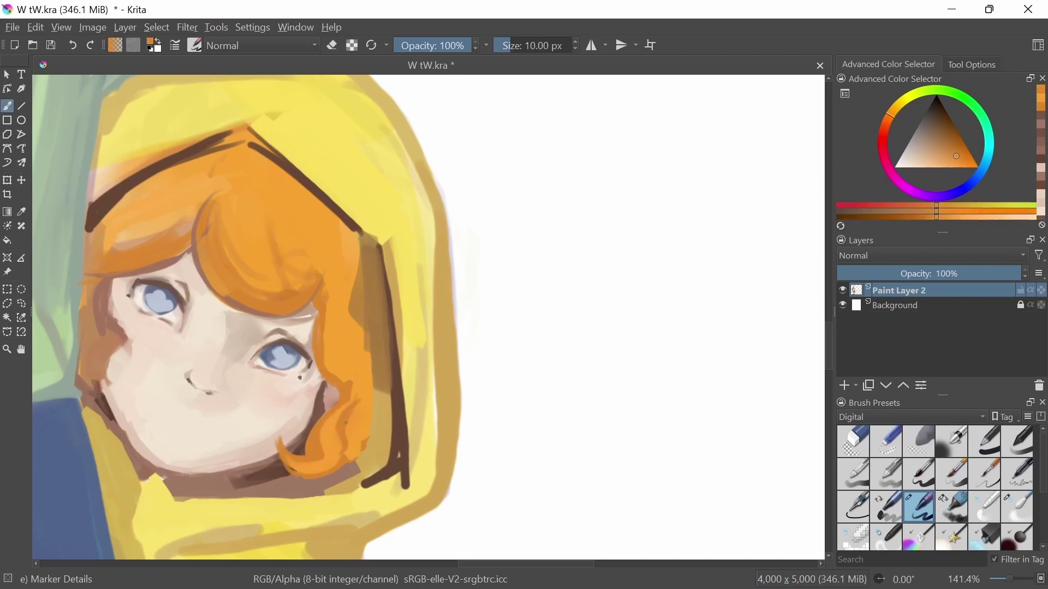
pyautogui.press('-')
pyautogui.press('/')
pyautogui.keyDown('ctrl'); pyautogui.click(407, 380); pyautogui.keyUp('ctrl')
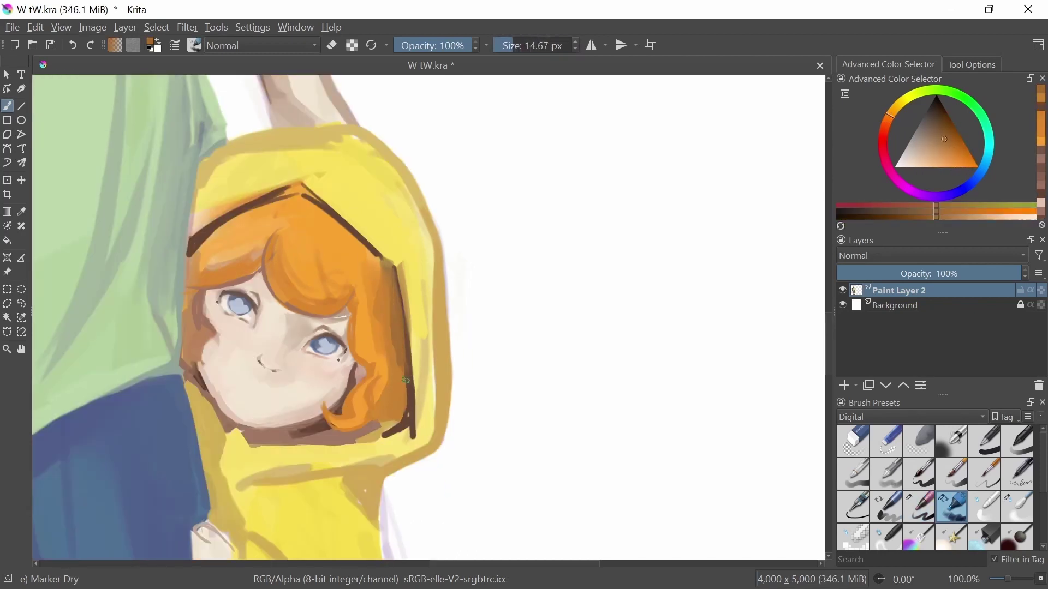
# Sample dark brown from the painting and dab it on with a smaller brush.
pyautogui.keyDown('ctrl'); pyautogui.click(409, 424); pyautogui.keyUp('ctrl')
pyautogui.keyDown('ctrl'); pyautogui.click(192, 248); pyautogui.keyUp('ctrl')
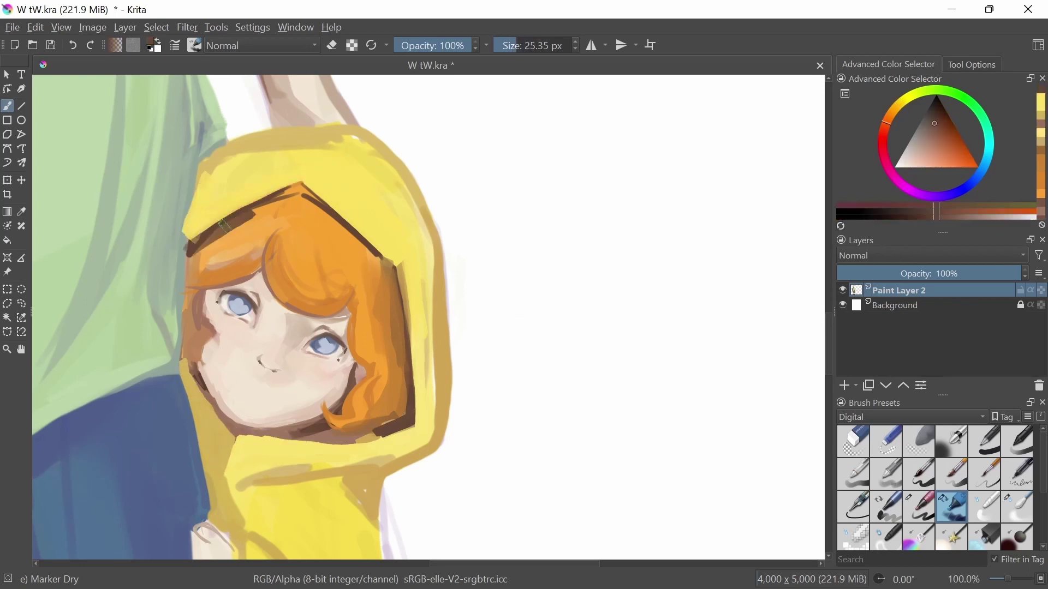
pyautogui.press('-')
pyautogui.click(243, 320)
pyautogui.scroll(-3, 449, 503)
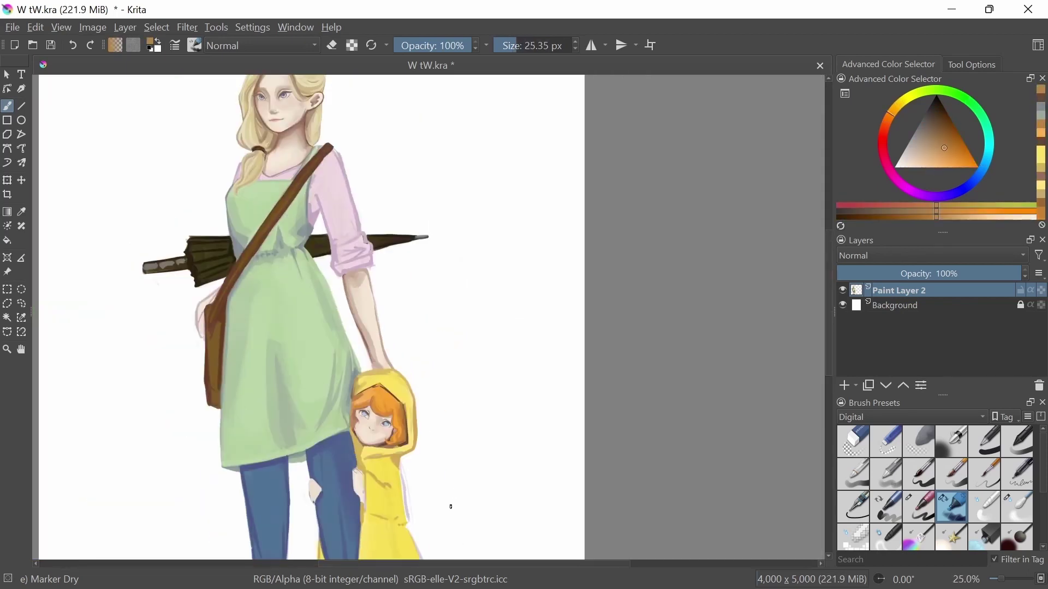
pyautogui.scroll(2, 416, 440)
# Sample light purple and pink sleeve colours using the Marker Details brush.
pyautogui.press('/')
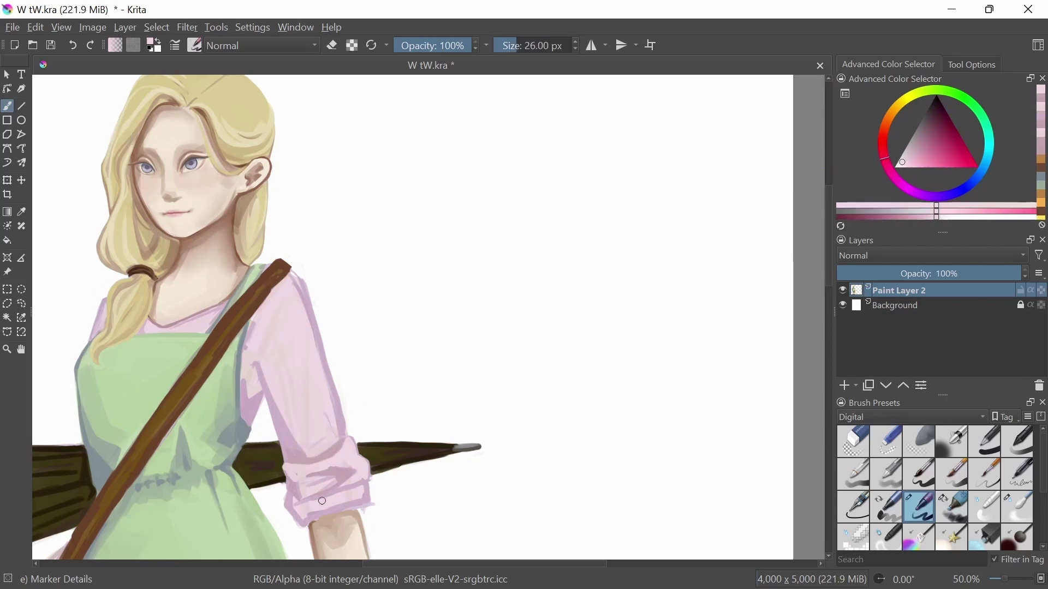
pyautogui.keyDown('ctrl'); pyautogui.click(285, 430); pyautogui.keyUp('ctrl')
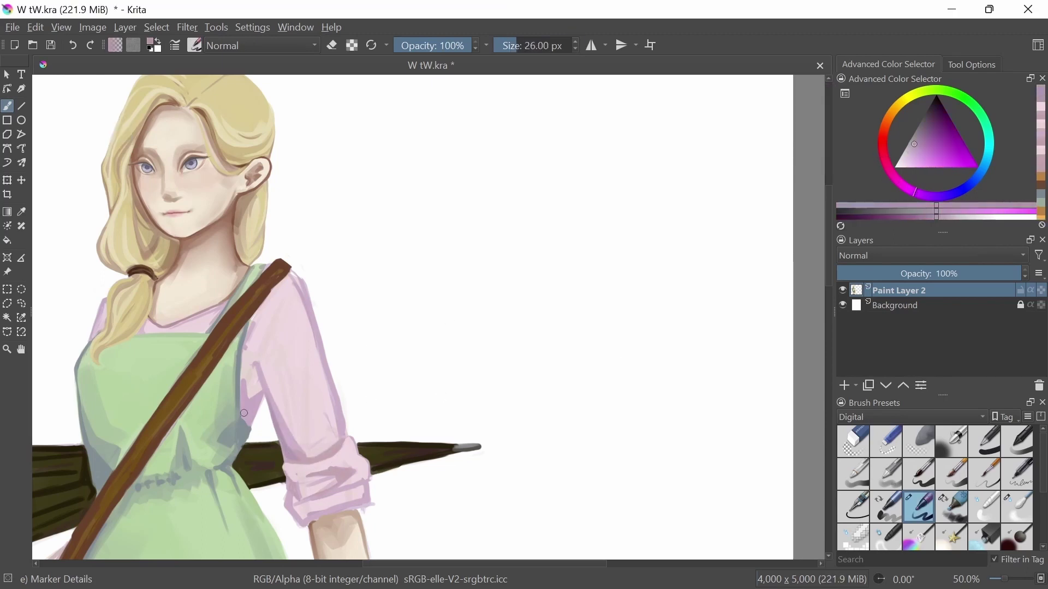
pyautogui.keyDown('ctrl'); pyautogui.click(284, 416); pyautogui.keyUp('ctrl')
pyautogui.press('/')
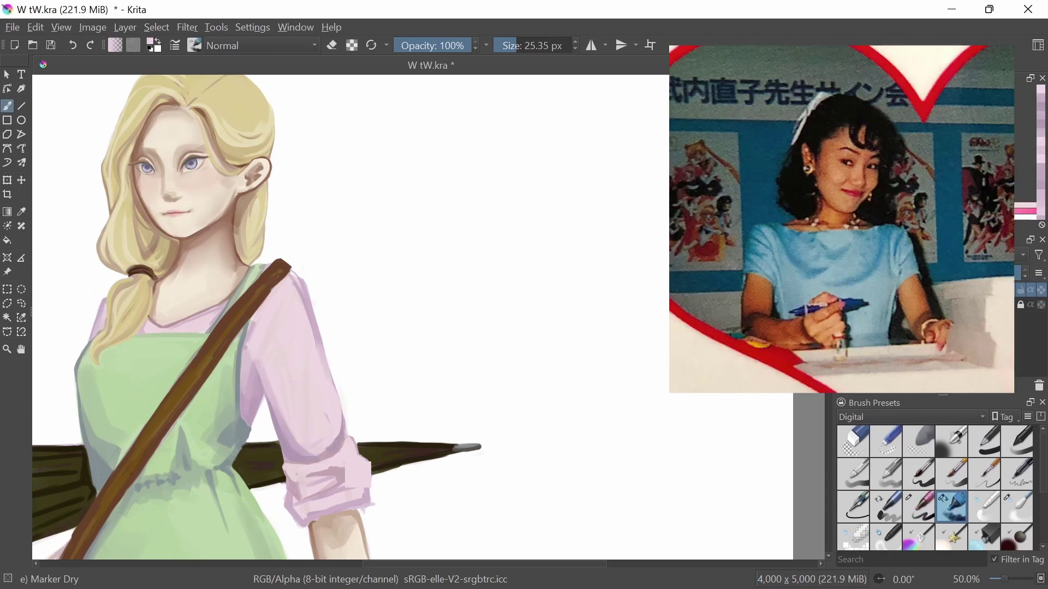
pyautogui.press('/')
pyautogui.keyDown('ctrl'); pyautogui.click(318, 462); pyautogui.keyUp('ctrl')
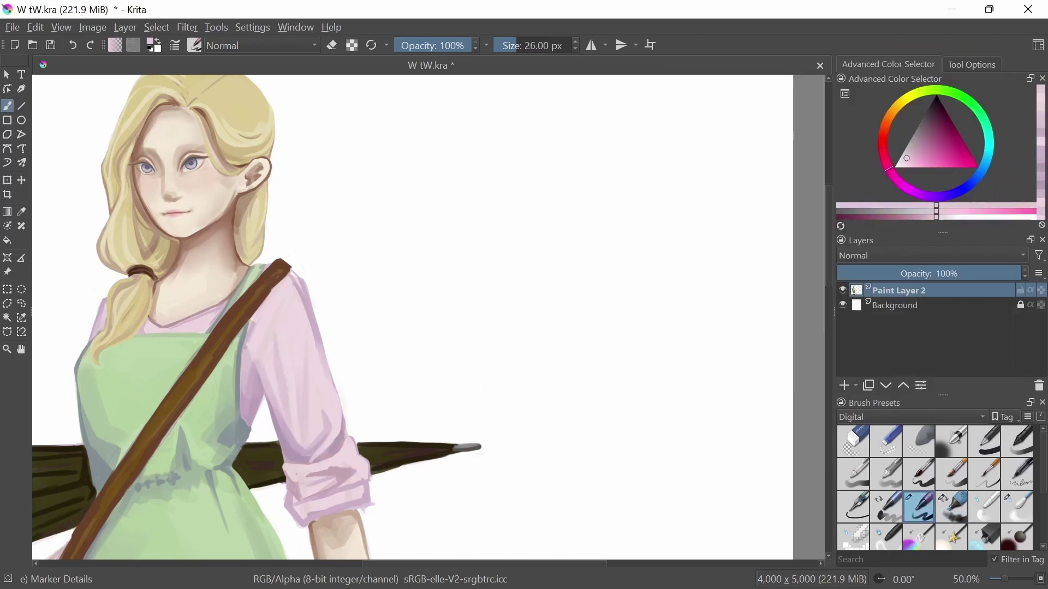
pyautogui.keyDown('ctrl'); pyautogui.click(252, 327); pyautogui.keyUp('ctrl')
# Shrink the brush and paint deeper pink fold shading on the rolled sleeve cuff.
pyautogui.press('[')
pyautogui.press('[')
pyautogui.press('[')
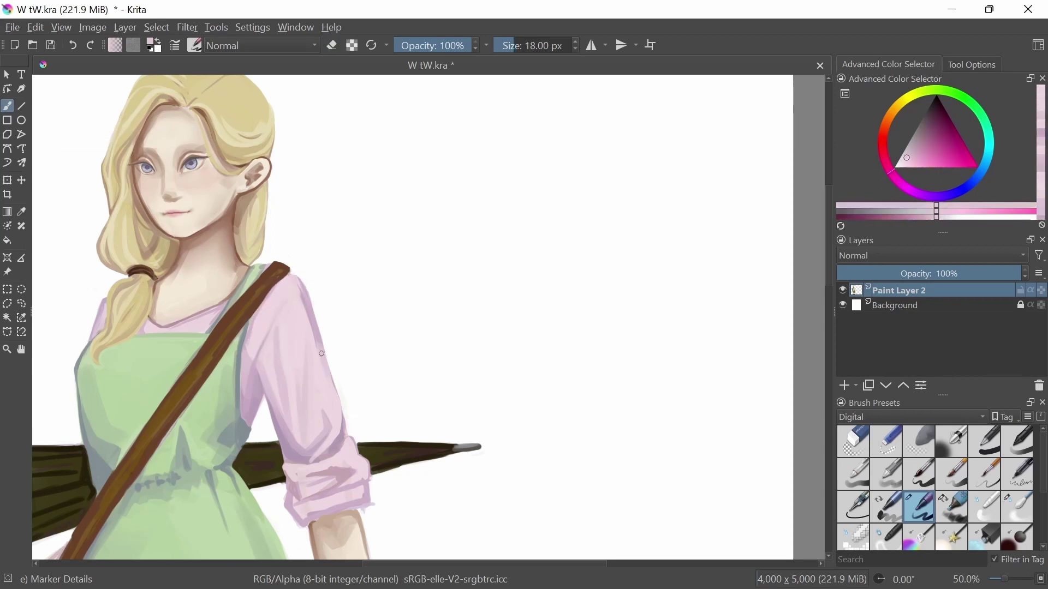
pyautogui.moveTo(301, 484); pyautogui.dragTo(345, 429)
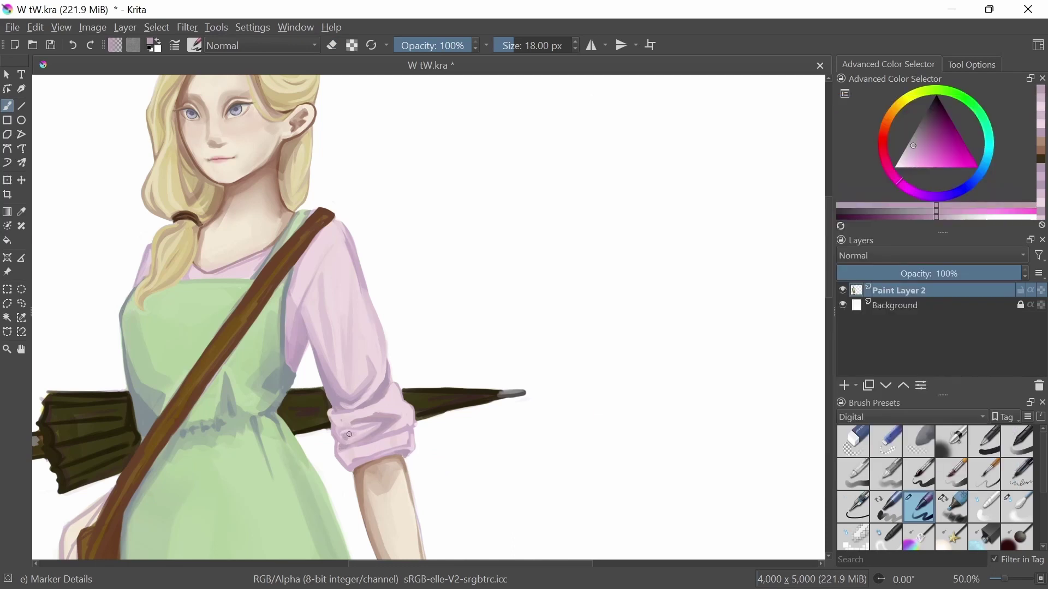
pyautogui.press('/')
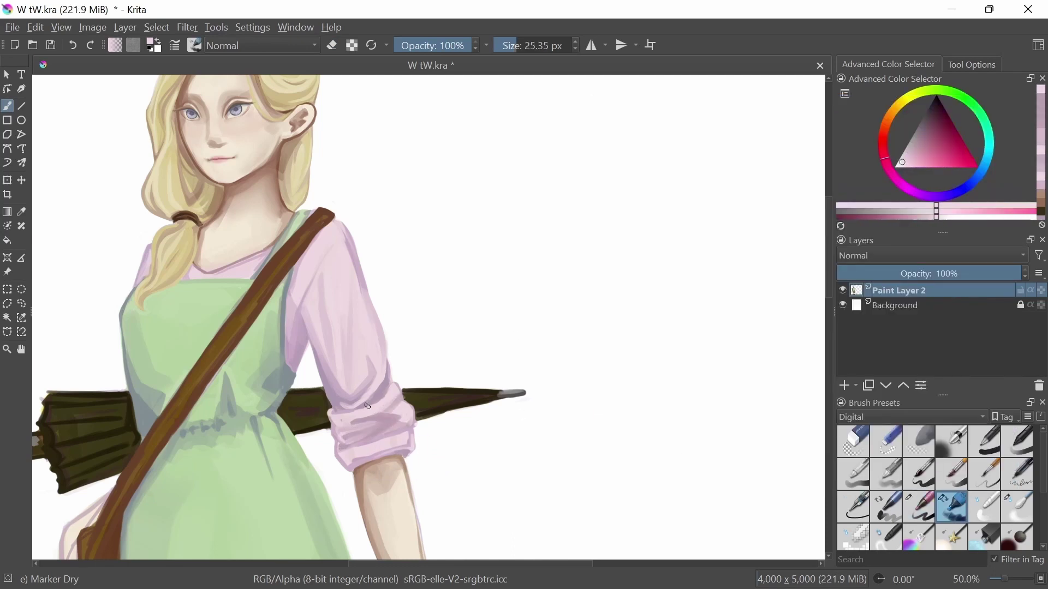
pyautogui.press('/')
pyautogui.keyDown('ctrl'); pyautogui.click(346, 429); pyautogui.keyUp('ctrl')
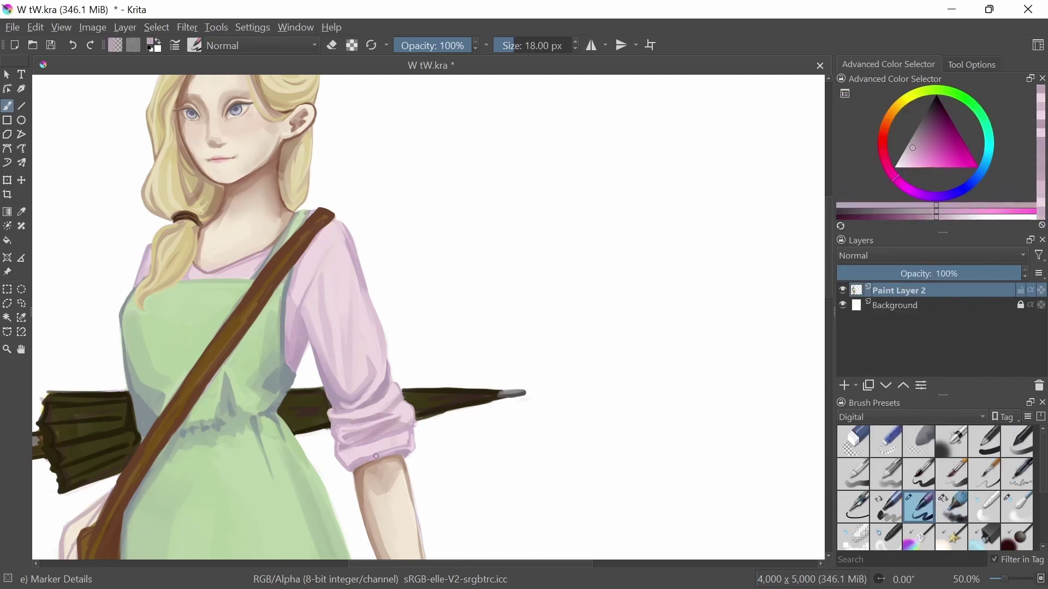
# Sample the arm skin tone, apron green and a grey-blue apron shadow across the torso.
pyautogui.keyDown('ctrl'); pyautogui.click(355, 463); pyautogui.keyUp('ctrl')
pyautogui.moveTo(378, 539); pyautogui.dragTo(283, 460)
pyautogui.moveTo(63, 231); pyautogui.dragTo(260, 268)
pyautogui.keyDown('ctrl'); pyautogui.click(383, 401); pyautogui.keyUp('ctrl')
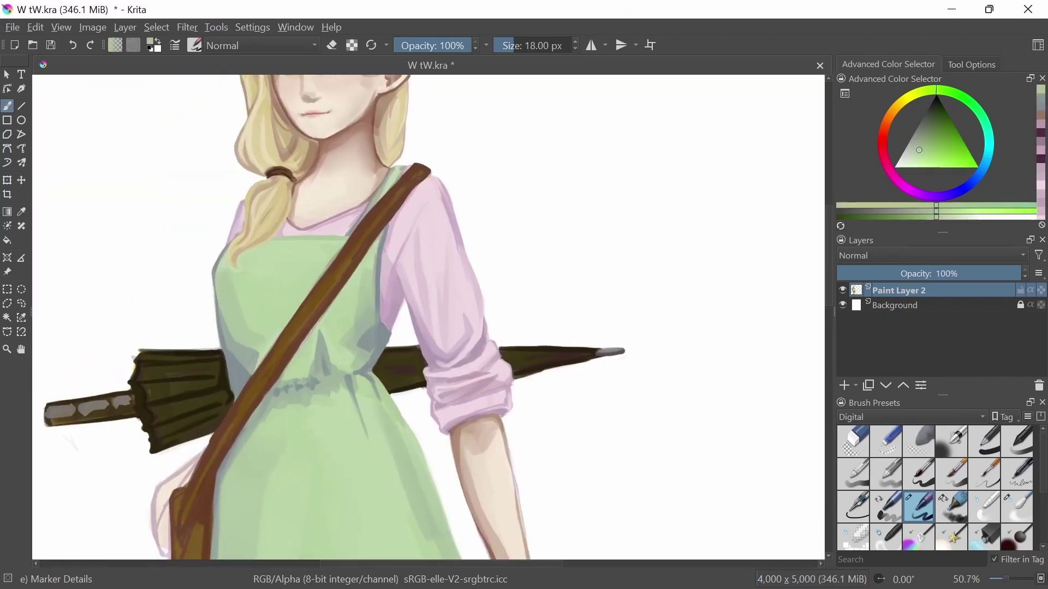
pyautogui.moveTo(375, 252)
pyautogui.mouseDown()
pyautogui.moveTo(377, 281)
pyautogui.moveTo(406, 266)
pyautogui.moveTo(389, 333)
pyautogui.moveTo(380, 500)
pyautogui.moveTo(371, 336)
pyautogui.moveTo(355, 303)
pyautogui.mouseUp()
# Switch to the Marker Details preset and zoom out toward the jeans and child.
pyautogui.press('/')
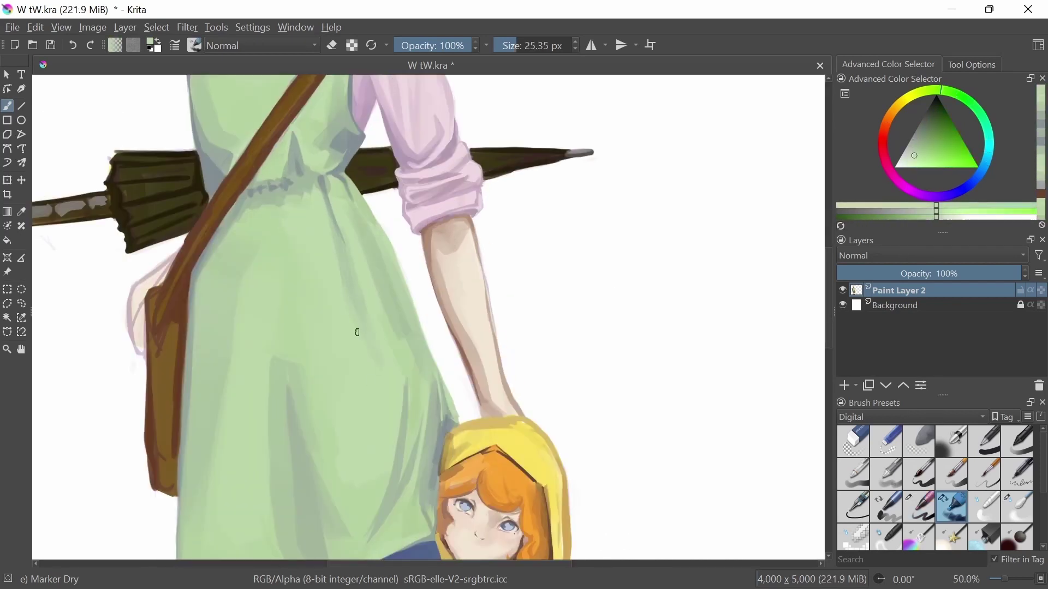
pyautogui.scroll(-3, 358, 333)
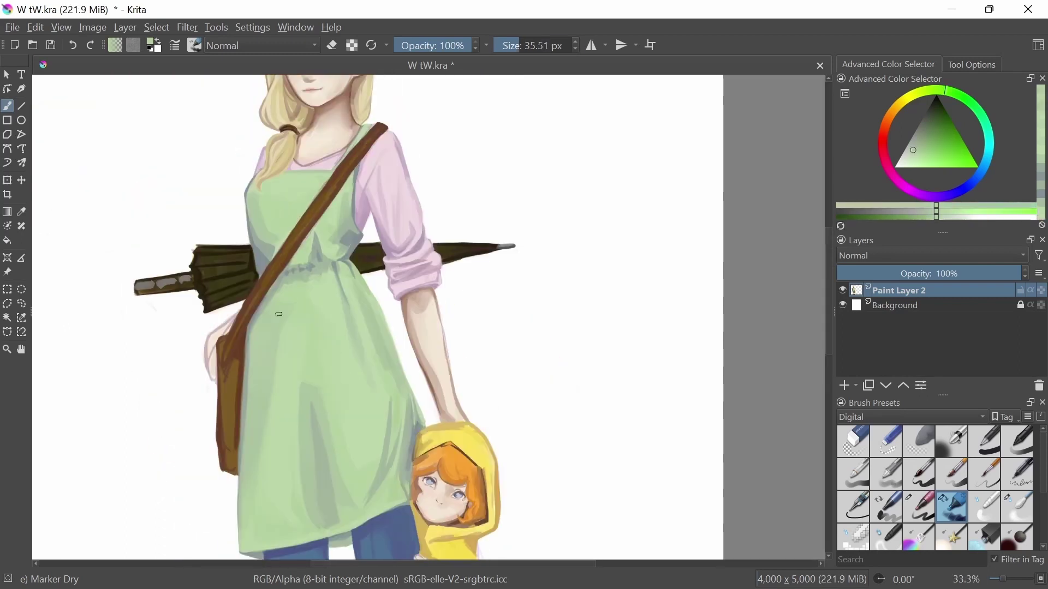
pyautogui.press('/')
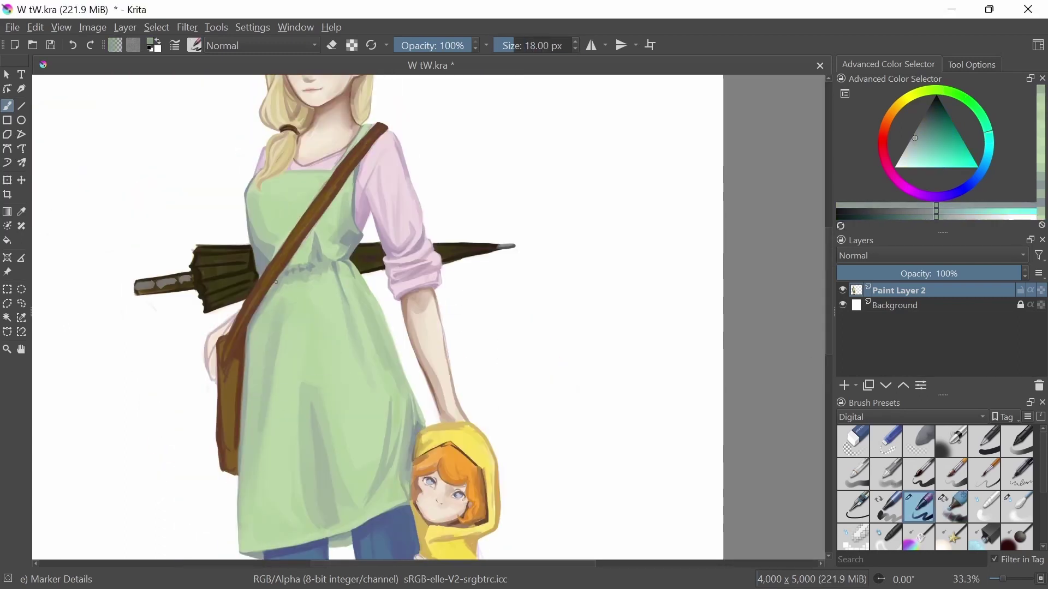
pyautogui.press('-')
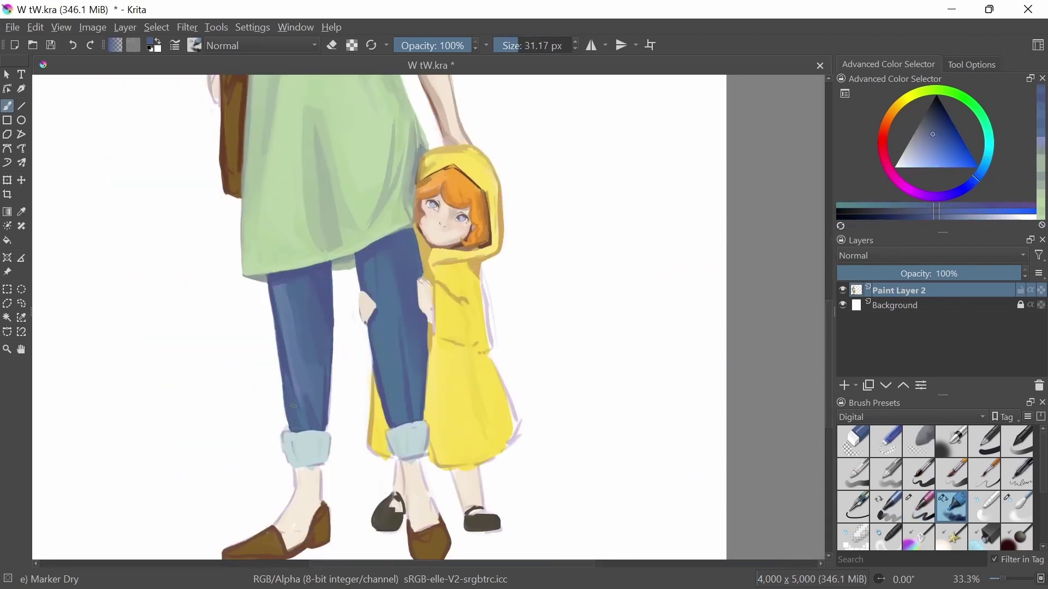
# Paint a light highlight down the jeans and sample lighter blues from them.
pyautogui.press('/')
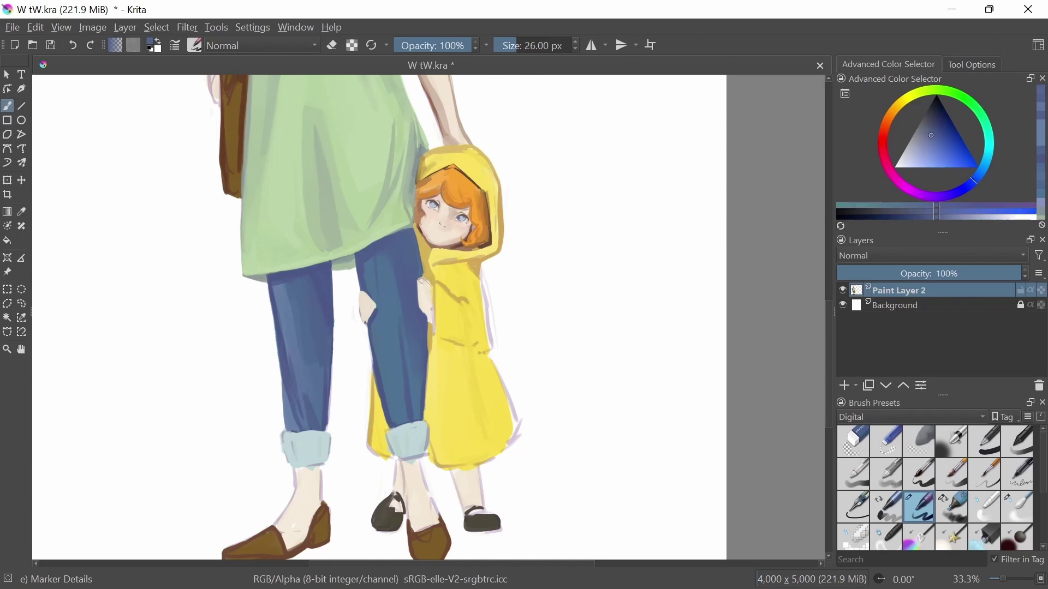
pyautogui.moveTo(334, 301); pyautogui.dragTo(330, 399)
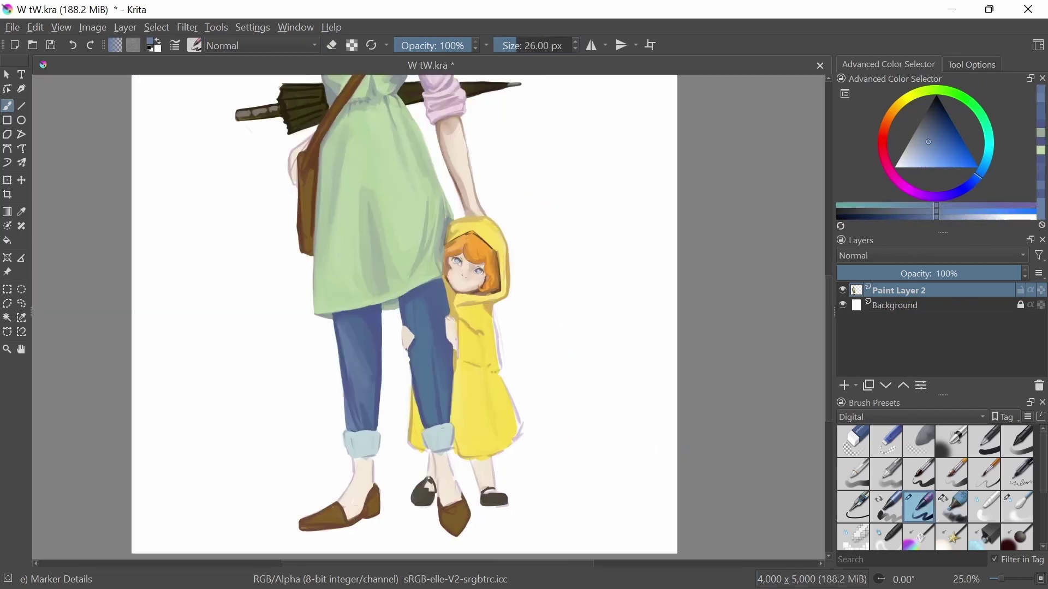
pyautogui.keyDown('ctrl'); pyautogui.click(388, 415); pyautogui.keyUp('ctrl')
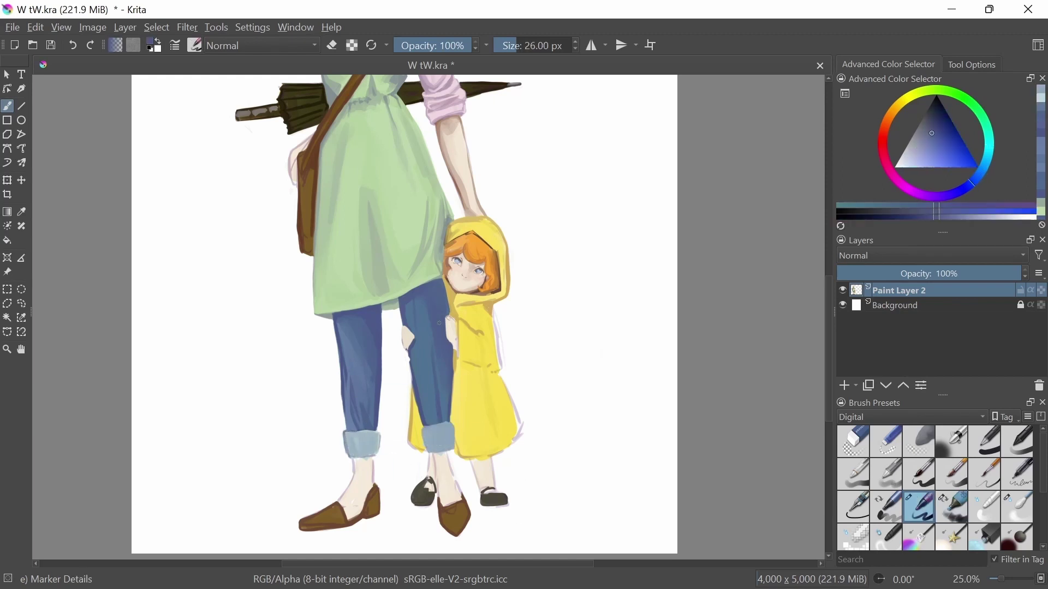
pyautogui.keyDown('ctrl'); pyautogui.click(415, 388); pyautogui.keyUp('ctrl')
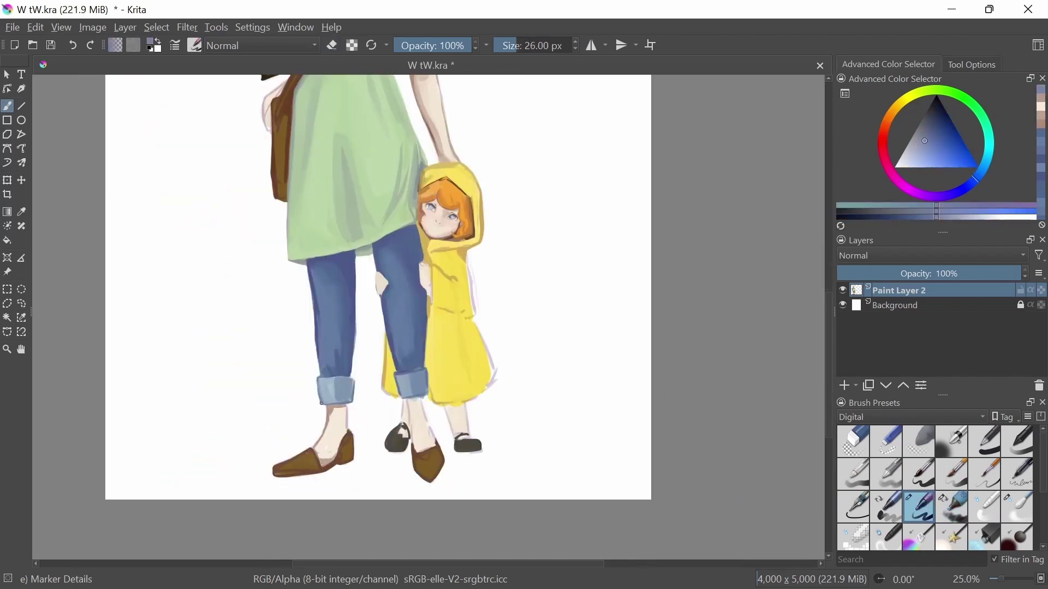
pyautogui.keyDown('ctrl'); pyautogui.click(336, 448); pyautogui.keyUp('ctrl')
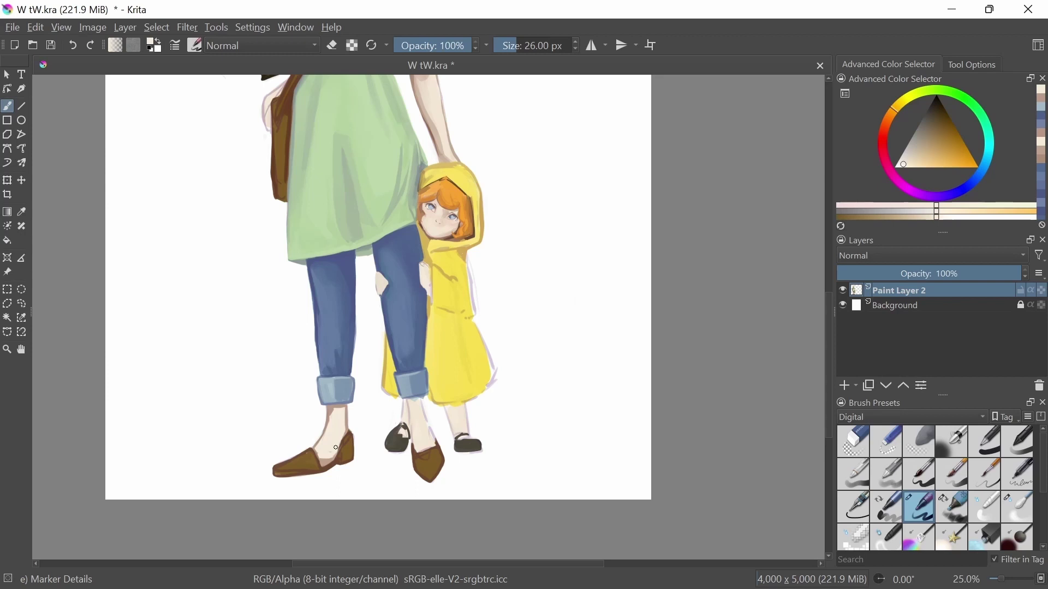
# Sample a light beige and other painting colours while toggling Marker Dry and Marker Details.
pyautogui.press('/')
pyautogui.keyDown('ctrl'); pyautogui.click(461, 179); pyautogui.keyUp('ctrl')
pyautogui.press('/')
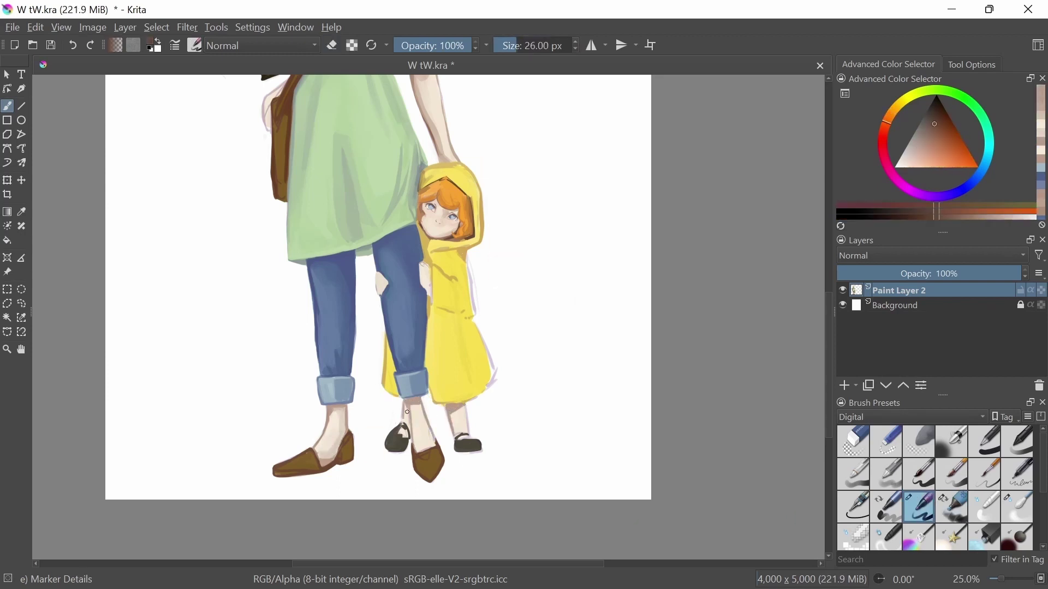
pyautogui.keyDown('ctrl'); pyautogui.click(457, 442); pyautogui.keyUp('ctrl')
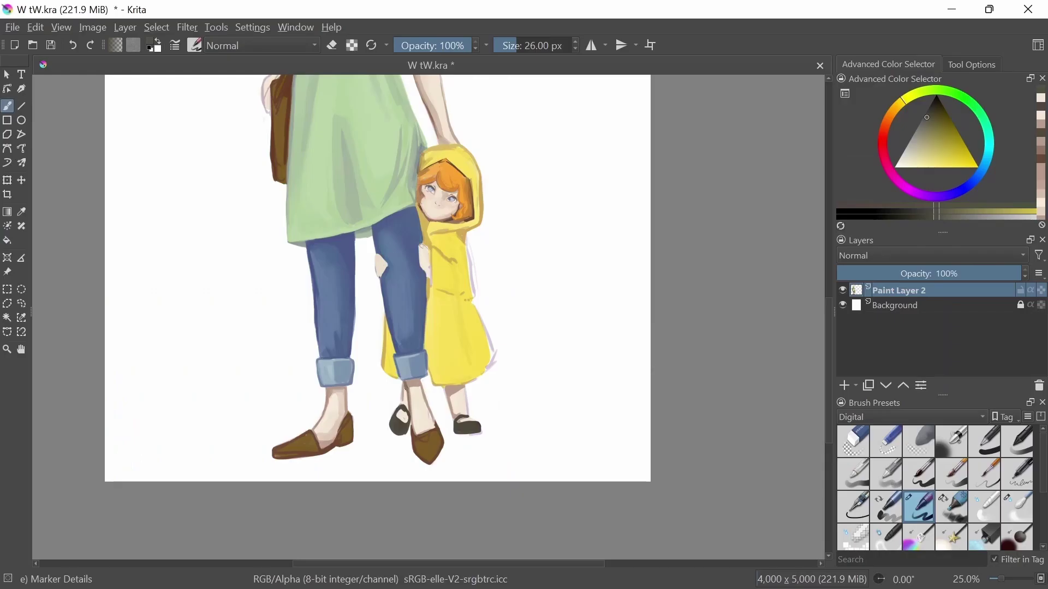
pyautogui.press('/')
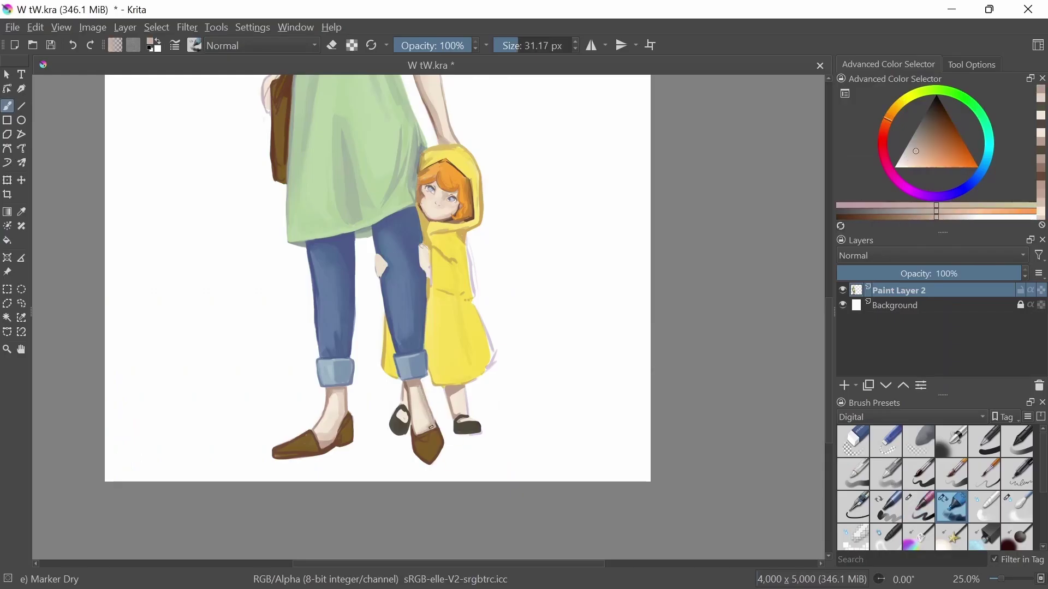
# Touch up the brown shoe with a smaller Marker Details brush.
pyautogui.keyDown('ctrl'); pyautogui.click(345, 428); pyautogui.keyUp('ctrl')
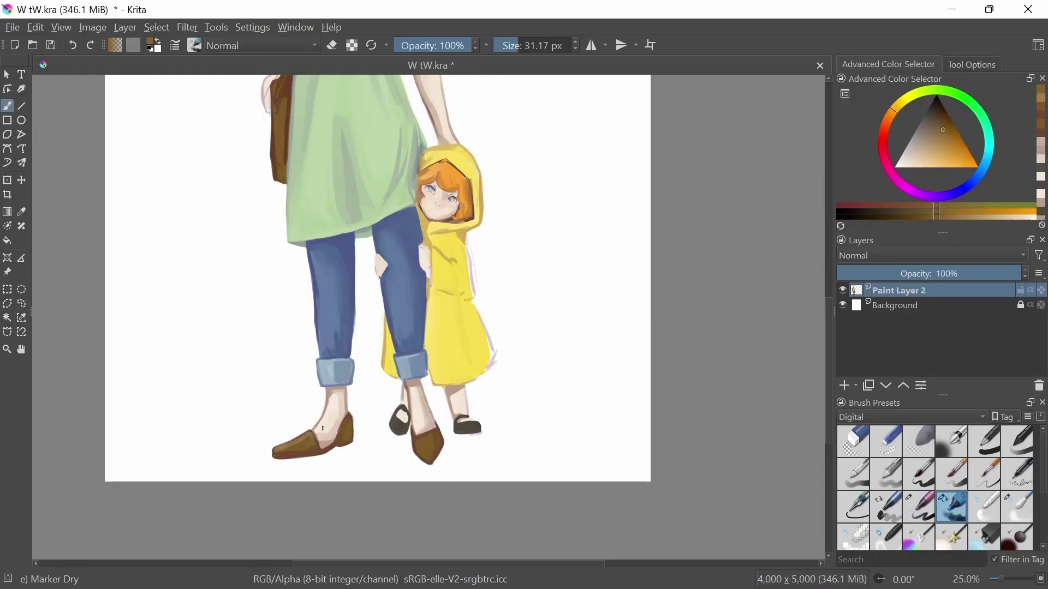
pyautogui.press('/')
pyautogui.press('[')
pyautogui.moveTo(431, 448); pyautogui.dragTo(440, 455)
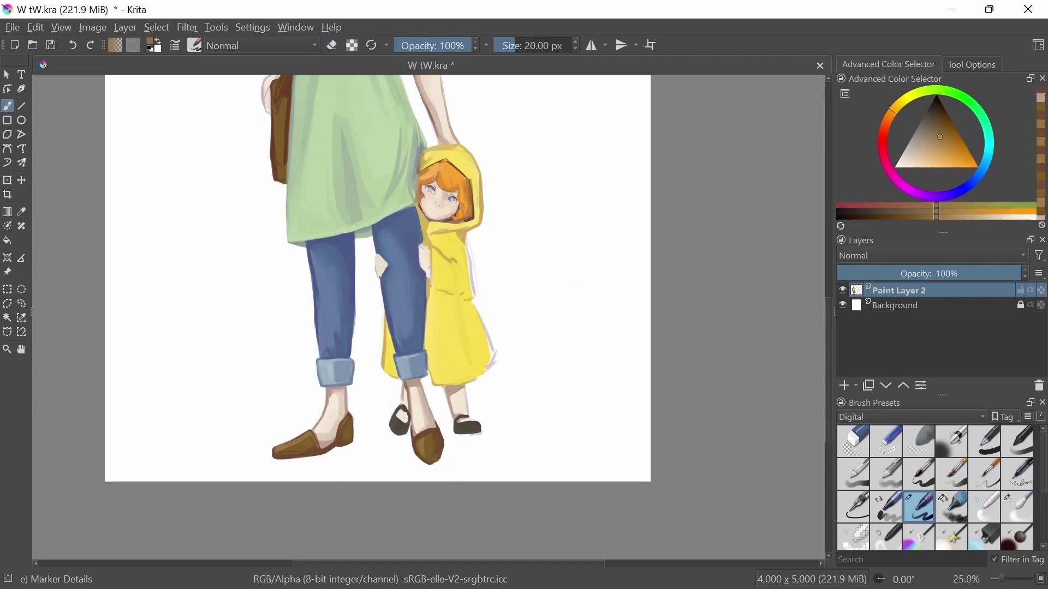
pyautogui.scroll(3, 377, 311)
pyautogui.scroll(2, 445, 420)
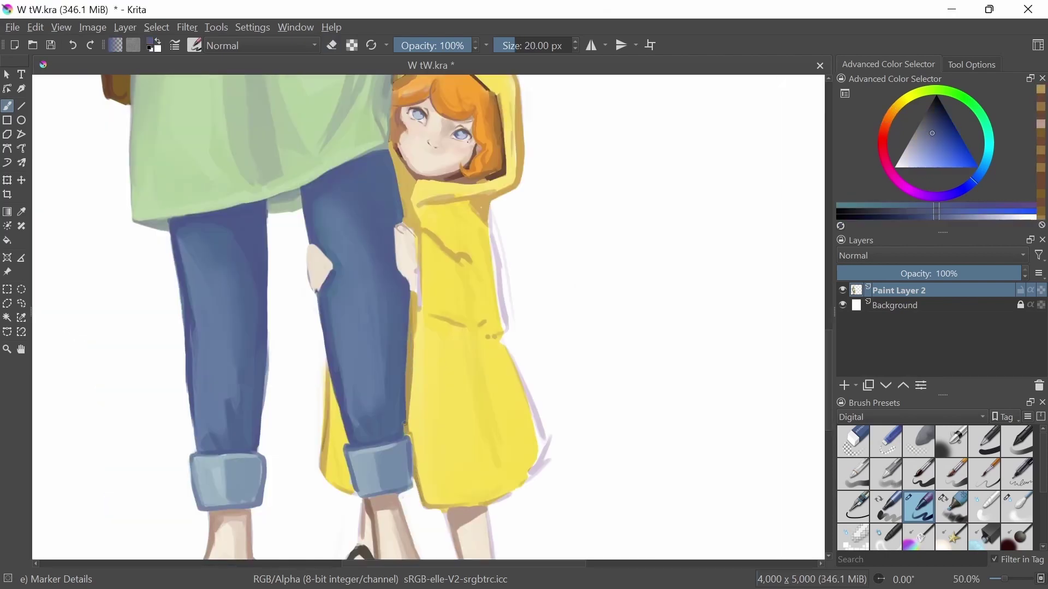
# Draw a dark reddish-brown line along the raincoat edge by the child's hand.
pyautogui.keyDown('ctrl'); pyautogui.click(420, 458); pyautogui.keyUp('ctrl')
pyautogui.press('/')
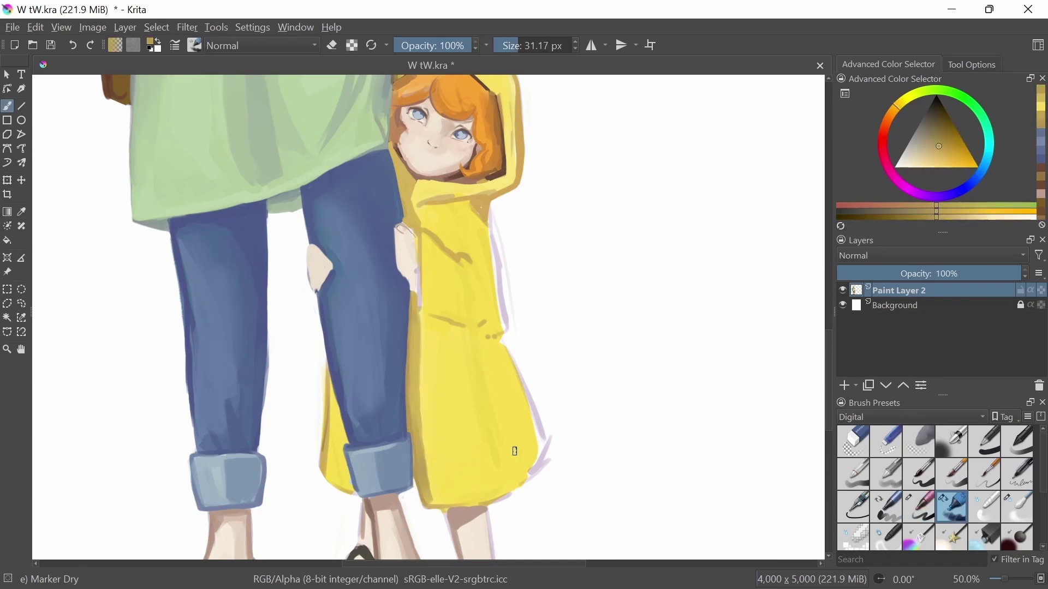
pyautogui.keyDown('ctrl'); pyautogui.click(465, 326); pyautogui.keyUp('ctrl')
pyautogui.moveTo(423, 282)
pyautogui.mouseDown()
pyautogui.moveTo(418, 223)
pyautogui.moveTo(448, 314)
pyautogui.moveTo(463, 303)
pyautogui.mouseUp()
pyautogui.keyDown('ctrl'); pyautogui.click(416, 189); pyautogui.keyUp('ctrl')
pyautogui.press('[')
pyautogui.press('[')
# Add orange-brown and darker ochre fold shading near the hood, then zoom out to 25%.
pyautogui.moveTo(504, 265); pyautogui.dragTo(488, 225)
pyautogui.press('/')
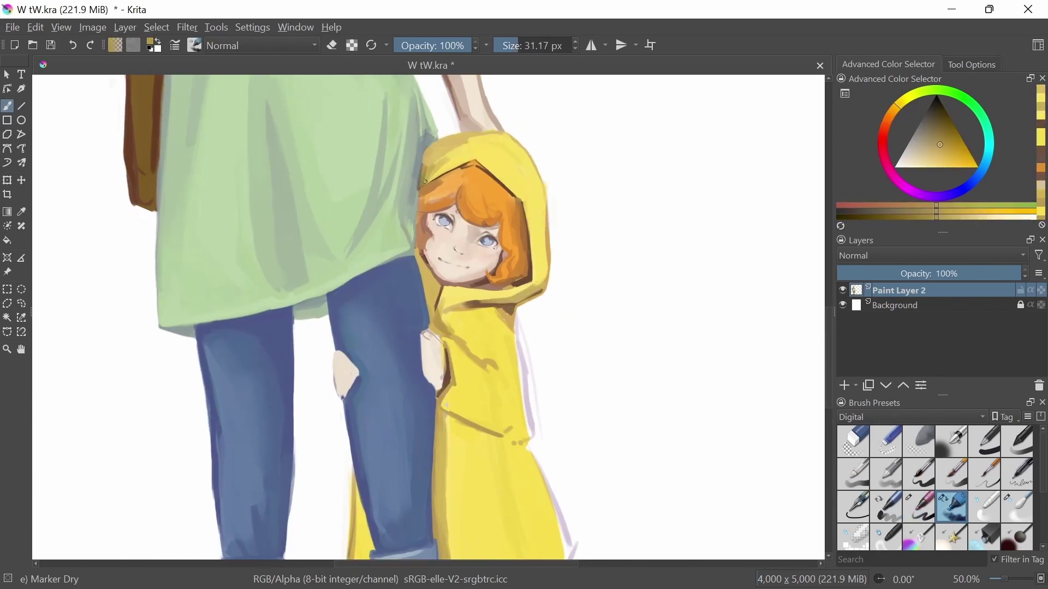
pyautogui.press('/')
pyautogui.keyDown('ctrl'); pyautogui.click(418, 212); pyautogui.keyUp('ctrl')
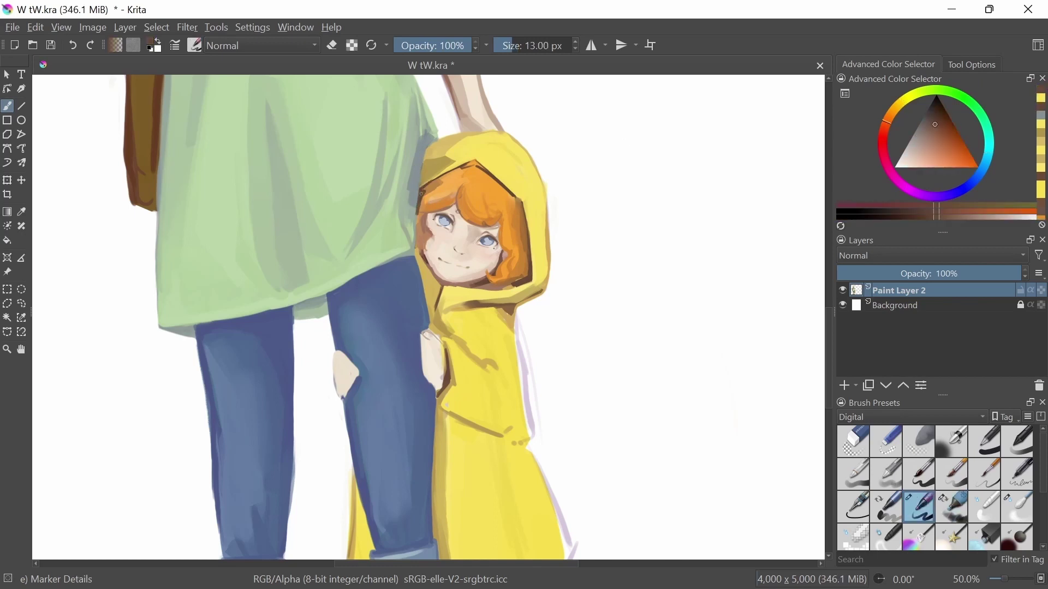
pyautogui.press('[')
pyautogui.press('[')
pyautogui.press('[')
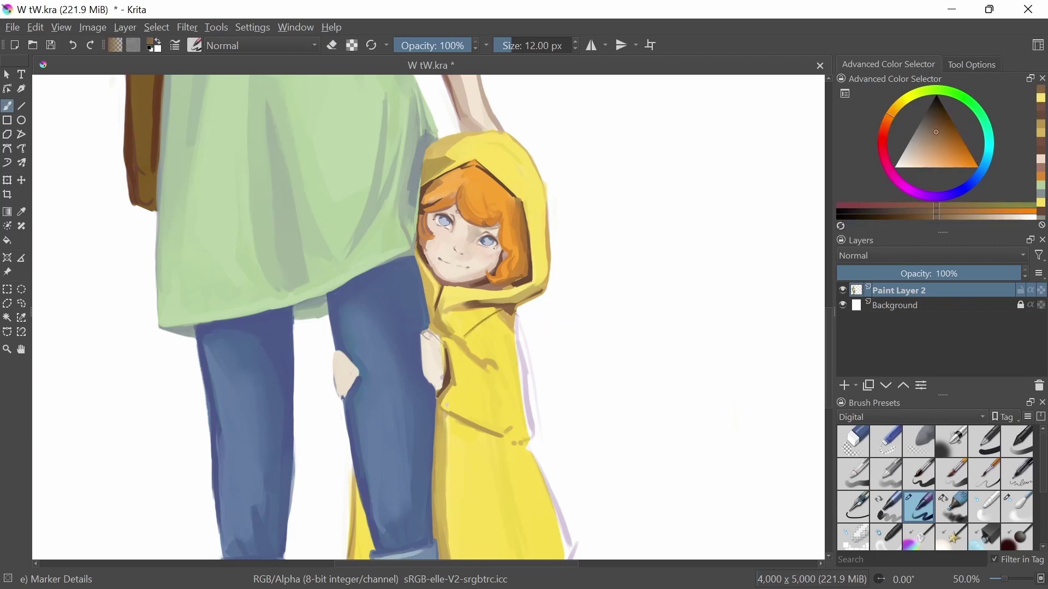
pyautogui.press('/')
pyautogui.keyDown('ctrl'); pyautogui.click(507, 383); pyautogui.keyUp('ctrl')
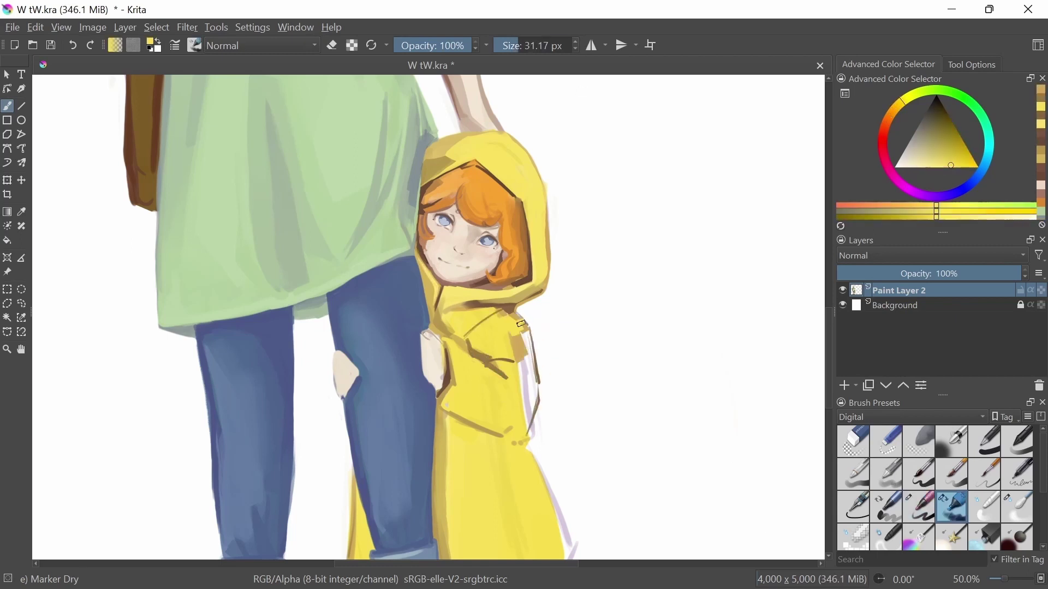
pyautogui.press('-')
pyautogui.press('-')
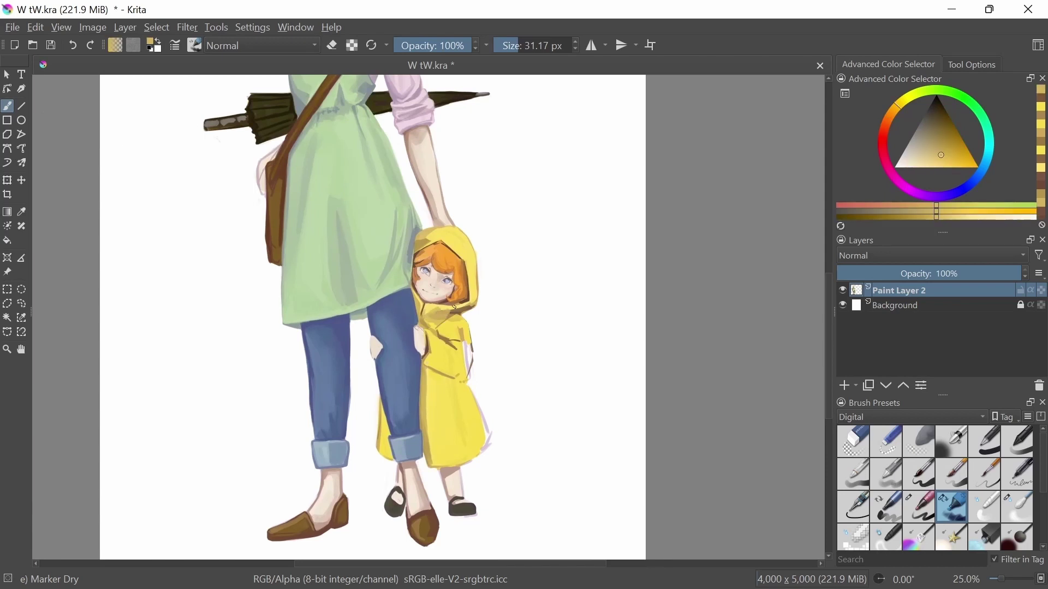
# Sample lighter yellow and orange-brown from the coat and enlarge the brush.
pyautogui.keyDown('ctrl'); pyautogui.click(463, 312); pyautogui.keyUp('ctrl')
pyautogui.press('/')
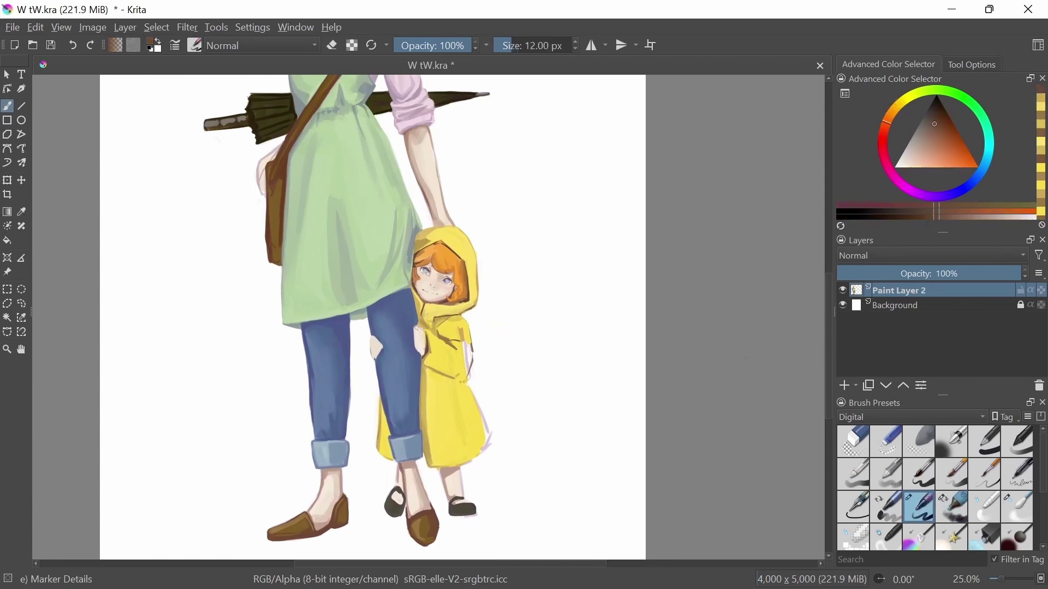
pyautogui.press('/')
pyautogui.keyDown('ctrl'); pyautogui.click(470, 355); pyautogui.keyUp('ctrl')
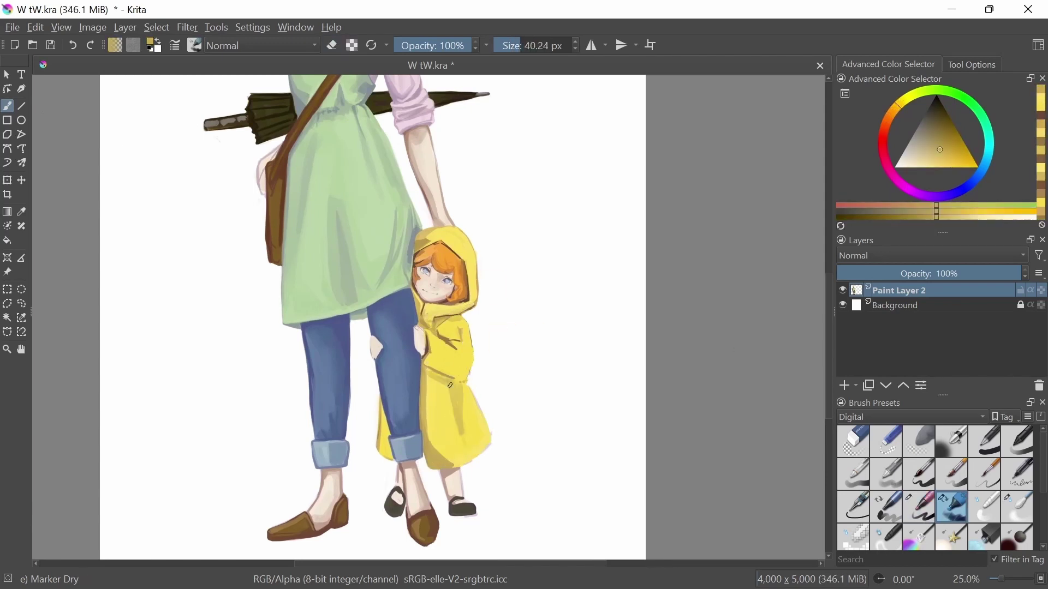
pyautogui.press('/')
pyautogui.keyDown('ctrl'); pyautogui.click(465, 437); pyautogui.keyUp('ctrl')
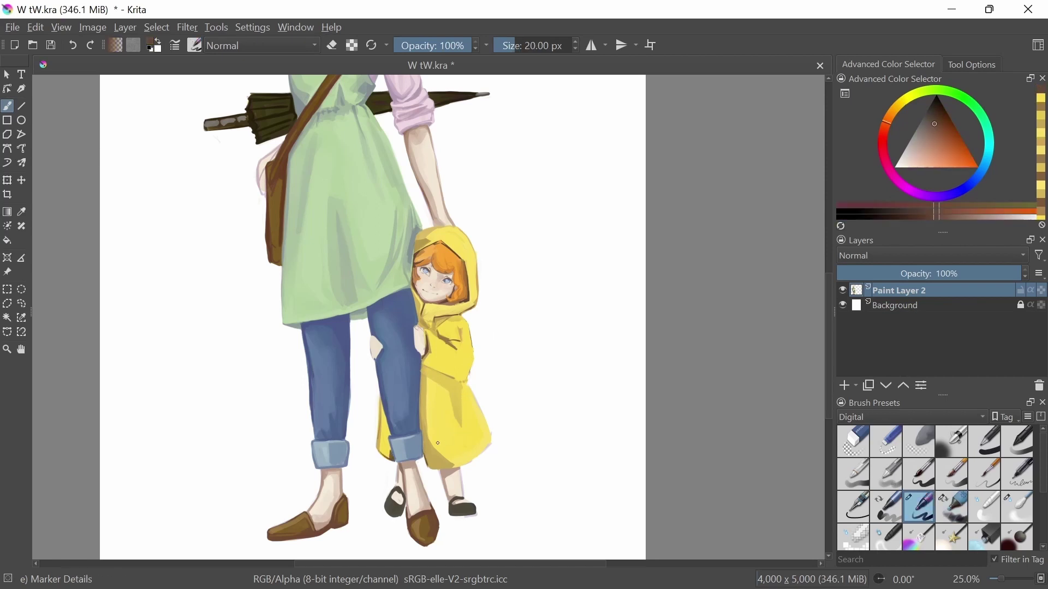
pyautogui.moveTo(460, 349); pyautogui.dragTo(499, 358)
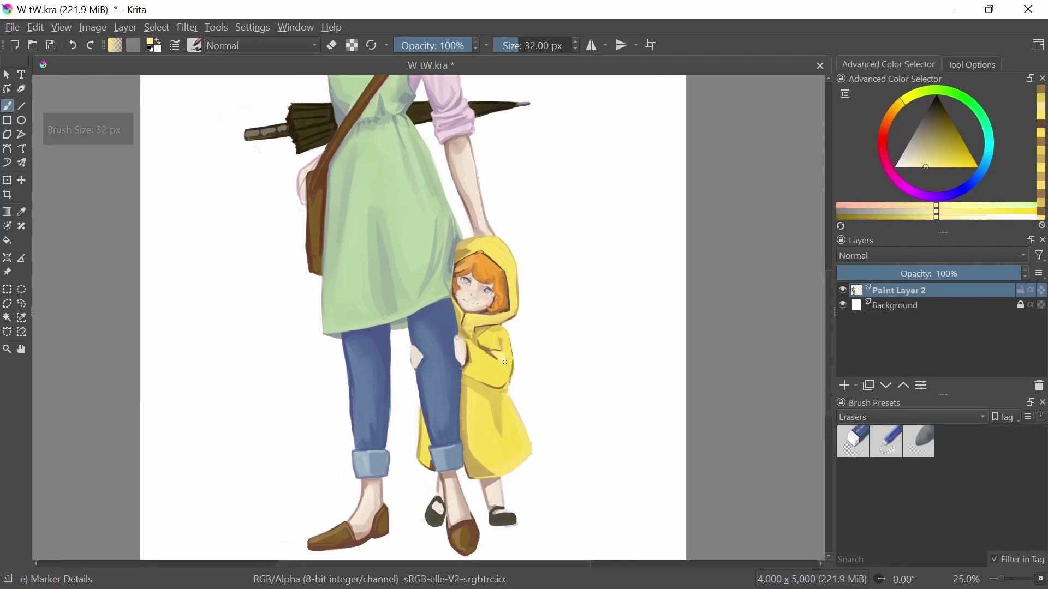
# Paint yellow highlights along the hood edge with a smaller Marker Dry brush.
pyautogui.keyDown('ctrl'); pyautogui.click(505, 363); pyautogui.keyUp('ctrl')
pyautogui.press('/')
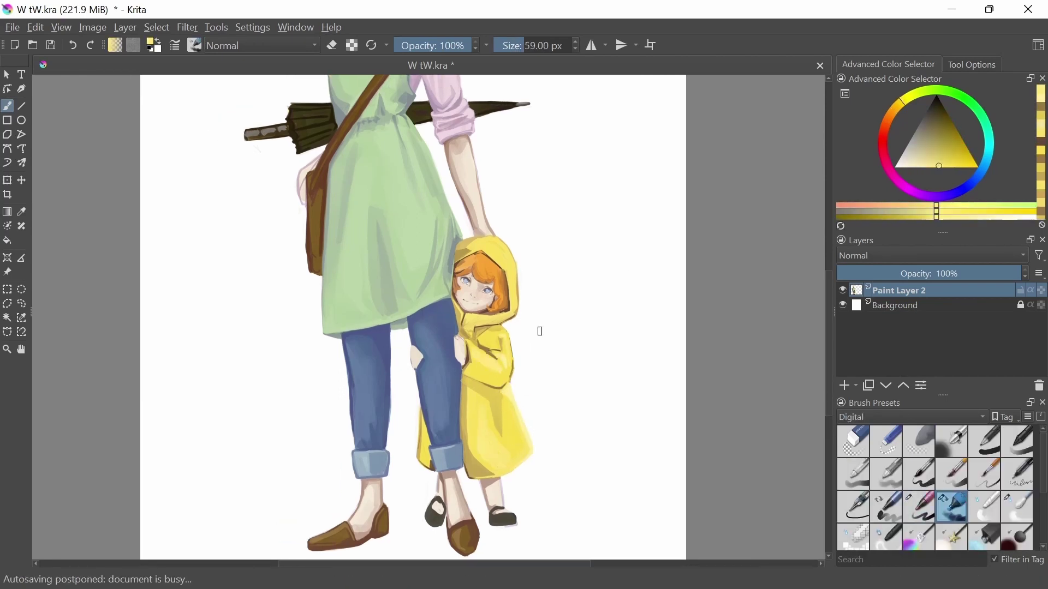
pyautogui.keyDown('ctrl'); pyautogui.click(512, 269); pyautogui.keyUp('ctrl')
pyautogui.press('[')
pyautogui.keyDown('ctrl'); pyautogui.click(521, 300); pyautogui.keyUp('ctrl')
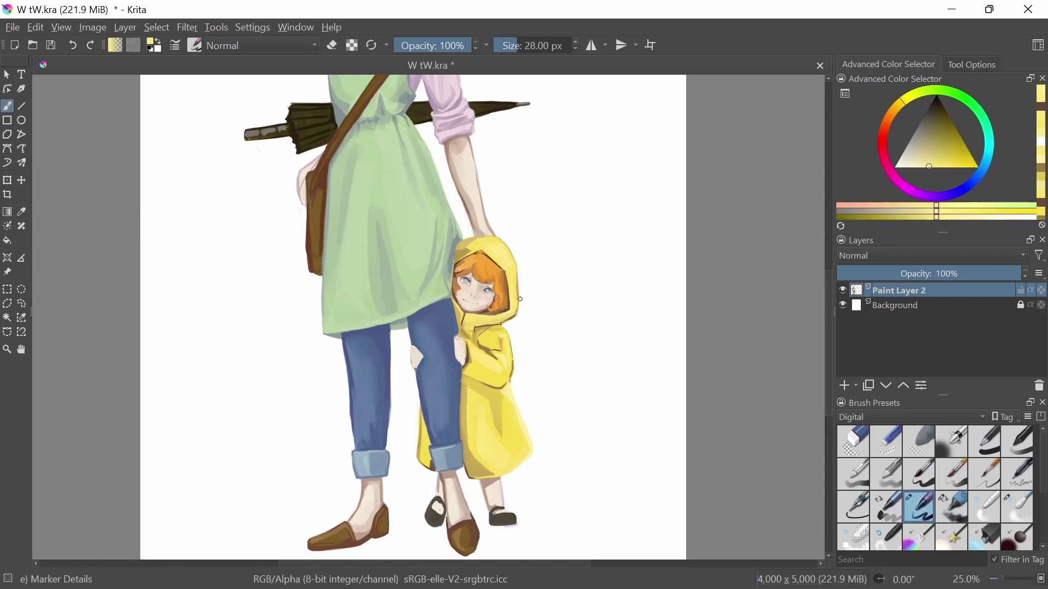
pyautogui.scroll(2, 467, 239)
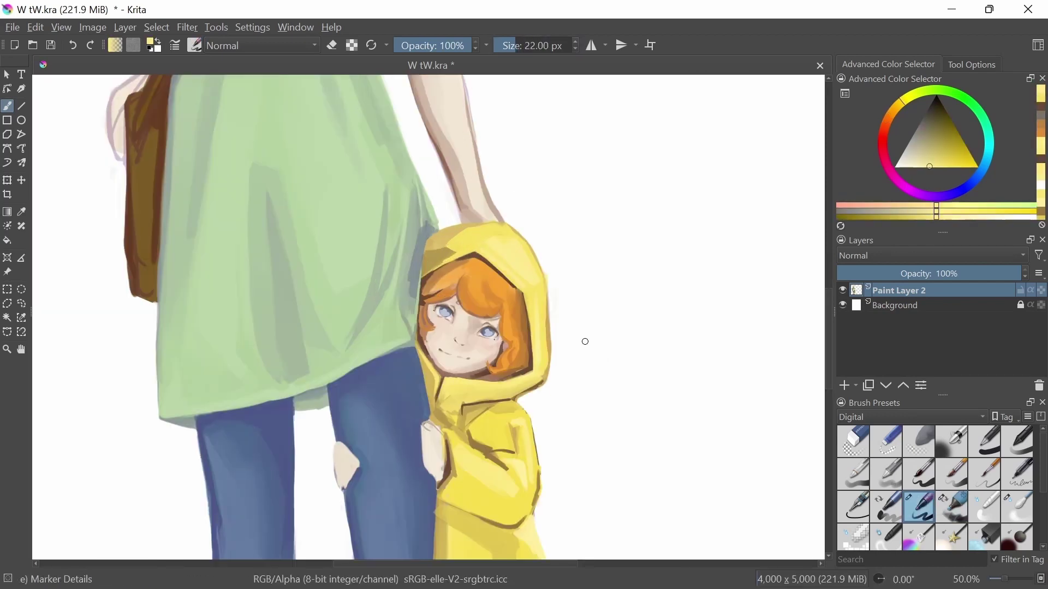
pyautogui.scroll(1, 585, 342)
# Refine raincoat highlights using lighter and more saturated yellows sampled from the coat.
pyautogui.keyDown('ctrl'); pyautogui.click(374, 319); pyautogui.keyUp('ctrl')
pyautogui.scroll(1, 554, 391)
pyautogui.press('[')
pyautogui.press('[')
pyautogui.press('[')
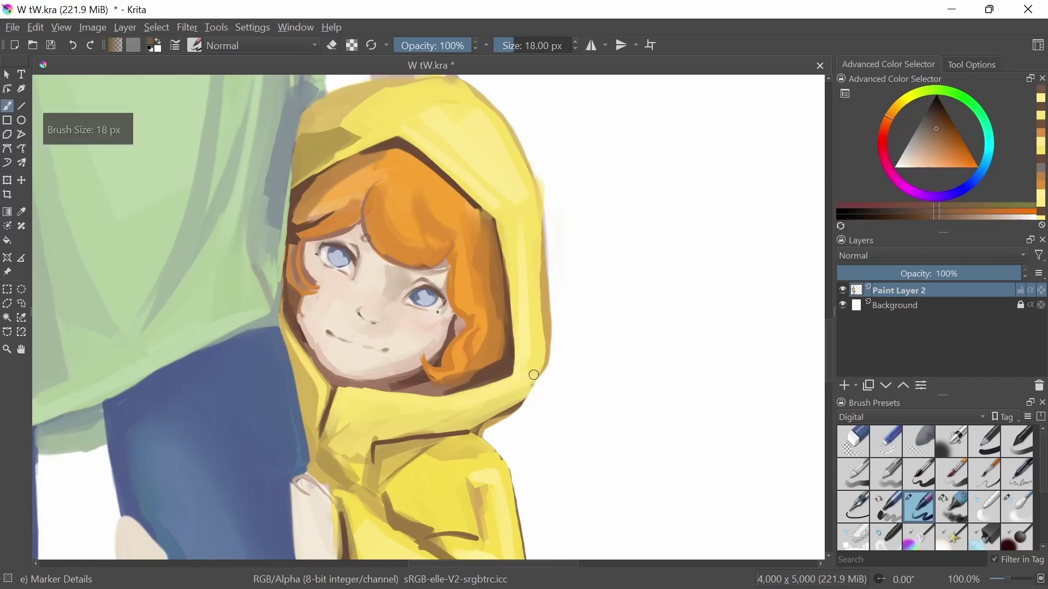
pyautogui.keyDown('ctrl'); pyautogui.click(527, 376); pyautogui.keyUp('ctrl')
pyautogui.scroll(-2, 491, 355)
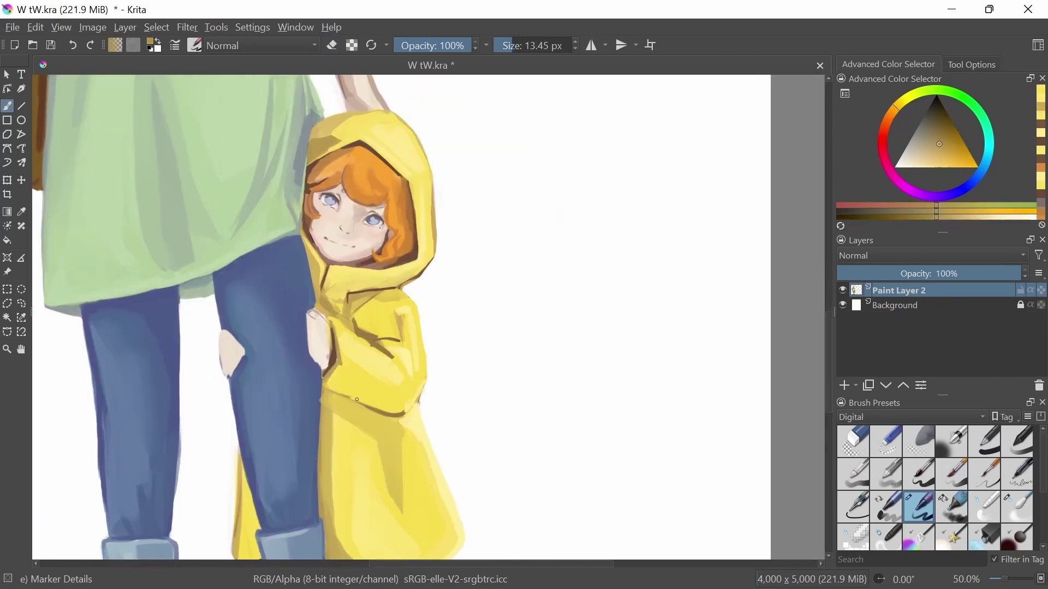
pyautogui.press('/')
pyautogui.keyDown('ctrl'); pyautogui.click(420, 432); pyautogui.keyUp('ctrl')
pyautogui.press('/')
pyautogui.keyDown('ctrl'); pyautogui.click(423, 409); pyautogui.keyUp('ctrl')
# Switch to eraser mode with E and clean stray paint around the child's legs.
pyautogui.press('e')
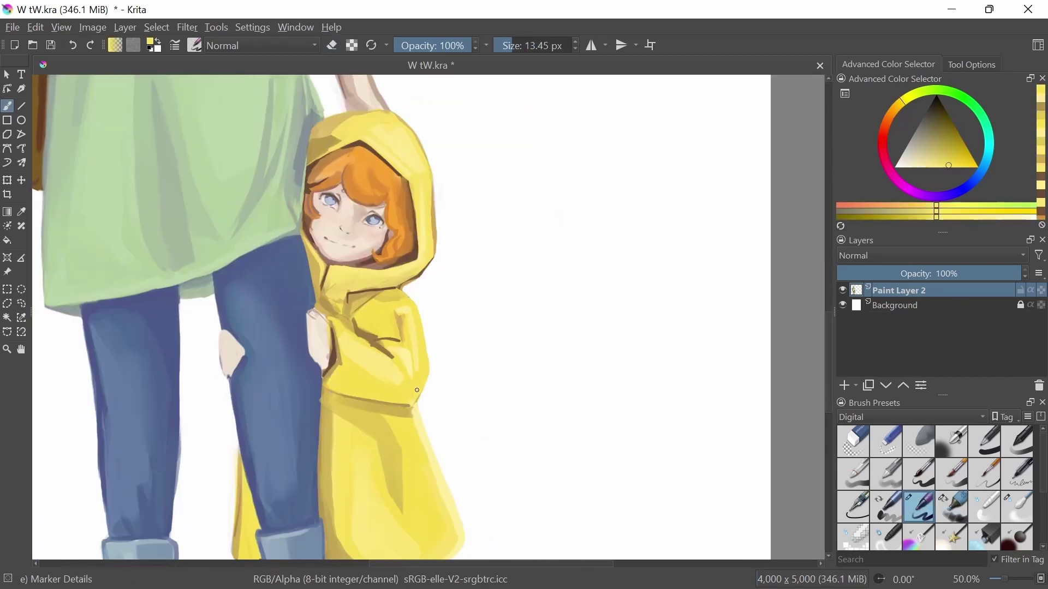
pyautogui.press('/')
pyautogui.scroll(-2, 639, 410)
pyautogui.keyDown('ctrl'); pyautogui.click(386, 485); pyautogui.keyUp('ctrl')
pyautogui.scroll(2, 386, 485)
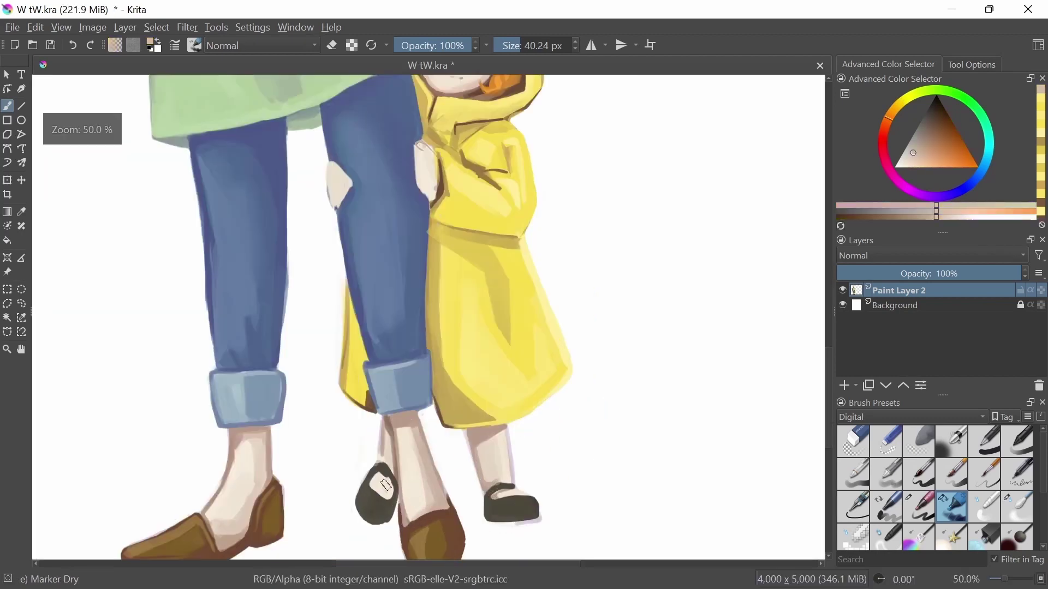
pyautogui.press('/')
pyautogui.keyDown('ctrl'); pyautogui.click(384, 426); pyautogui.keyUp('ctrl')
pyautogui.press('e')
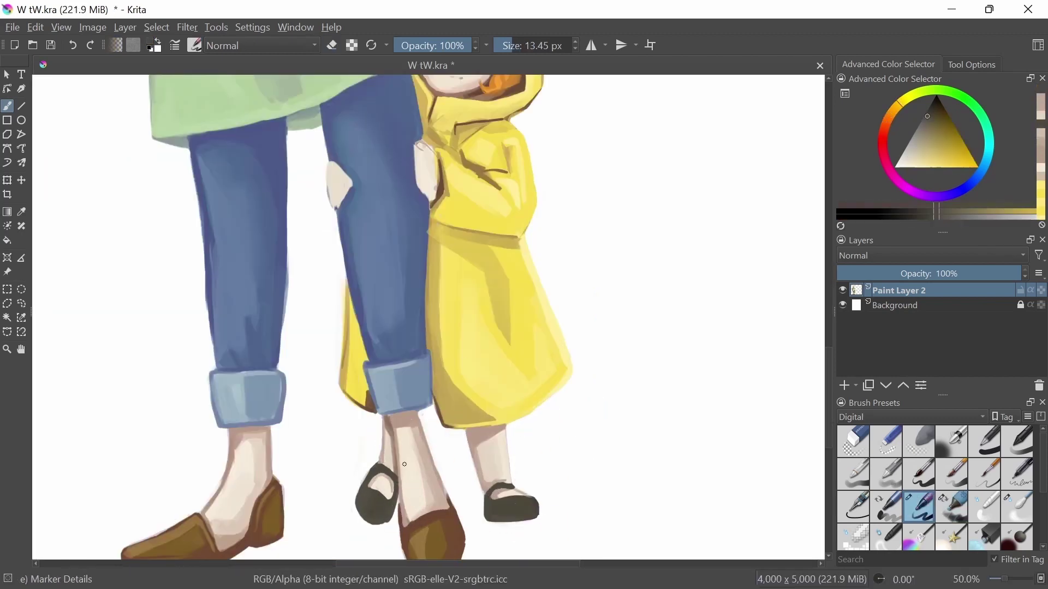
# Sample a darker grey and the brown strap colour to touch up the shoes.
pyautogui.press('/')
pyautogui.keyDown('ctrl'); pyautogui.click(494, 515); pyautogui.keyUp('ctrl')
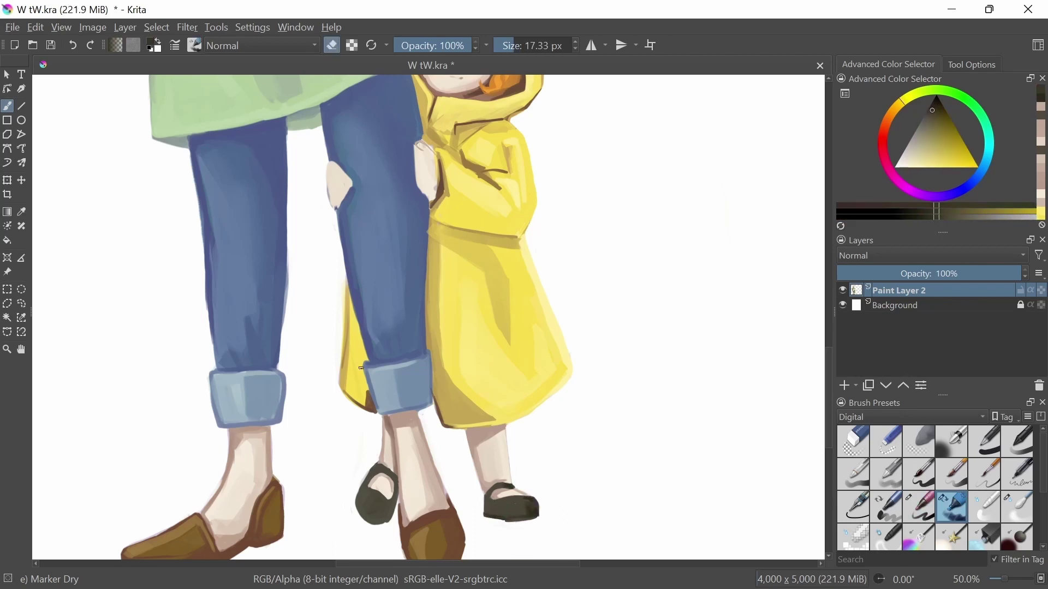
pyautogui.press('/')
pyautogui.keyDown('ctrl'); pyautogui.click(391, 510); pyautogui.keyUp('ctrl')
pyautogui.scroll(-2, 391, 510)
# Sample the light pink sleeve colour and another tone while switching marker brushes.
pyautogui.scroll(2, 549, 292)
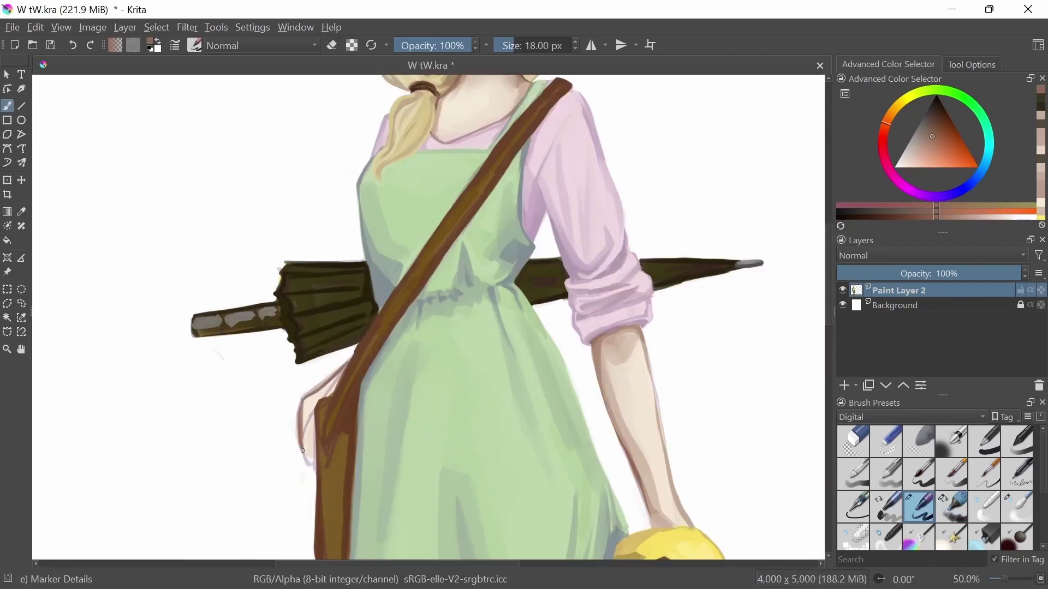
pyautogui.press('/')
pyautogui.keyDown('ctrl'); pyautogui.click(314, 403); pyautogui.keyUp('ctrl')
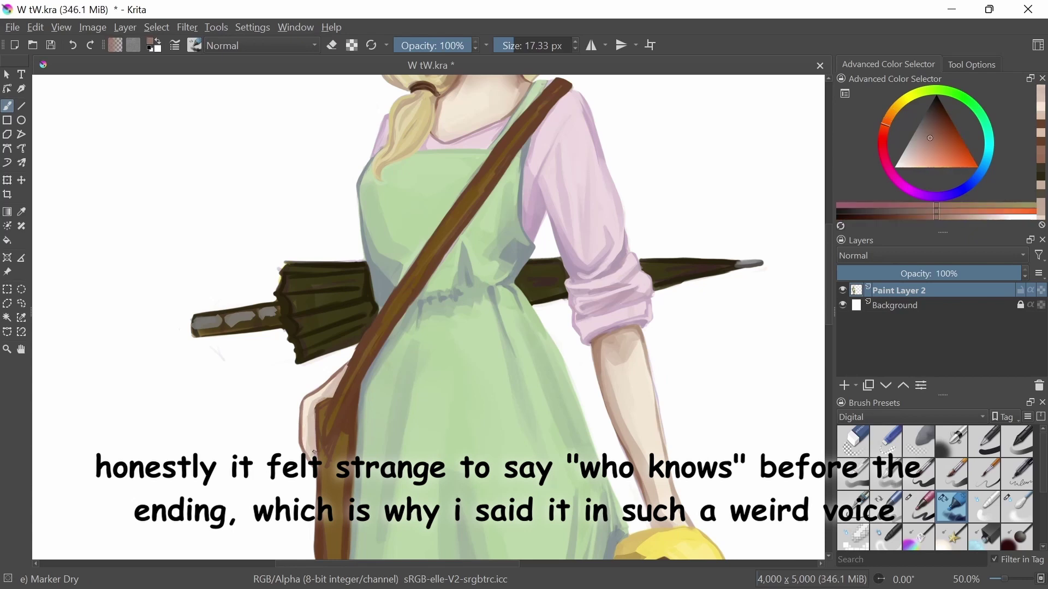
pyautogui.scroll(-1, 314, 412)
pyautogui.press('/')
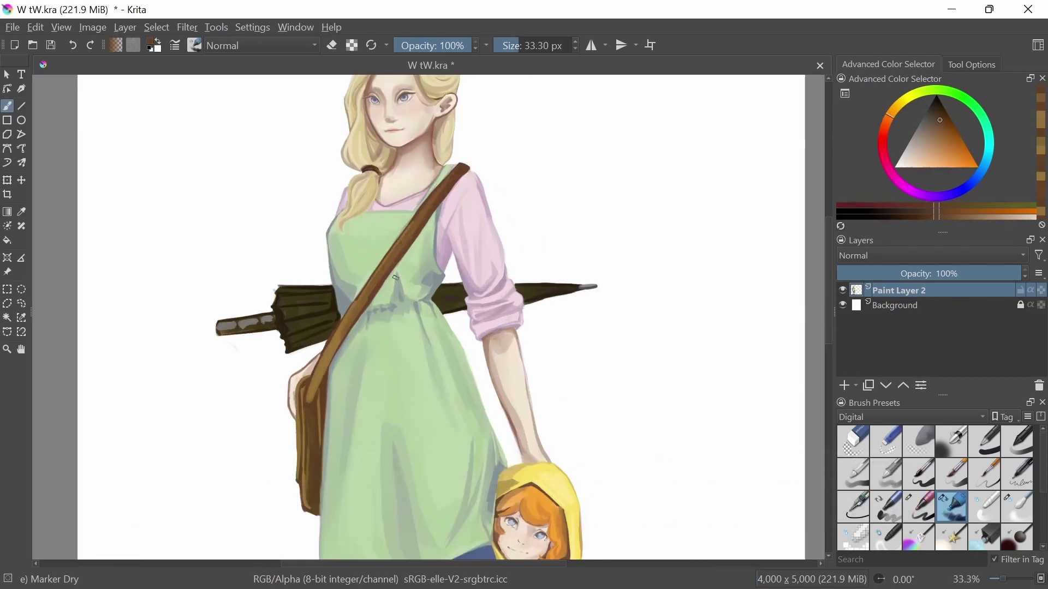
pyautogui.keyDown('ctrl'); pyautogui.click(359, 394); pyautogui.keyUp('ctrl')
pyautogui.press('/')
# Darken the umbrella canopy and handle with dark brown using Marker Dry.
pyautogui.keyDown('ctrl'); pyautogui.click(284, 363); pyautogui.keyUp('ctrl')
pyautogui.press('/')
pyautogui.press('/')
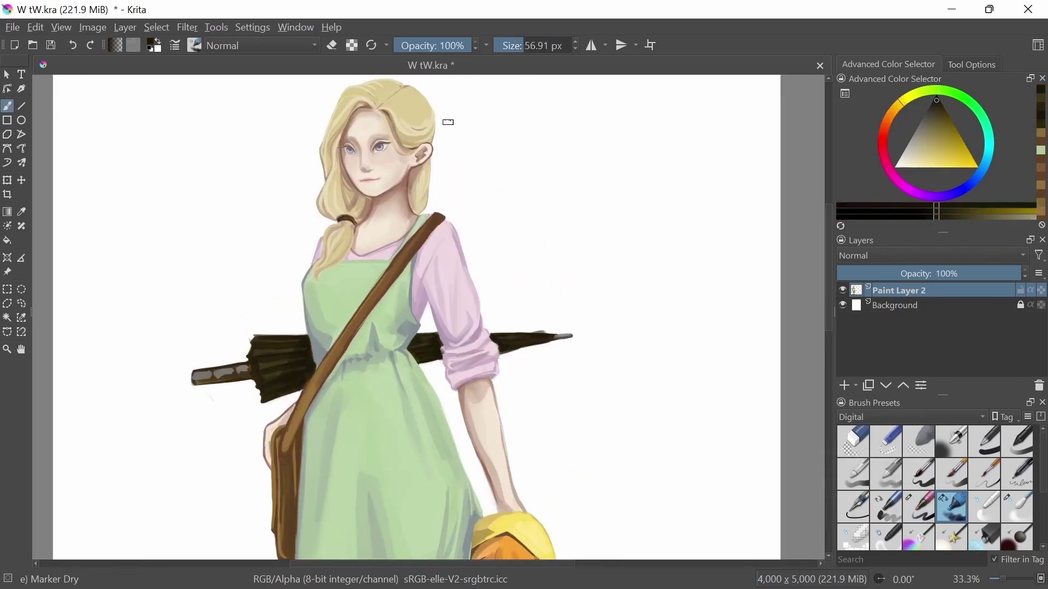
pyautogui.moveTo(196, 377); pyautogui.dragTo(261, 354)
pyautogui.press('/')
pyautogui.scroll(1, 260, 354)
pyautogui.scroll(1, 381, 343)
# Refine the child's orange hair with oranges sampled from it.
pyautogui.keyDown('ctrl'); pyautogui.click(380, 343); pyautogui.keyUp('ctrl')
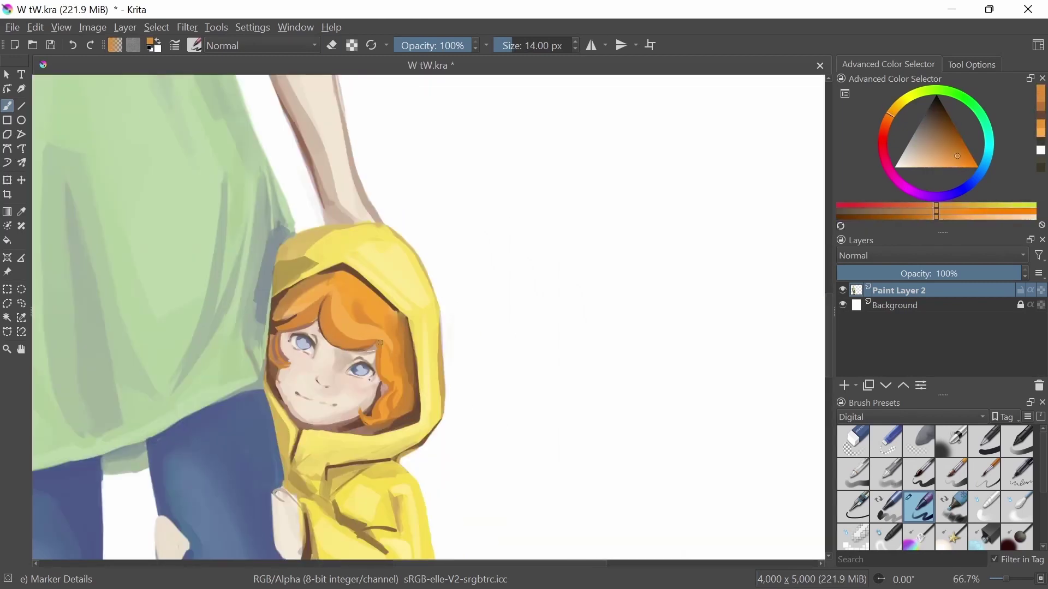
pyautogui.keyDown('ctrl'); pyautogui.click(377, 356); pyautogui.keyUp('ctrl')
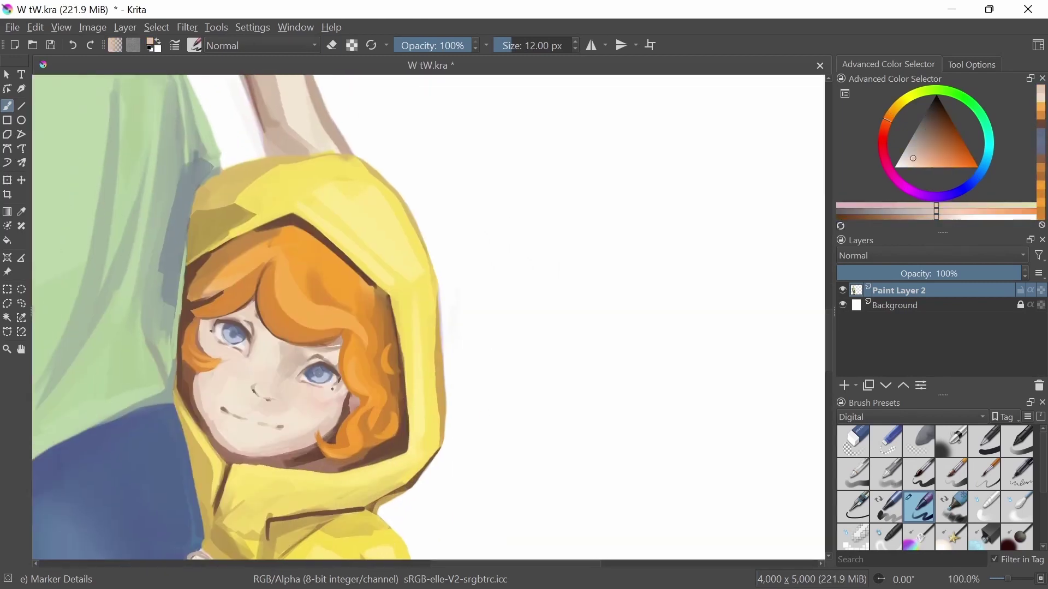
pyautogui.press('/')
pyautogui.scroll(-3, 494, 306)
pyautogui.press('/')
pyautogui.scroll(-1, 494, 306)
pyautogui.scroll(2, 502, 442)
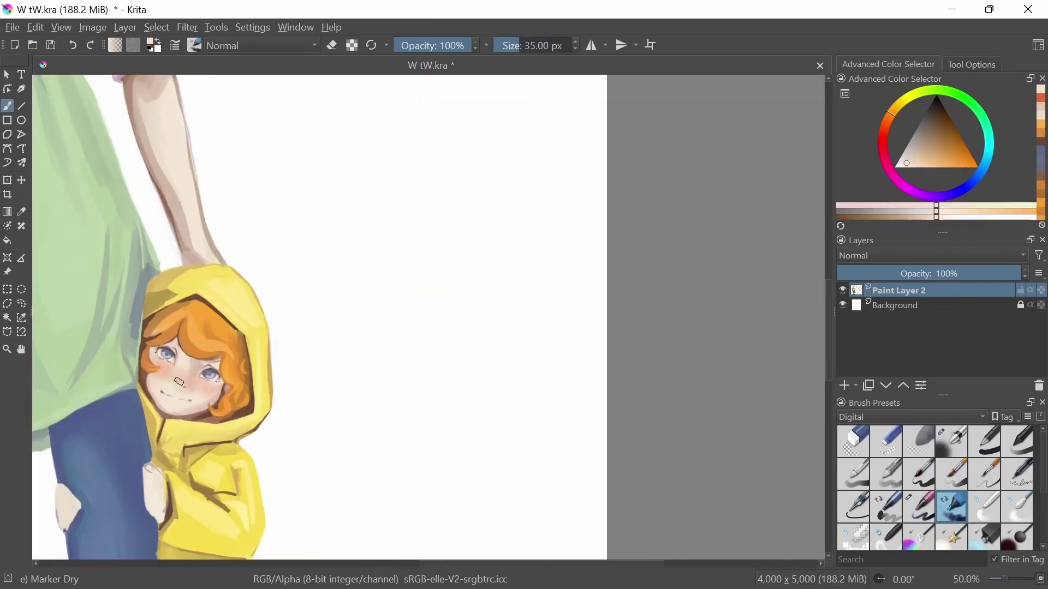
# Sample a light peach skin tone and add Paint Layer 3 above Paint Layer 2.
pyautogui.keyDown('ctrl'); pyautogui.click(187, 374); pyautogui.keyUp('ctrl')
pyautogui.scroll(-2, 399, 445)
pyautogui.scroll(6, 306, 164)
pyautogui.click(919, 506)
# Paint a dark golden stroke along the woman's brow with the fine detail brush.
pyautogui.press('Insert')
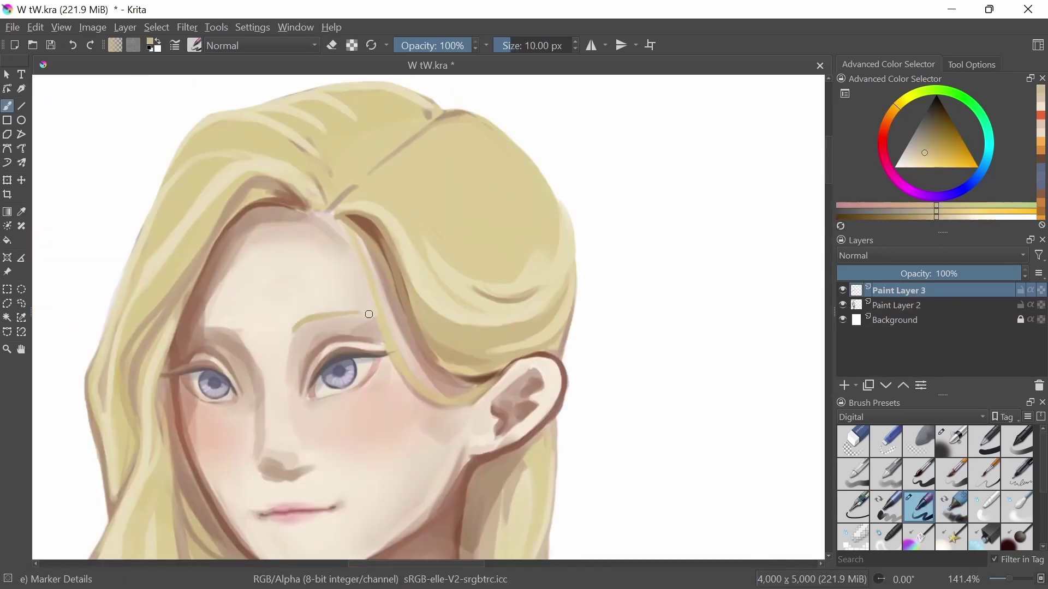
pyautogui.keyDown('ctrl'); pyautogui.click(228, 324); pyautogui.keyUp('ctrl')
pyautogui.keyDown('ctrl'); pyautogui.click(398, 176); pyautogui.keyUp('ctrl')
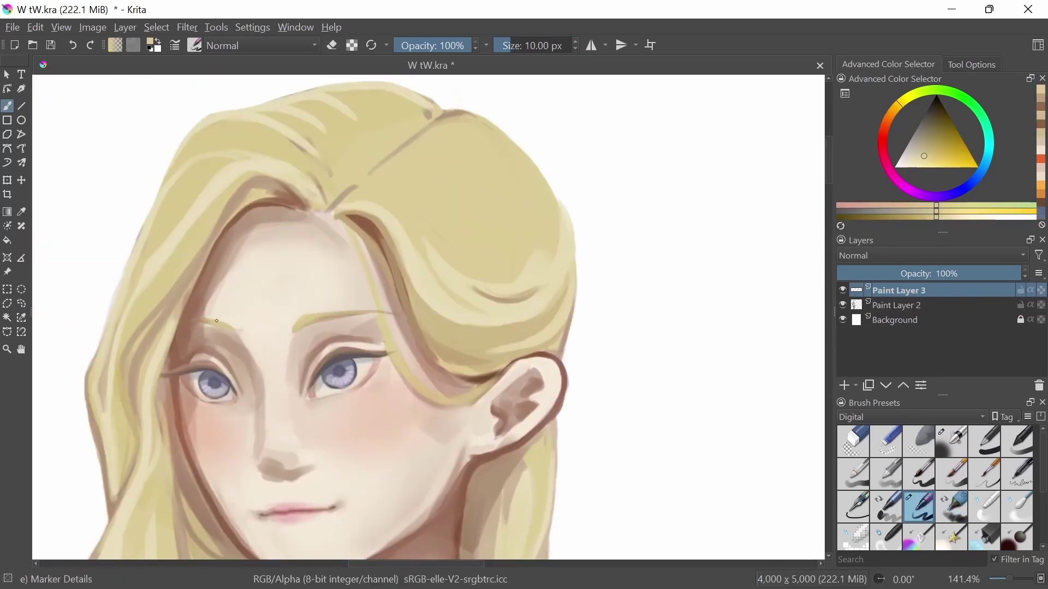
pyautogui.scroll(-3, 307, 321)
pyautogui.scroll(2, 269, 370)
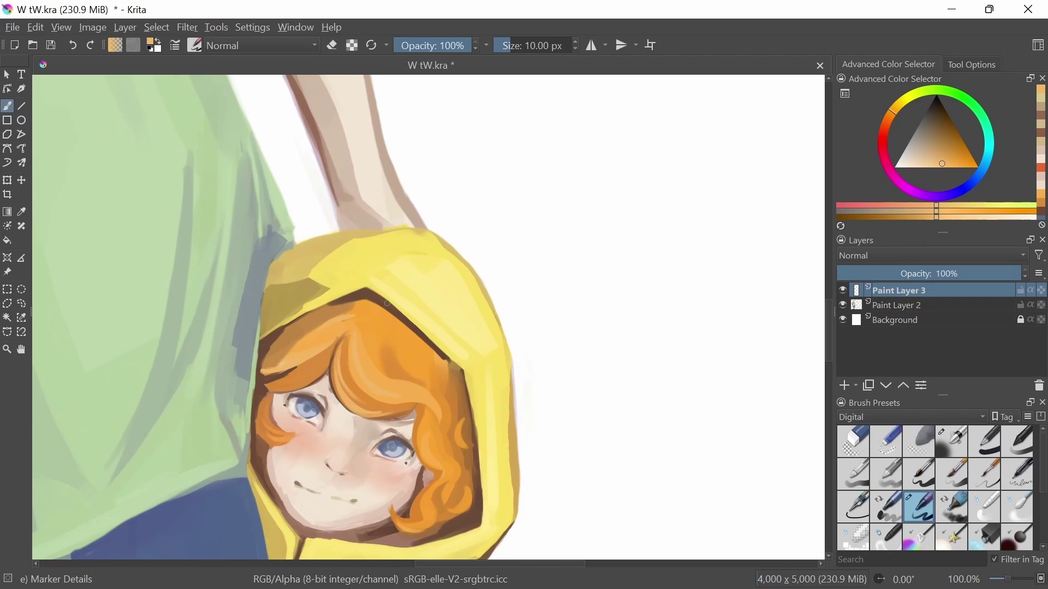
pyautogui.scroll(-4, 326, 367)
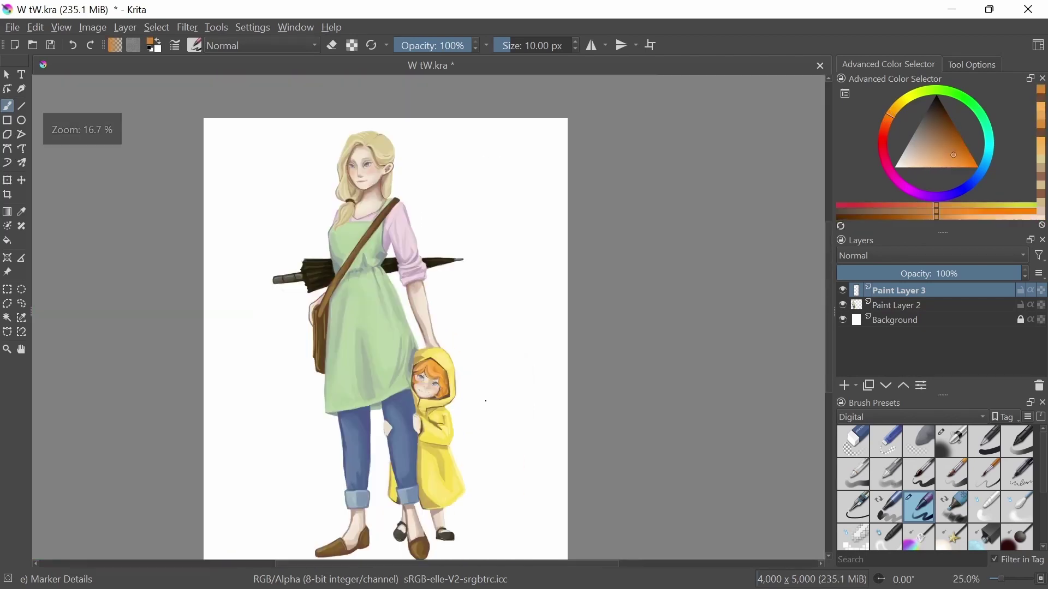
pyautogui.scroll(3, 375, 129)
pyautogui.scroll(1, 355, 322)
# Paint a darker strand at the hair parting using a 15 px brush.
pyautogui.press('[')
pyautogui.keyDown('ctrl'); pyautogui.click(355, 322); pyautogui.keyUp('ctrl')
pyautogui.press(']')
pyautogui.press(']')
pyautogui.press(']')
pyautogui.keyDown('ctrl'); pyautogui.click(361, 318); pyautogui.keyUp('ctrl')
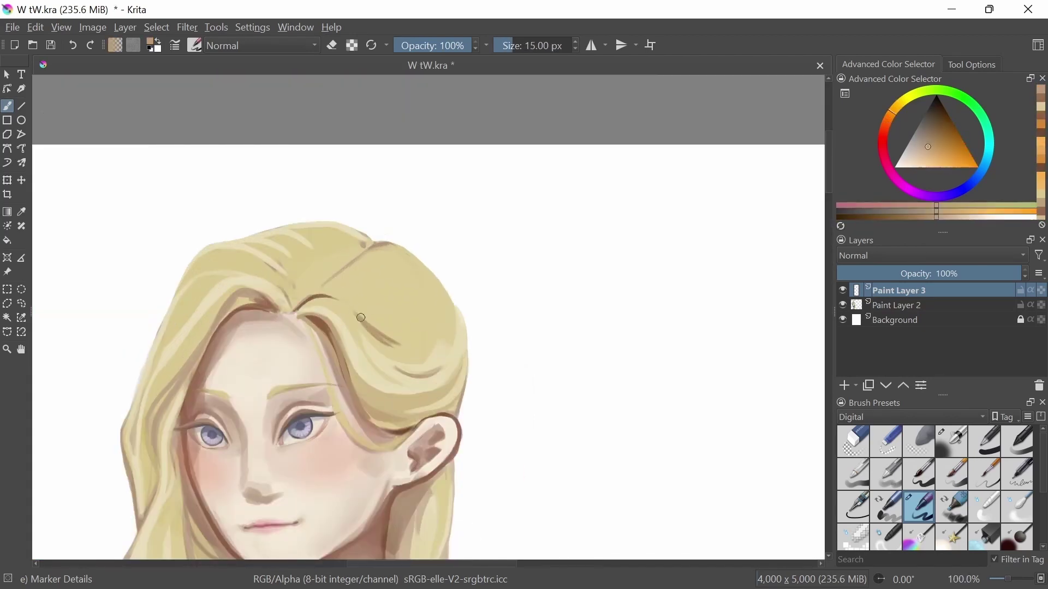
pyautogui.keyDown('ctrl'); pyautogui.click(323, 234); pyautogui.keyUp('ctrl')
pyautogui.keyDown('ctrl'); pyautogui.click(326, 287); pyautogui.keyUp('ctrl')
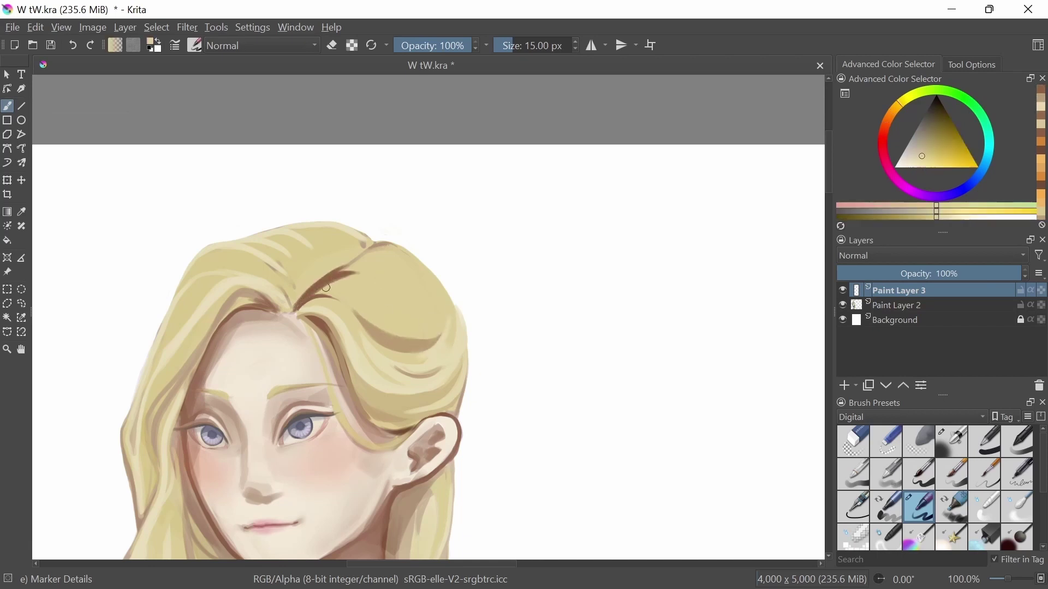
# Soften the dark hair strands with paler hair colours at 13 px.
pyautogui.keyDown('ctrl'); pyautogui.click(350, 298); pyautogui.keyUp('ctrl')
pyautogui.press('[')
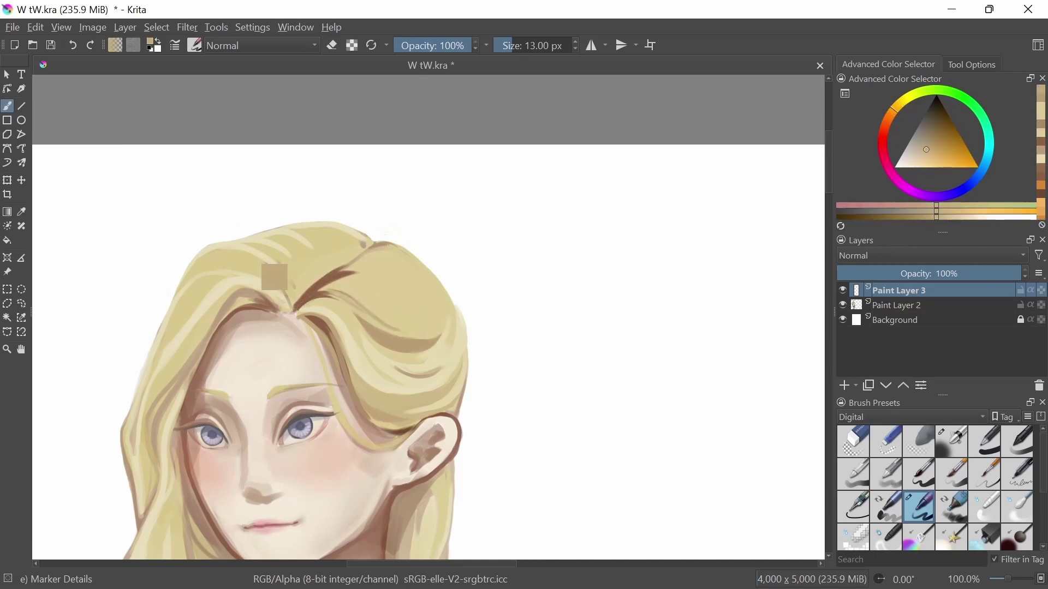
pyautogui.keyDown('ctrl'); pyautogui.click(381, 250); pyautogui.keyUp('ctrl')
pyautogui.keyDown('ctrl'); pyautogui.click(415, 278); pyautogui.keyUp('ctrl')
pyautogui.keyDown('ctrl'); pyautogui.click(443, 310); pyautogui.keyUp('ctrl')
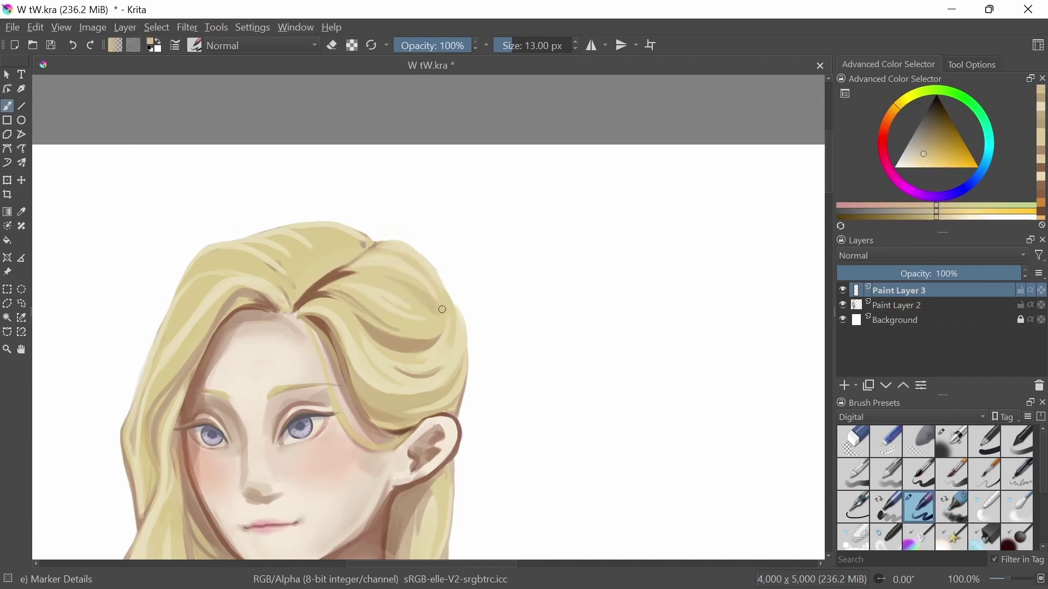
pyautogui.keyDown('ctrl'); pyautogui.click(294, 277); pyautogui.keyUp('ctrl')
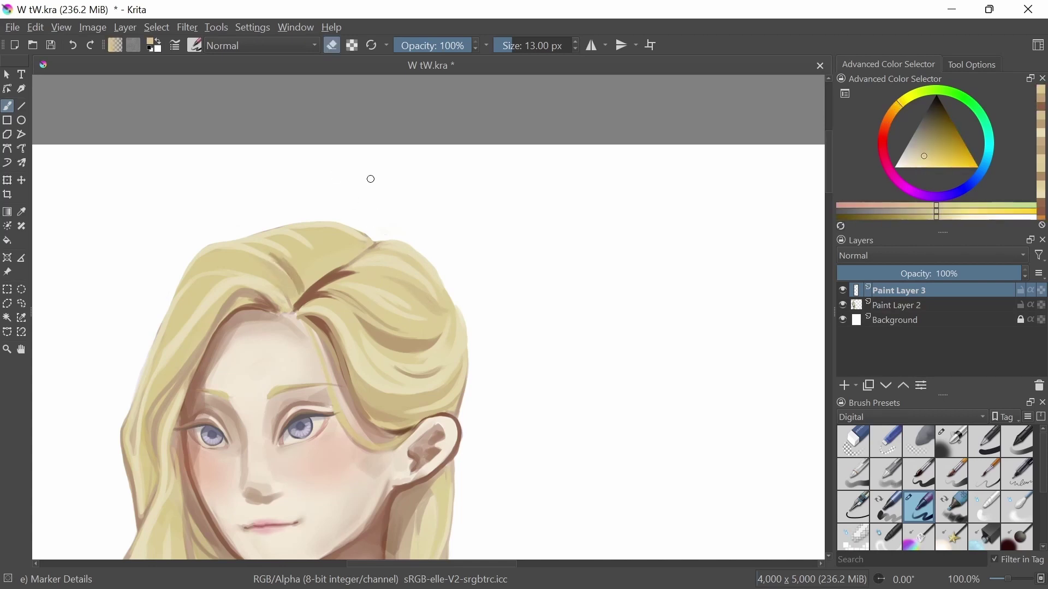
# Merge the touch-up layer down into Paint Layer 2.
pyautogui.hotkey('ctrl', 'e')
pyautogui.moveTo(310, 263); pyautogui.dragTo(197, 191)
pyautogui.press('/')
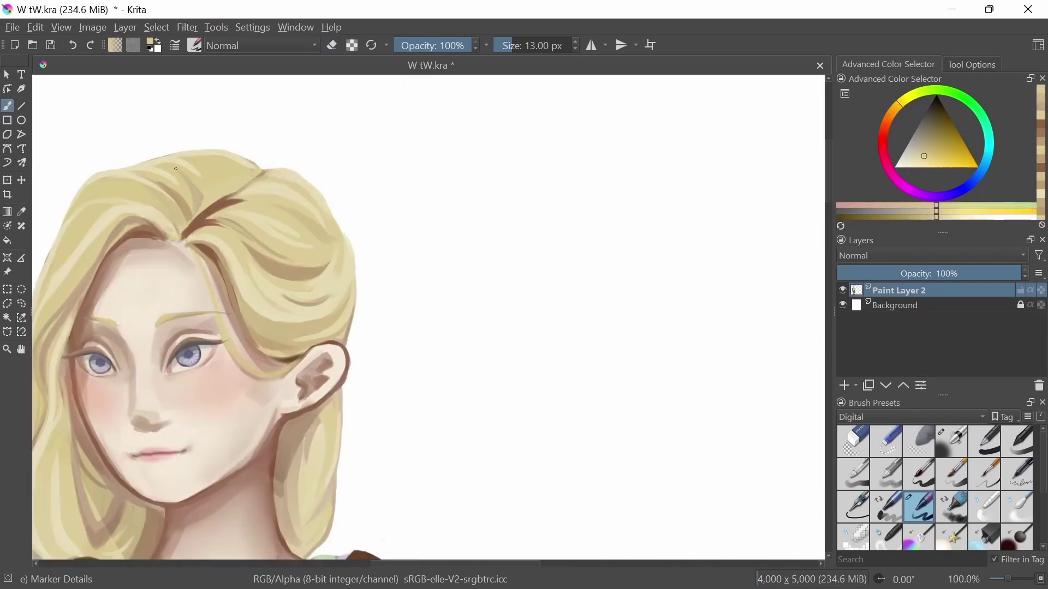
pyautogui.keyDown('ctrl'); pyautogui.click(215, 194); pyautogui.keyUp('ctrl')
pyautogui.scroll(-5, 531, 281)
# Save the painting W tW.kra.
pyautogui.scroll(-5, 452, 354)
pyautogui.press('/')
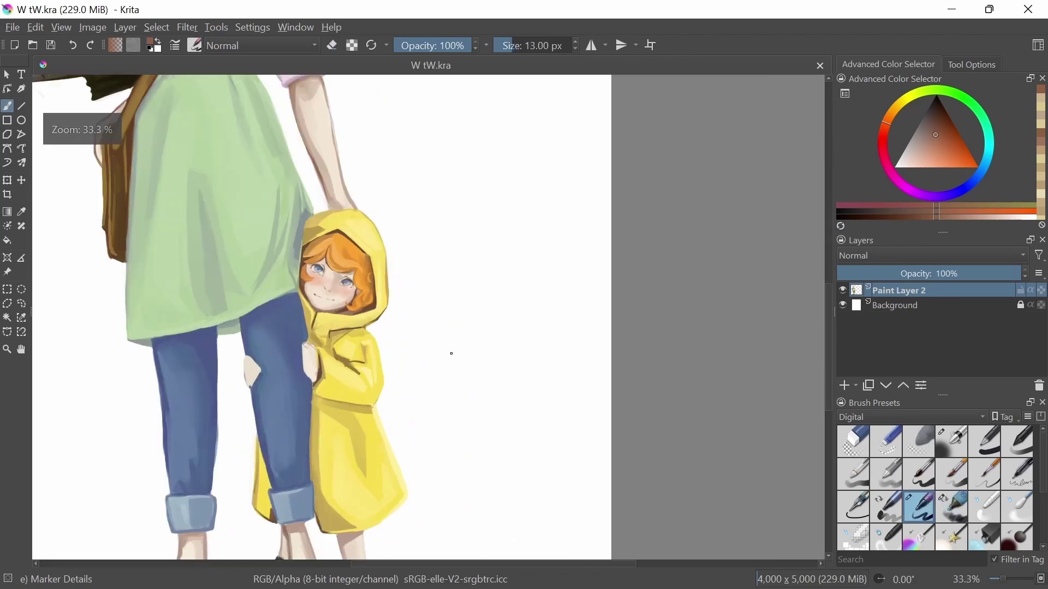
pyautogui.scroll(6, 452, 354)
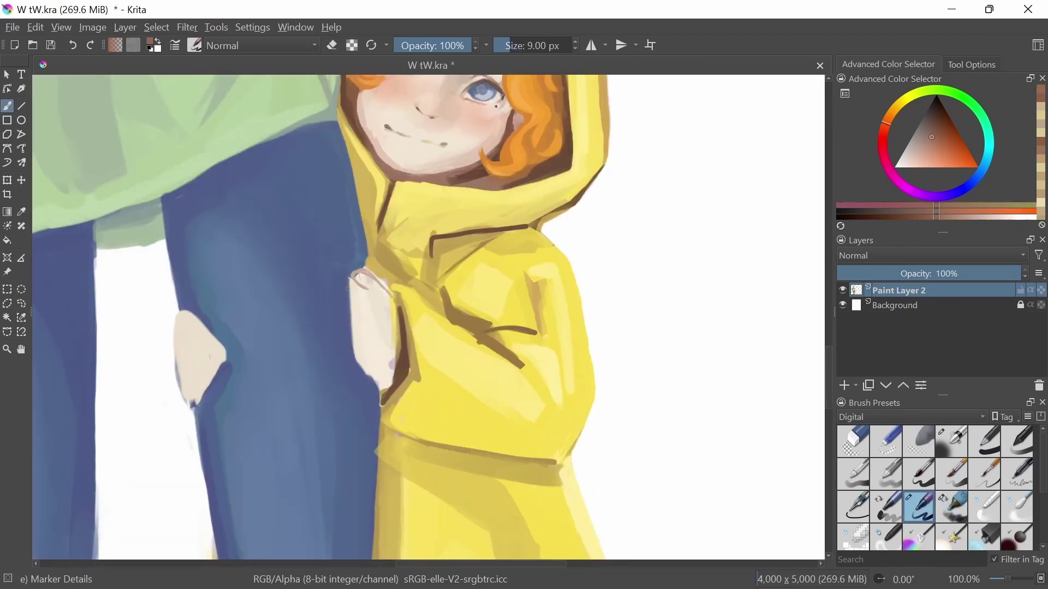
pyautogui.hotkey('ctrl', 's')
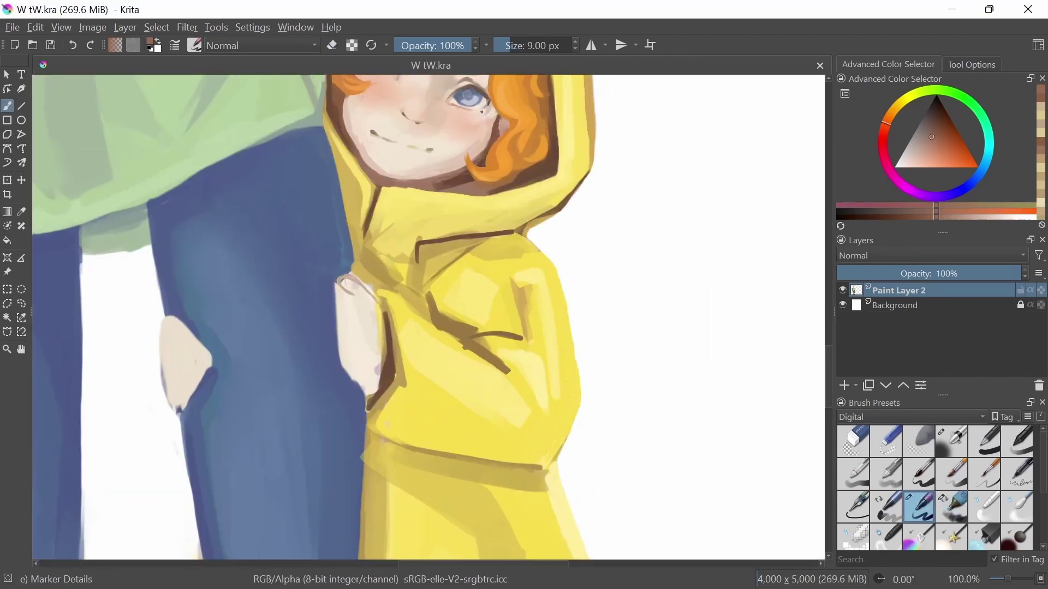
# Fill the child's sketched hand with skin tone using a slightly smaller brush.
pyautogui.press('[')
pyautogui.scroll(1, 275, 310)
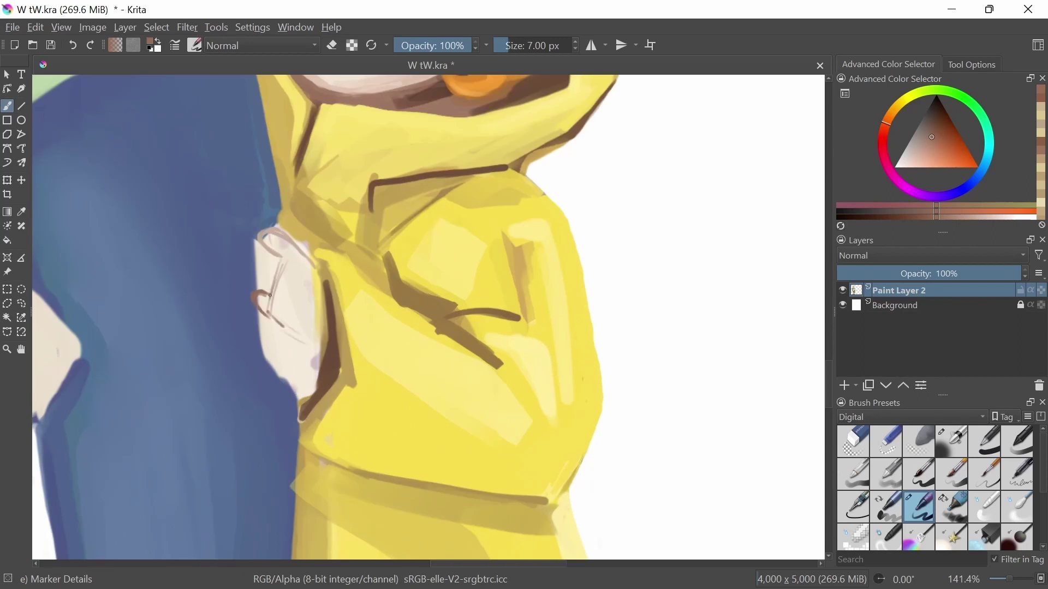
pyautogui.moveTo(270, 295)
pyautogui.mouseDown()
pyautogui.moveTo(272, 328)
pyautogui.moveTo(300, 256)
pyautogui.moveTo(317, 327)
pyautogui.moveTo(306, 284)
pyautogui.mouseUp()
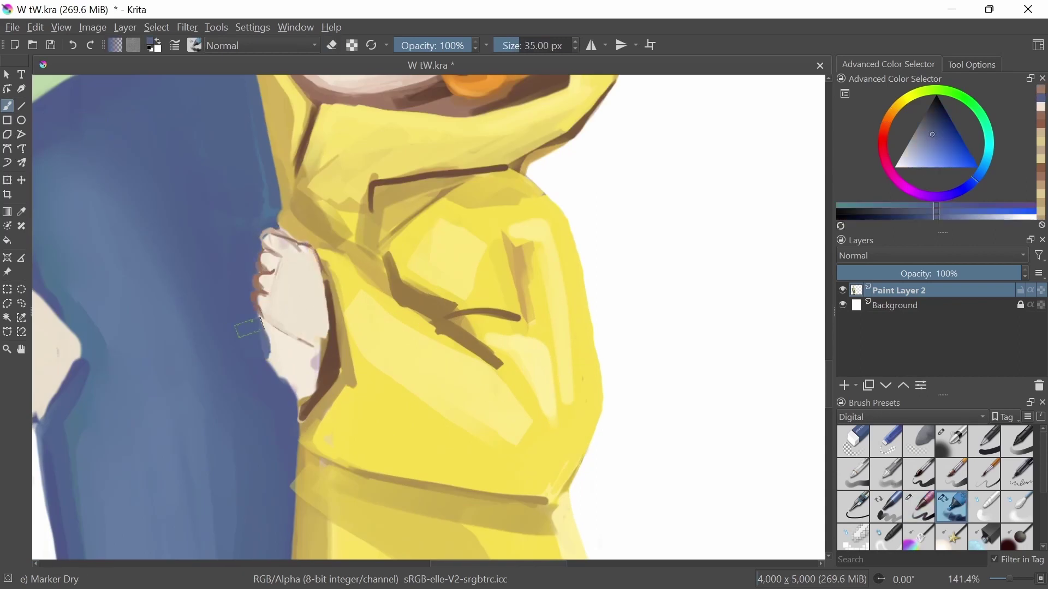
pyautogui.scroll(-3, 428, 317)
pyautogui.scroll(3, 428, 317)
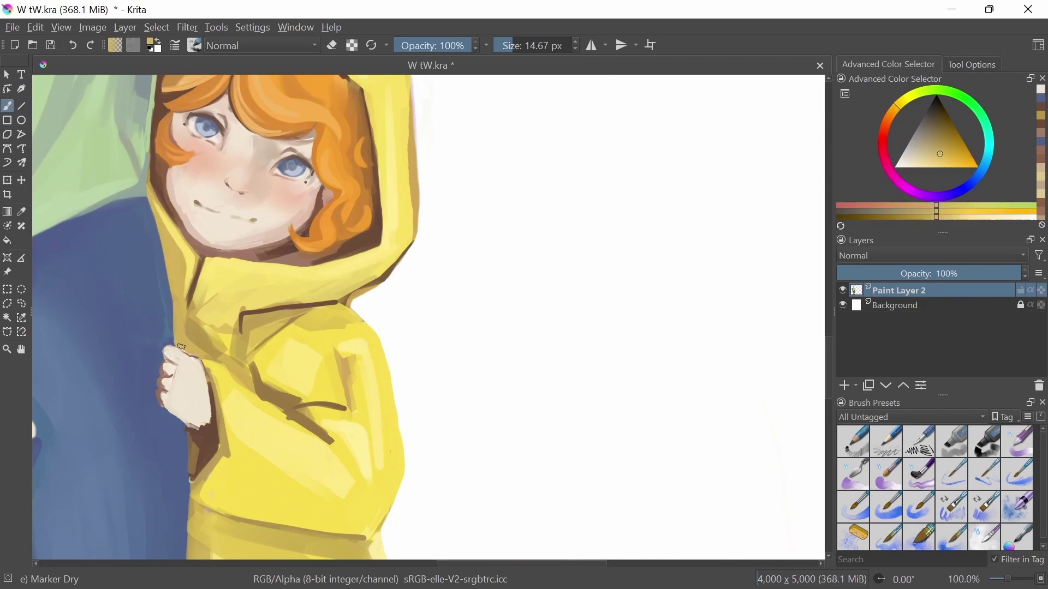
pyautogui.scroll(-3, 428, 317)
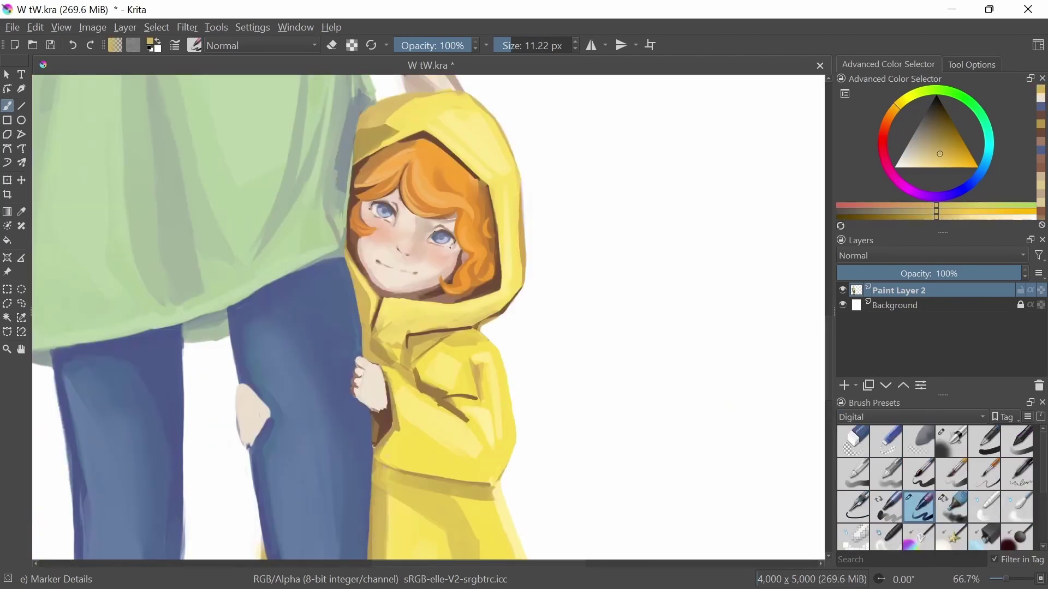
pyautogui.scroll(3, 418, 364)
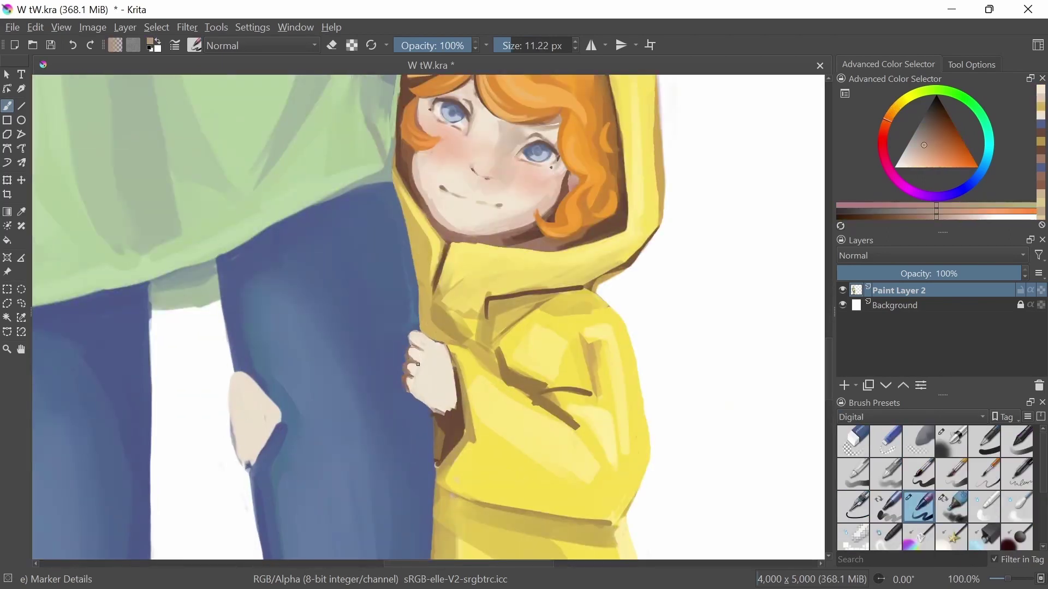
# Paint the gripping fingers and the second hand clutching the woman's jeans.
pyautogui.moveTo(410, 335); pyautogui.dragTo(437, 344)
pyautogui.moveTo(434, 405); pyautogui.dragTo(456, 412)
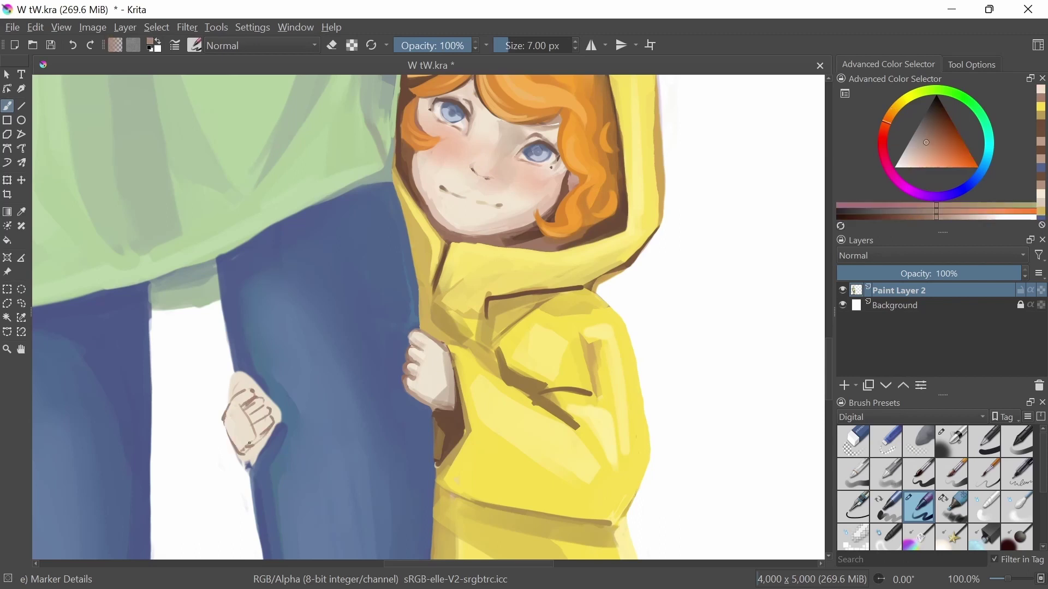
pyautogui.moveTo(248, 443)
pyautogui.mouseDown()
pyautogui.moveTo(273, 404)
pyautogui.moveTo(295, 436)
pyautogui.moveTo(306, 431)
pyautogui.mouseUp()
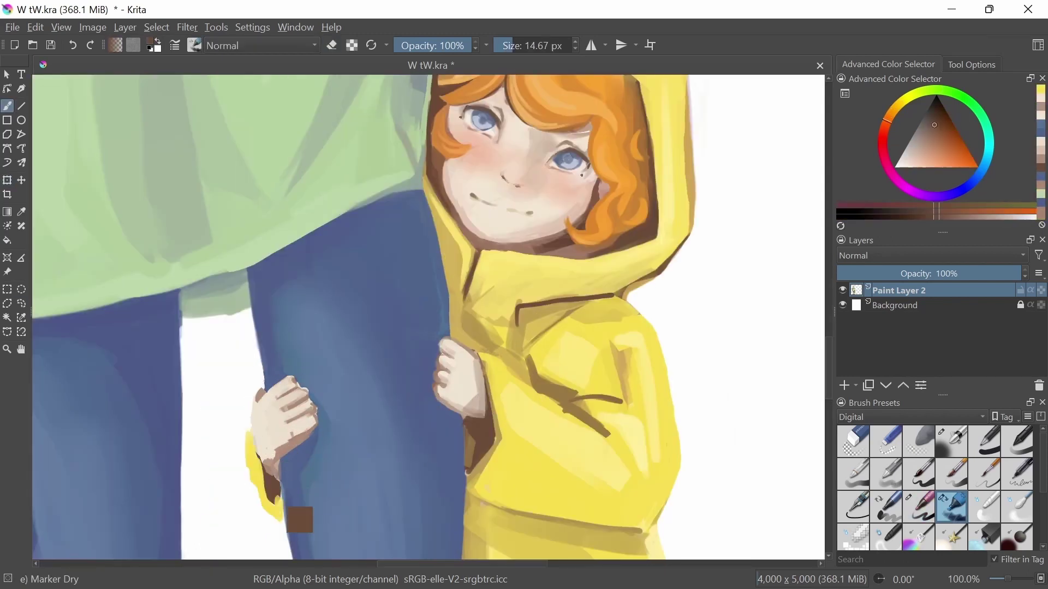
pyautogui.scroll(-3, 429, 317)
pyautogui.scroll(4, 428, 316)
# Save the painting and place a new layer beneath the painting layer.
pyautogui.scroll(-4, 468, 316)
pyautogui.hotkey('ctrl', 's')
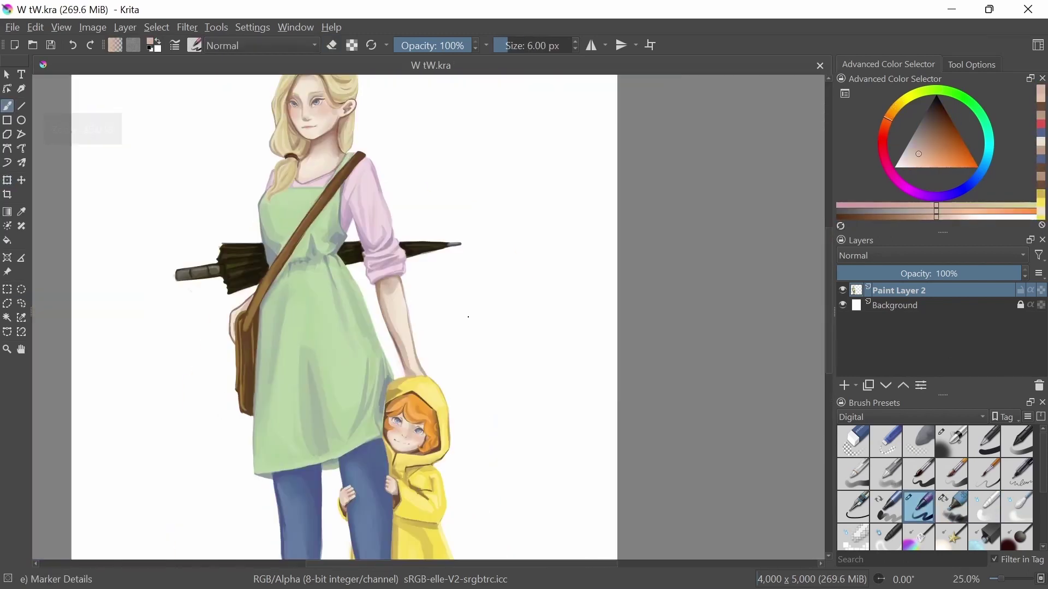
pyautogui.scroll(2, 468, 316)
pyautogui.scroll(-4, 468, 316)
pyautogui.moveTo(382, 317); pyautogui.dragTo(485, 317)
# Draw nested yellow, pink, green and blue-grey rectangles, with frame layer opacity at 77%.
pyautogui.press('Insert')
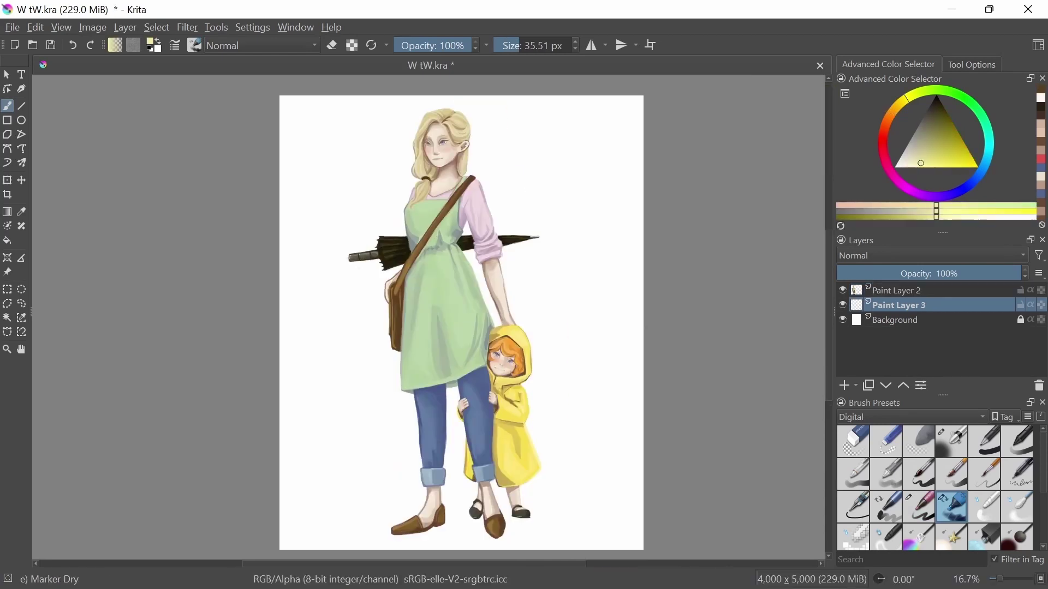
pyautogui.click(7, 120)
pyautogui.moveTo(326, 128); pyautogui.dragTo(610, 490)
pyautogui.moveTo(337, 140)
pyautogui.mouseDown()
pyautogui.moveTo(599, 479)
pyautogui.moveTo(587, 467)
pyautogui.mouseUp()
pyautogui.moveTo(1020, 274)
pyautogui.mouseDown()
pyautogui.moveTo(934, 273)
pyautogui.moveTo(985, 273)
pyautogui.mouseUp()
pyautogui.click(986, 164)
pyautogui.click(919, 147)
pyautogui.moveTo(358, 163); pyautogui.dragTo(577, 456)
# Add another layer above the frame and draw a short pale yellow stroke inside it.
pyautogui.press('e')
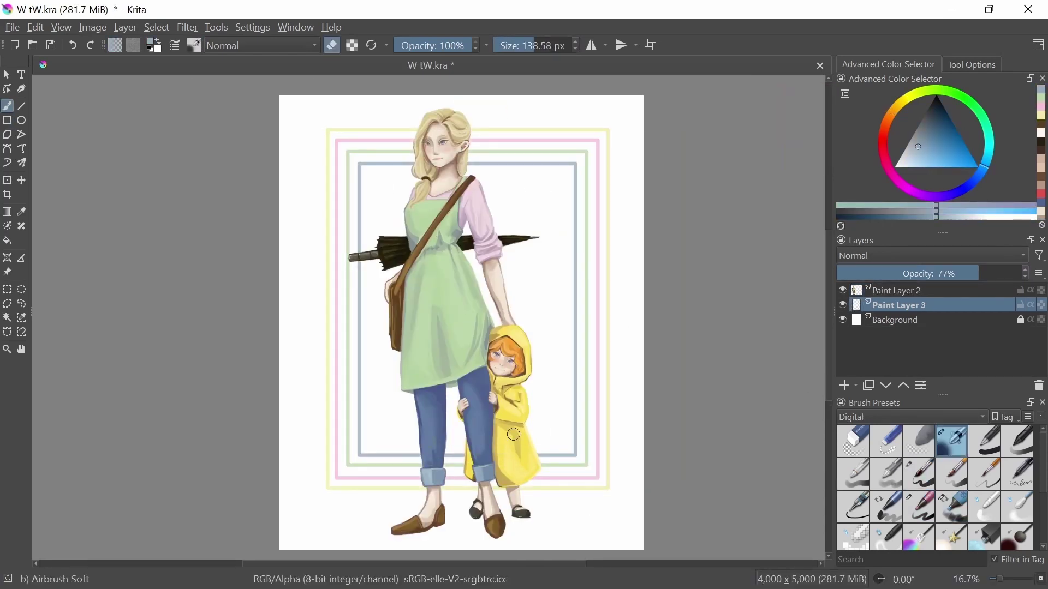
pyautogui.scroll(-2, 513, 434)
pyautogui.scroll(2, 513, 434)
pyautogui.press('Insert')
pyautogui.click(914, 163)
pyautogui.click(920, 506)
pyautogui.scroll(3, 473, 382)
pyautogui.moveTo(473, 355); pyautogui.dragTo(473, 382)
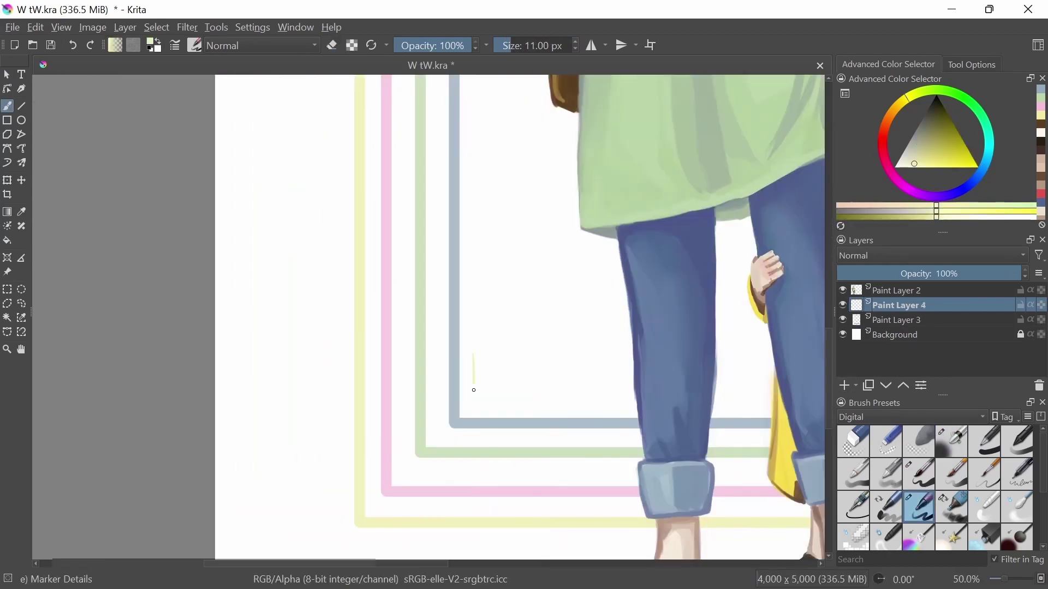
pyautogui.scroll(-3, 474, 389)
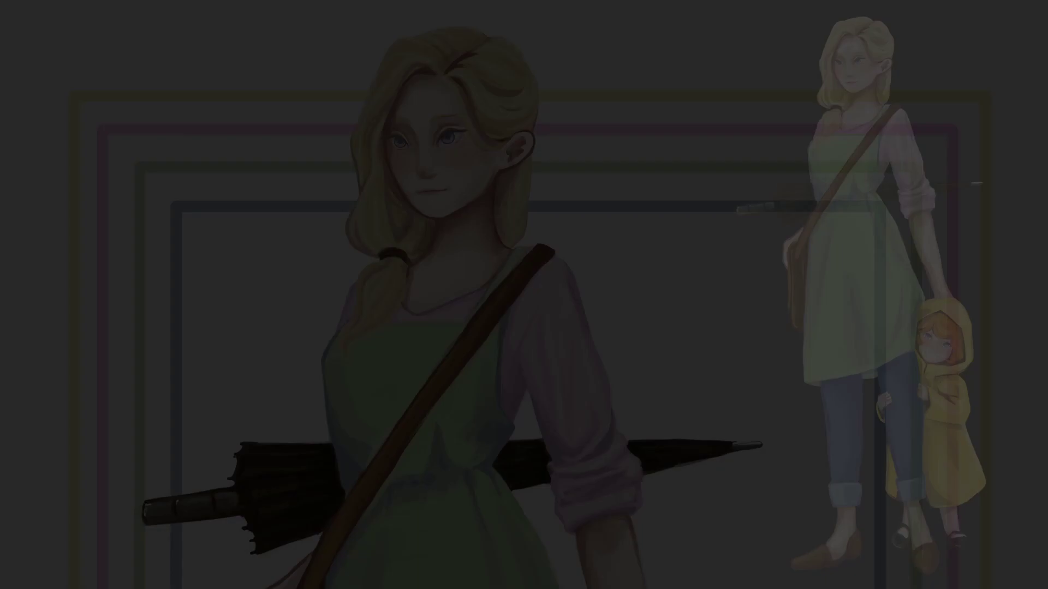